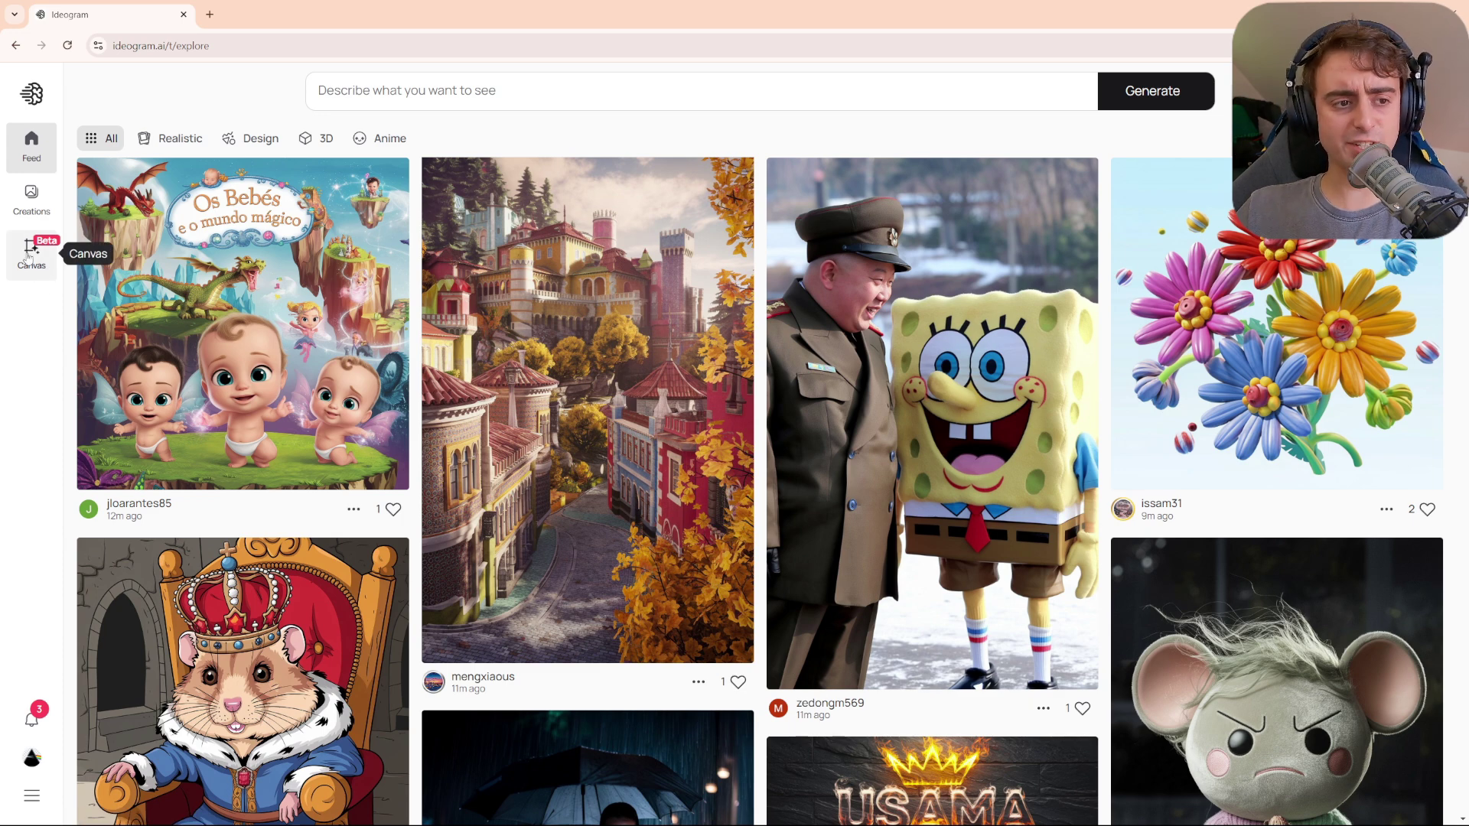
Start a new blank canvas and begin the prompt 'medium shot of a cat dressed up in a halloween costume'.
left_click(29, 258)
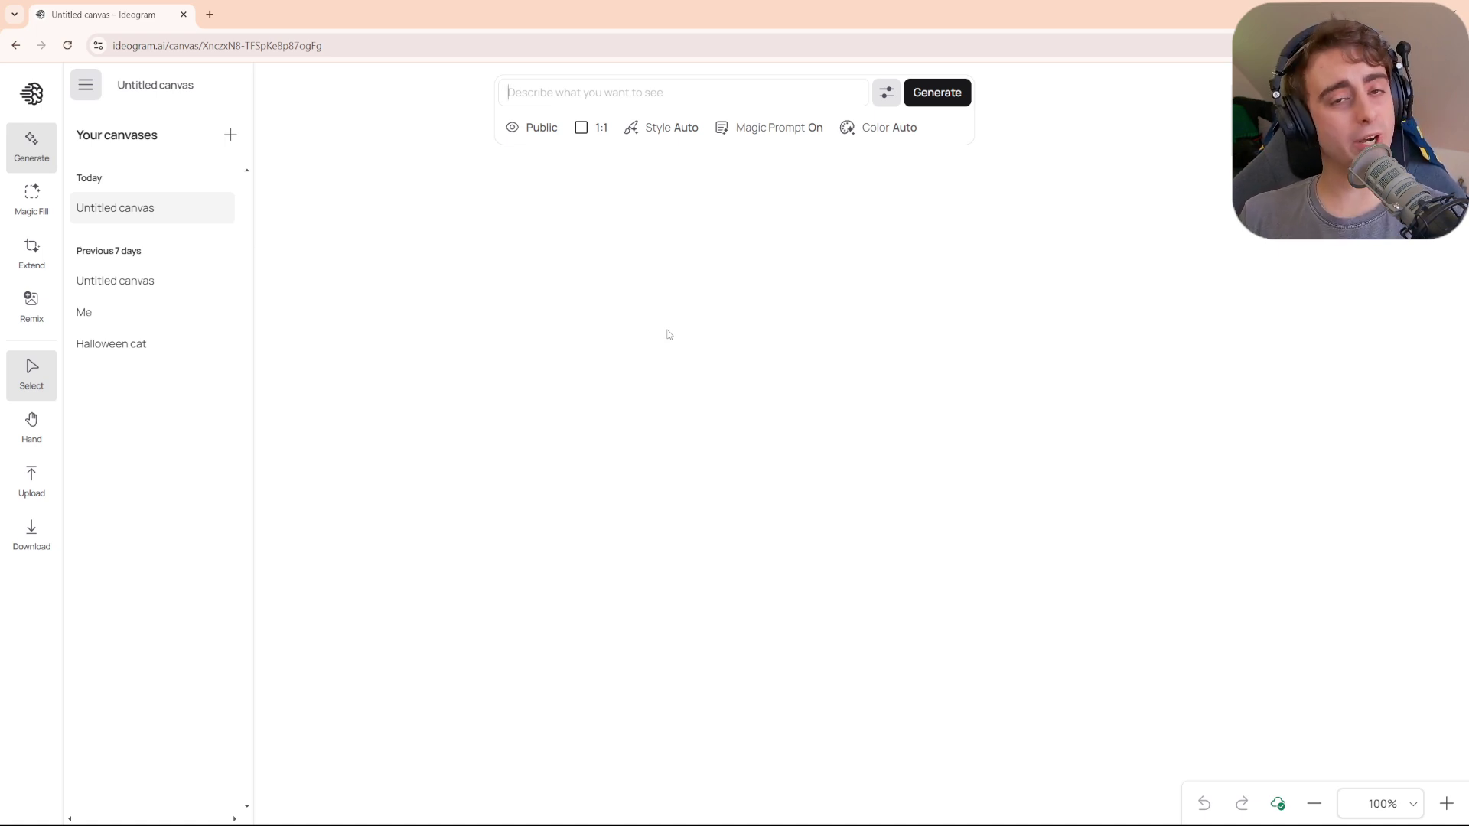
left_click(669, 335)
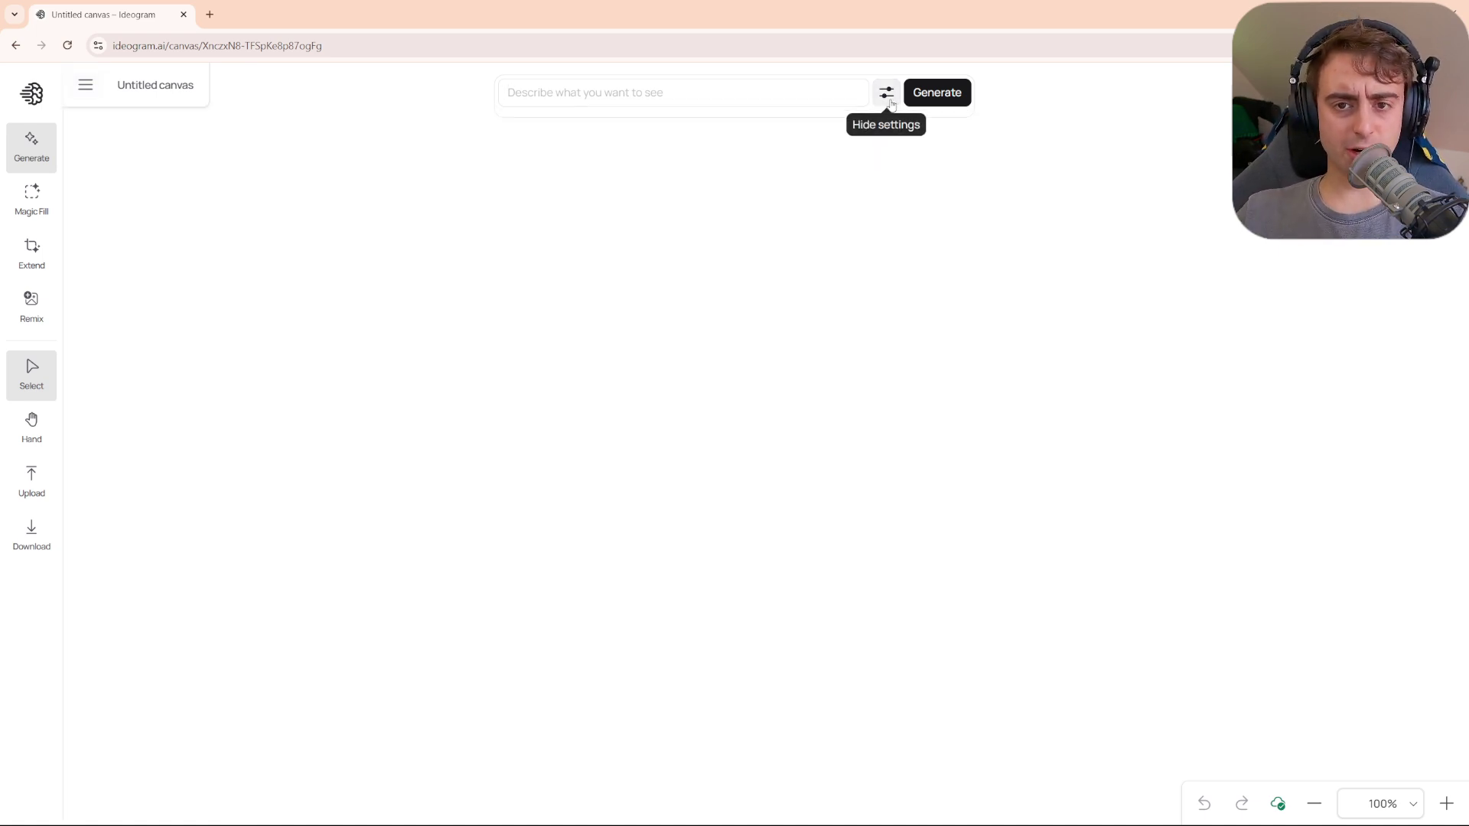
left_click(650, 89)
type("medi")
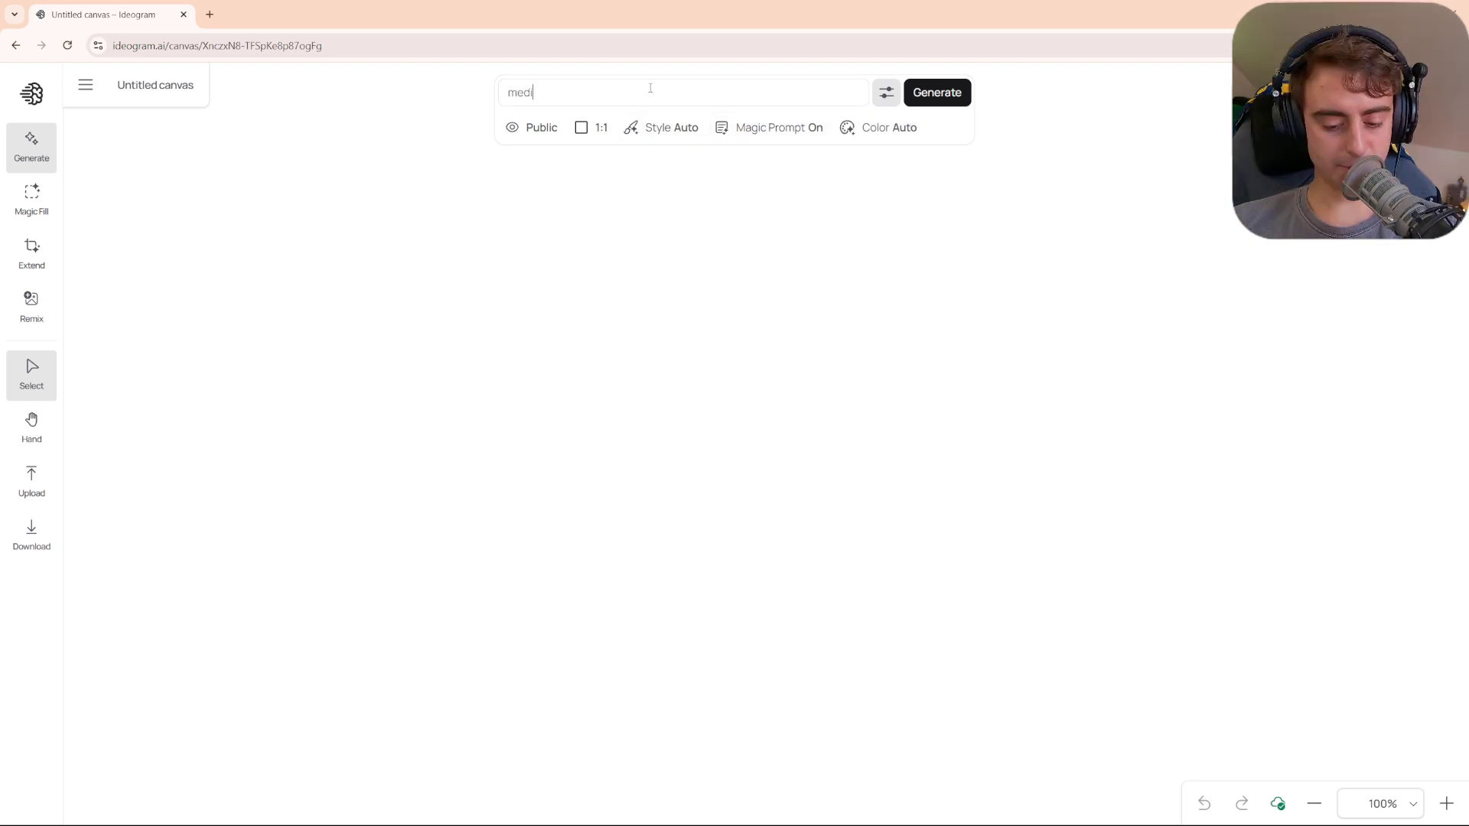
type("um shot of a ")
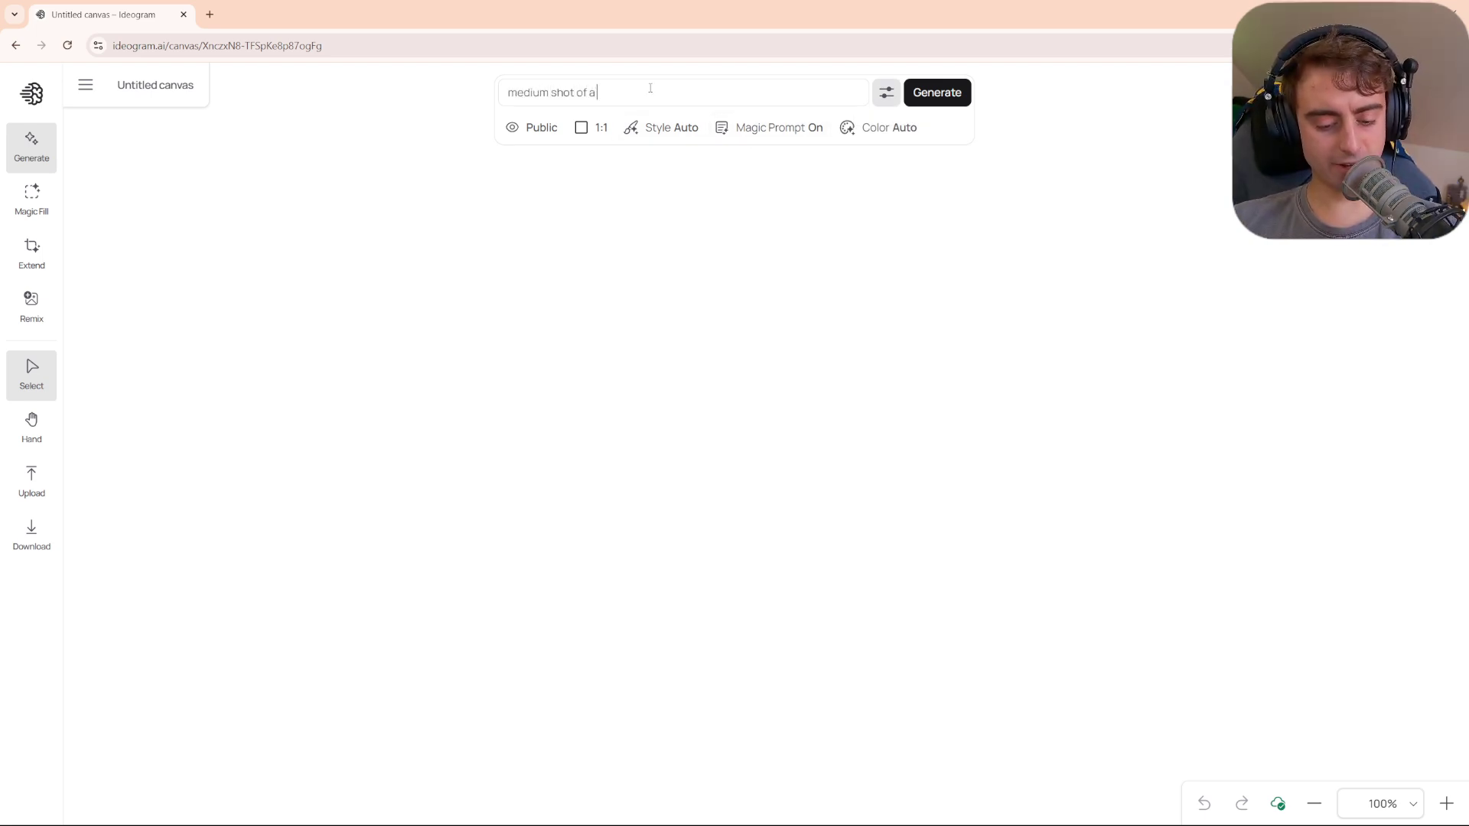
type("cat dress")
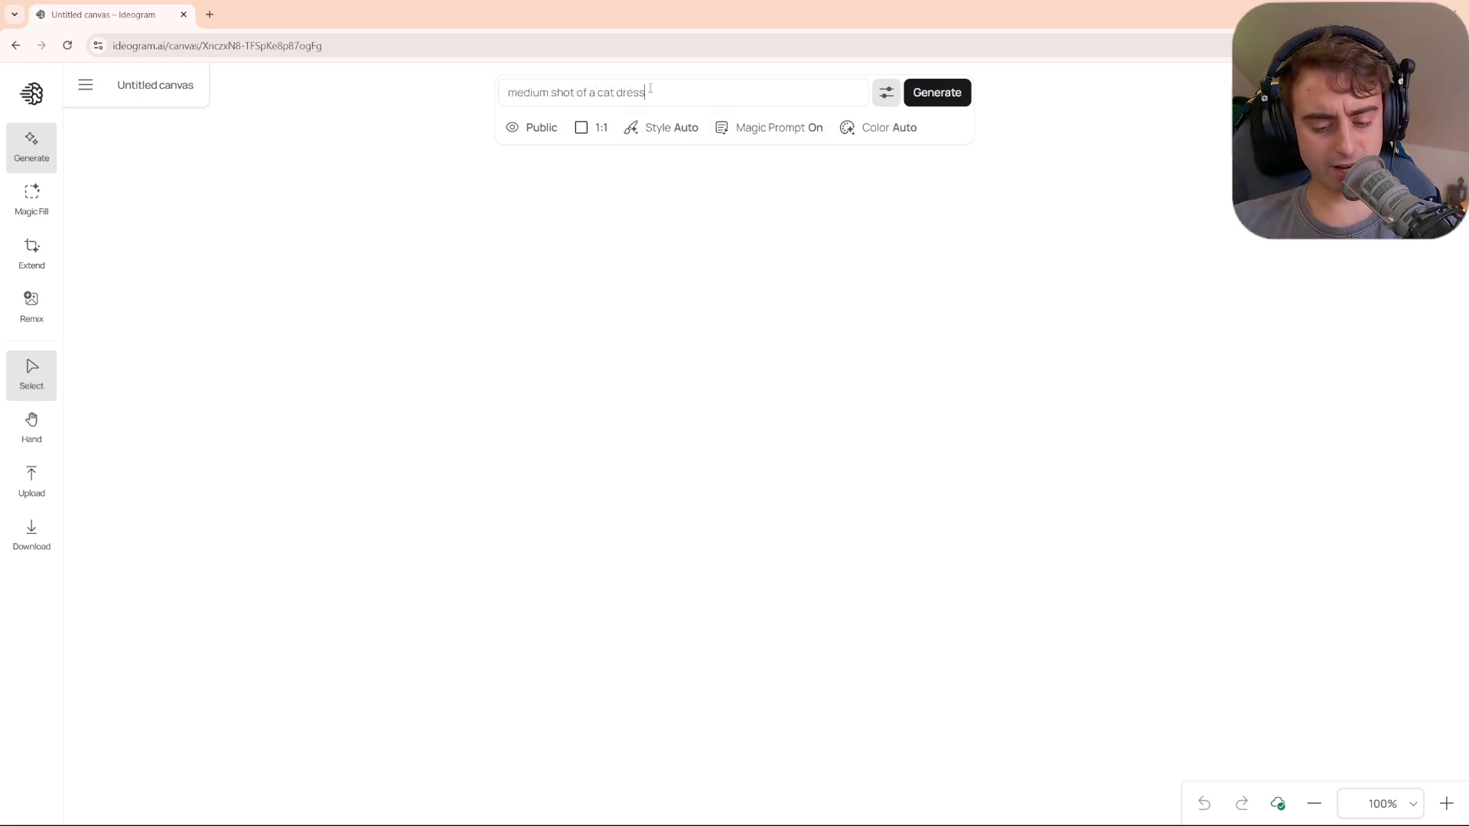
type("ed up in a hal")
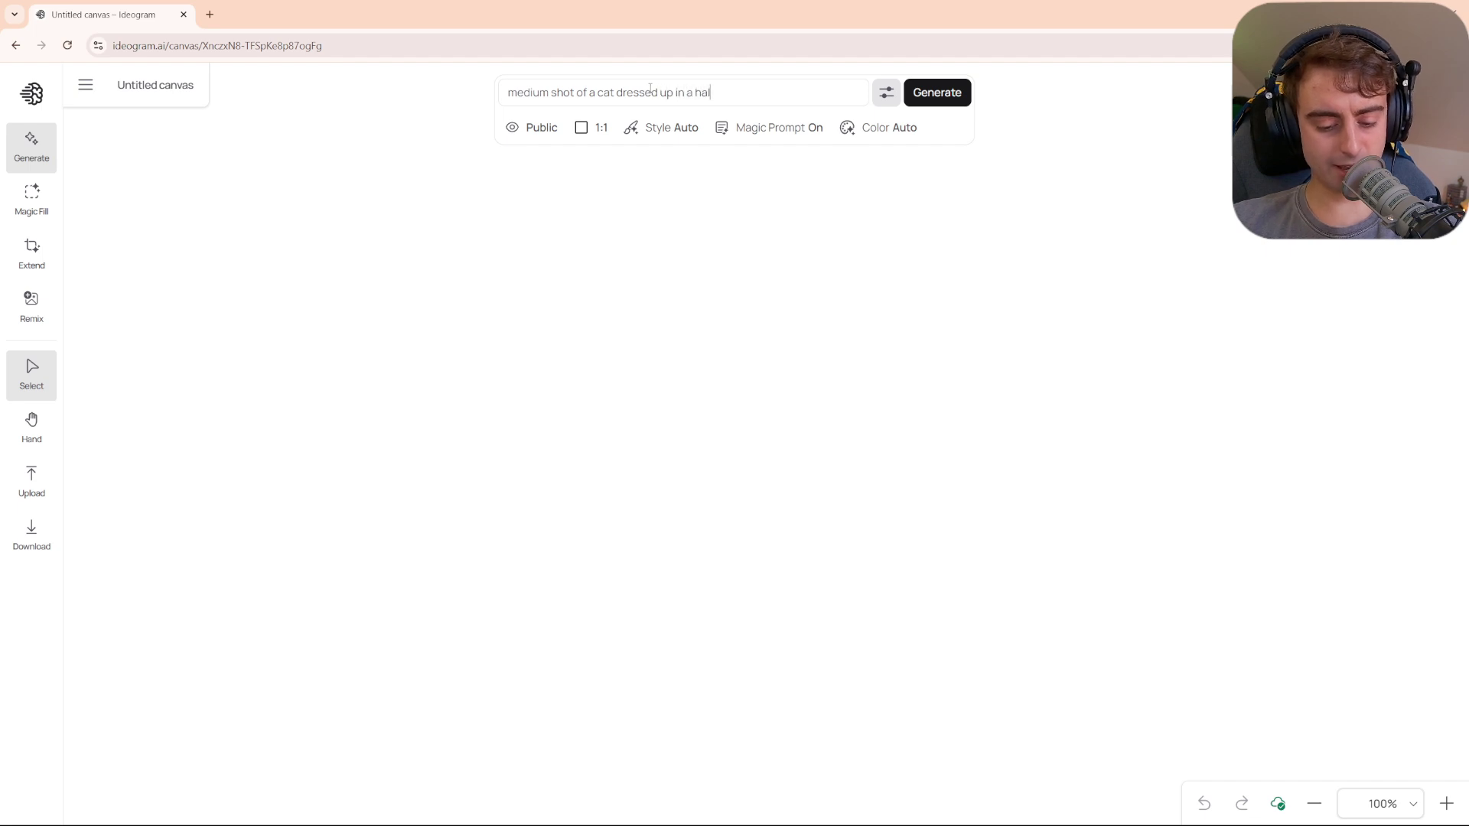
type("loween costume")
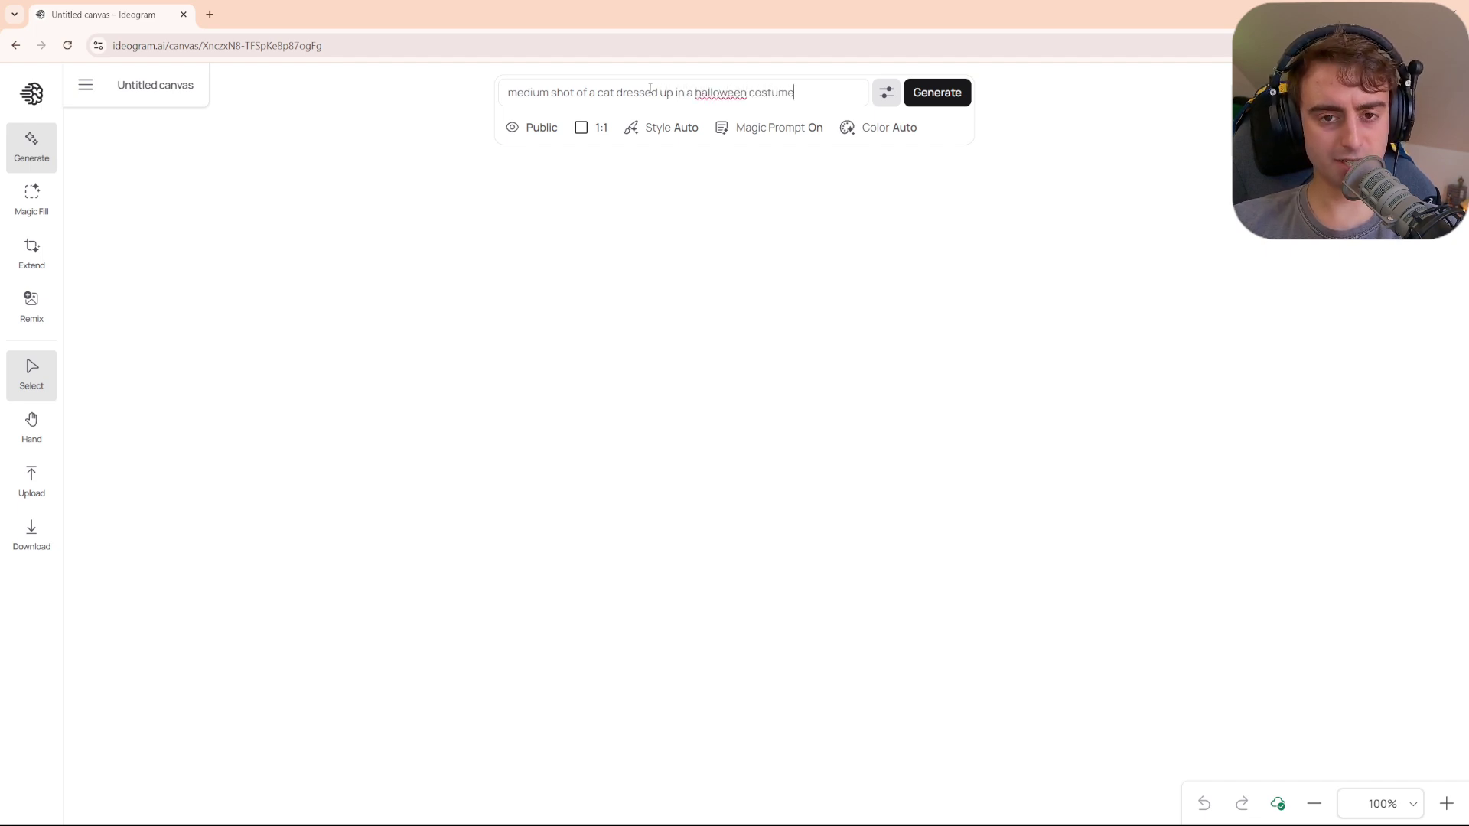
Make it a mummy costume, add a suburban Halloween-night street background, and generate four images.
right_click(719, 92)
left_click(739, 105)
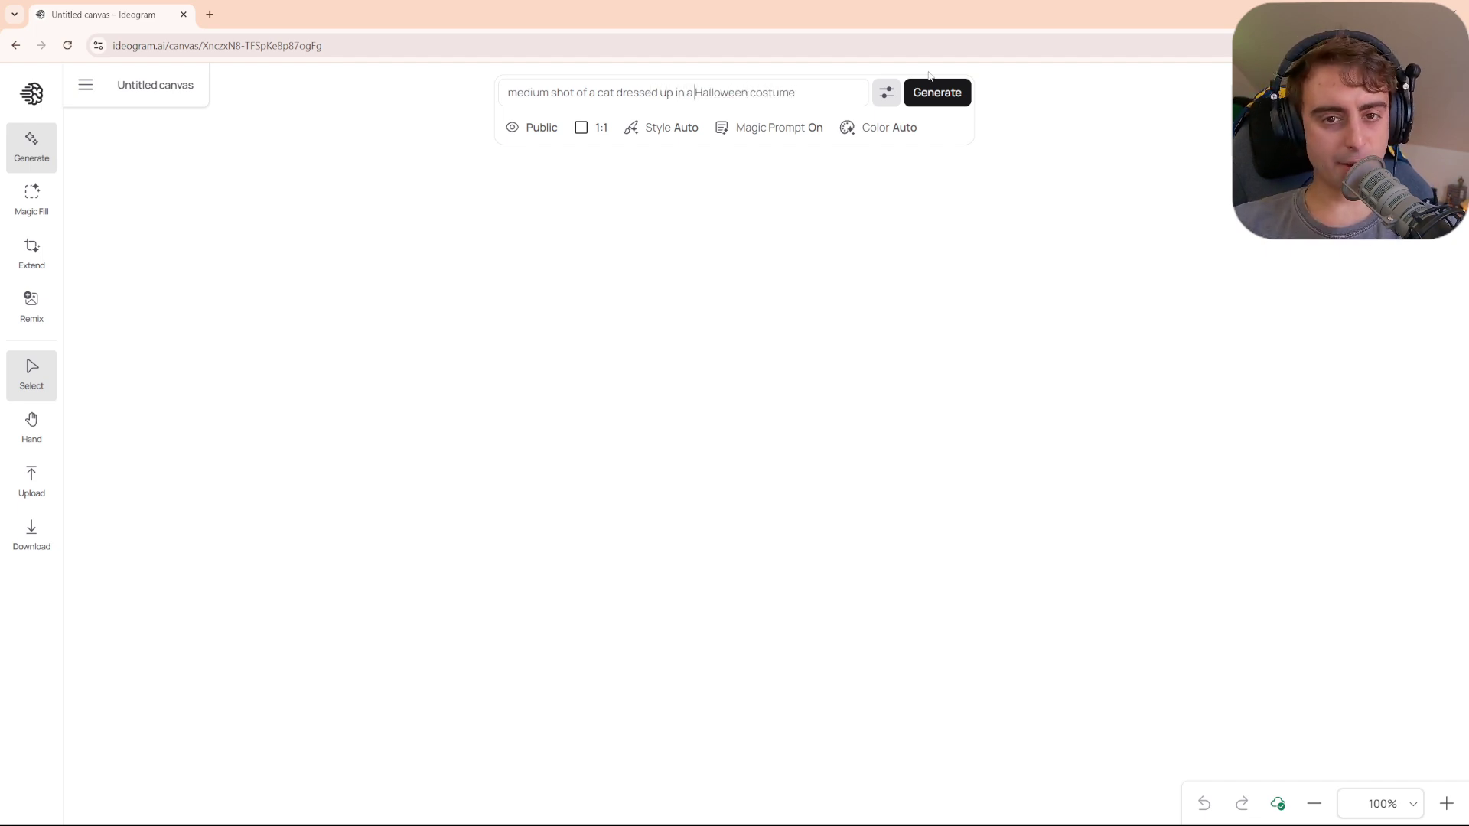
type("mummy")
left_click(847, 93)
type(", the back")
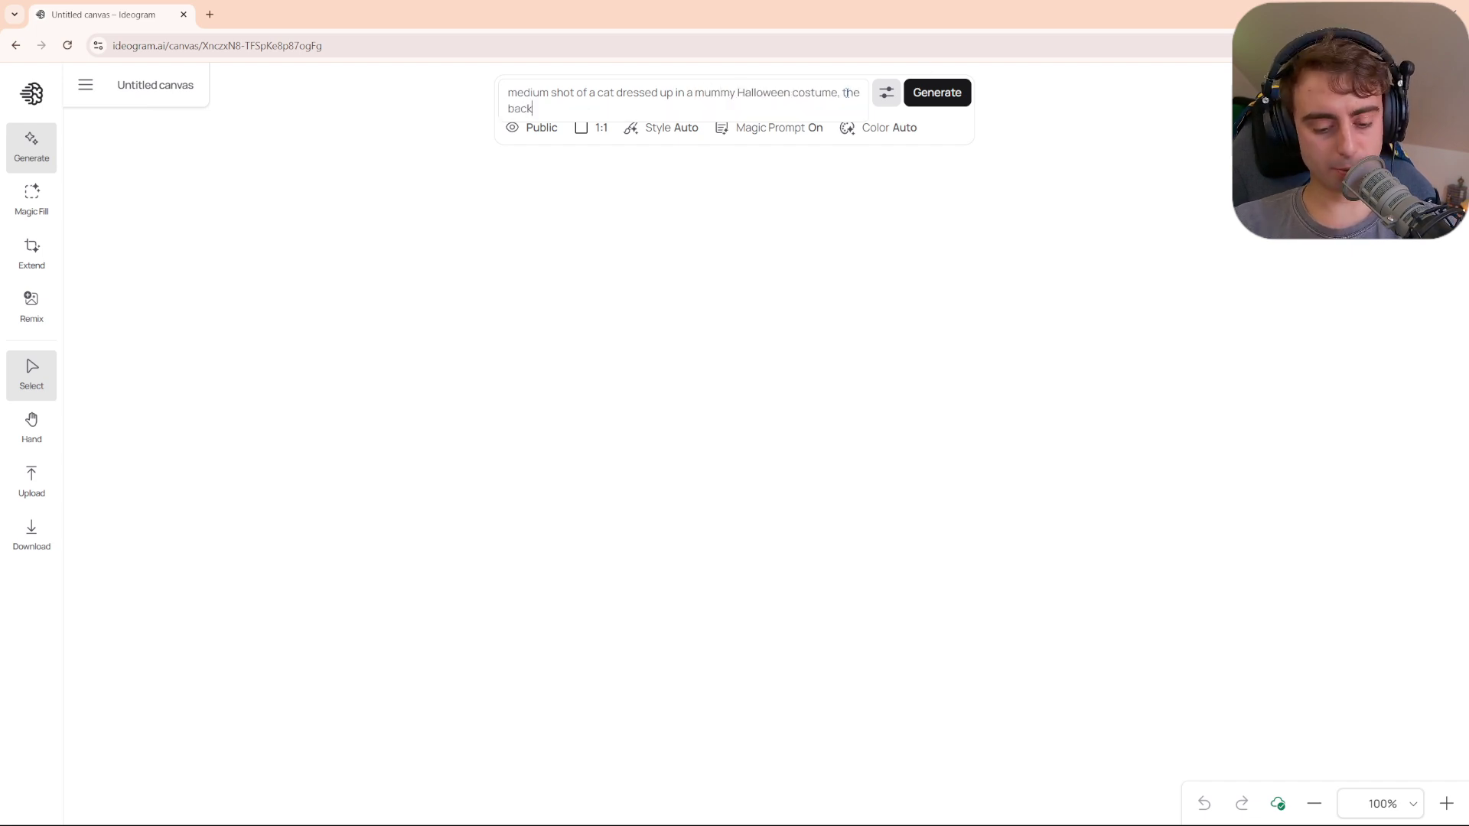
type("ground is a t")
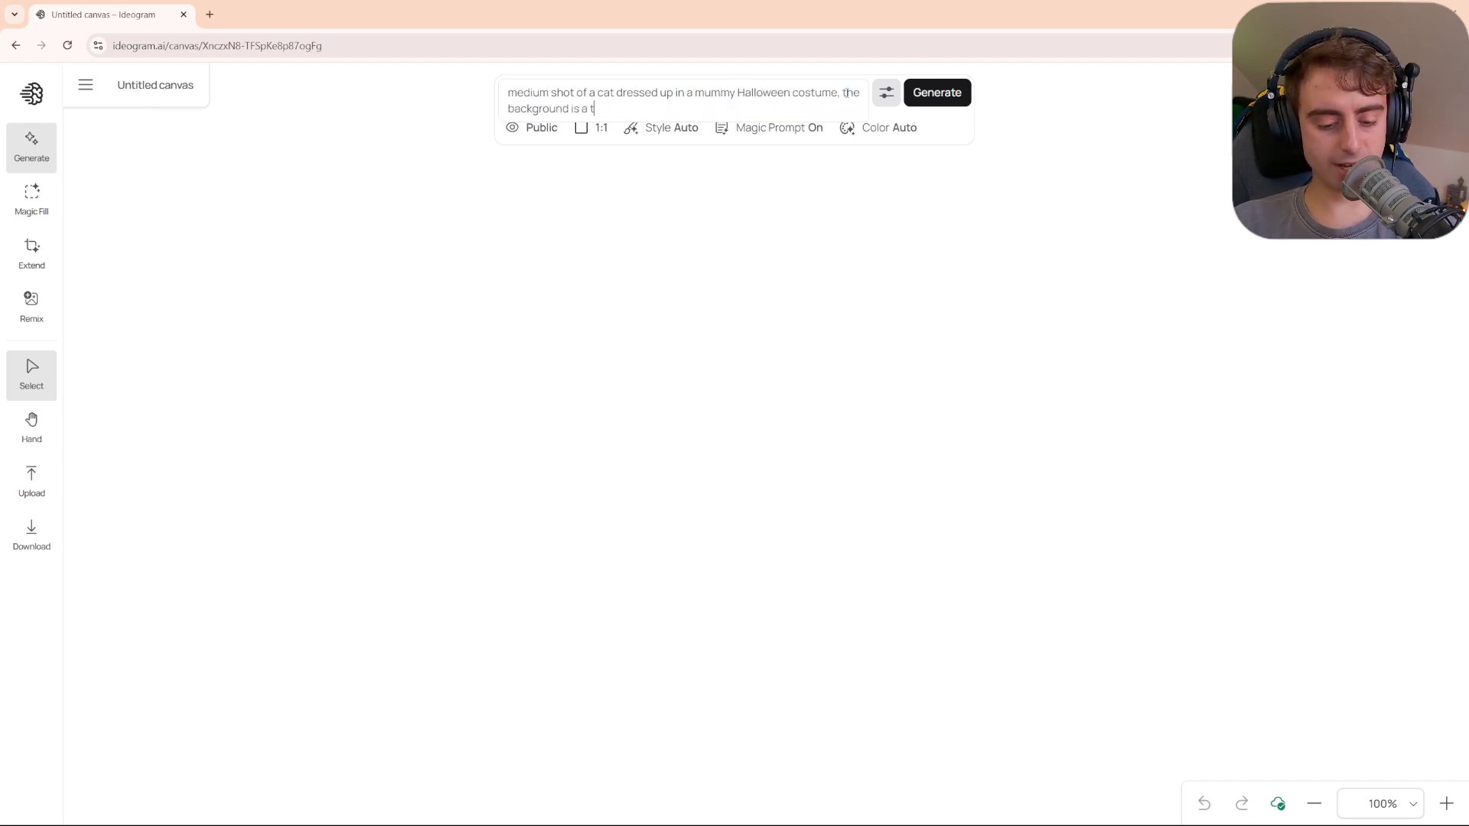
type("ypical sub")
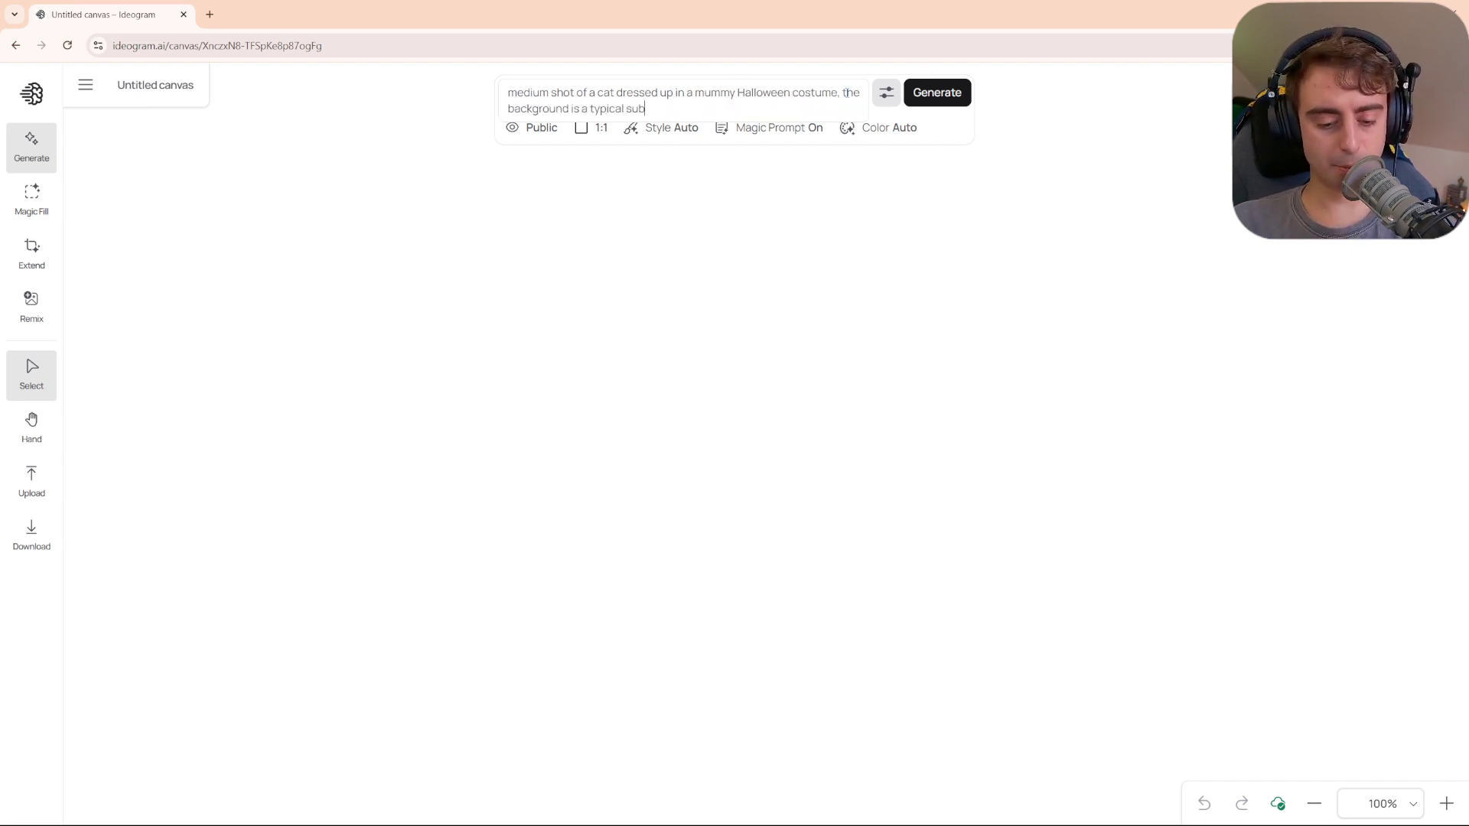
type("urban stree")
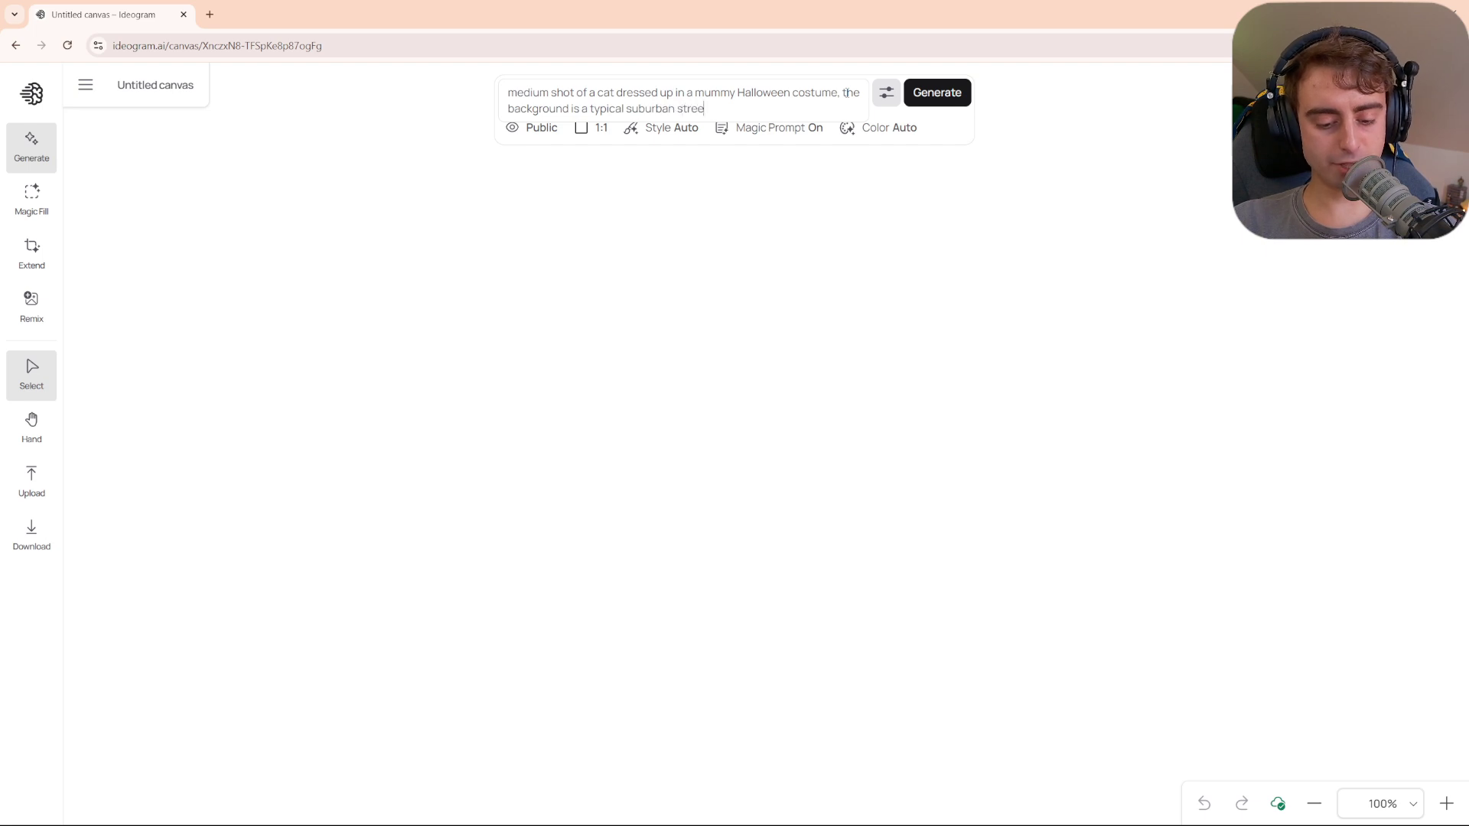
type("t on a hallow")
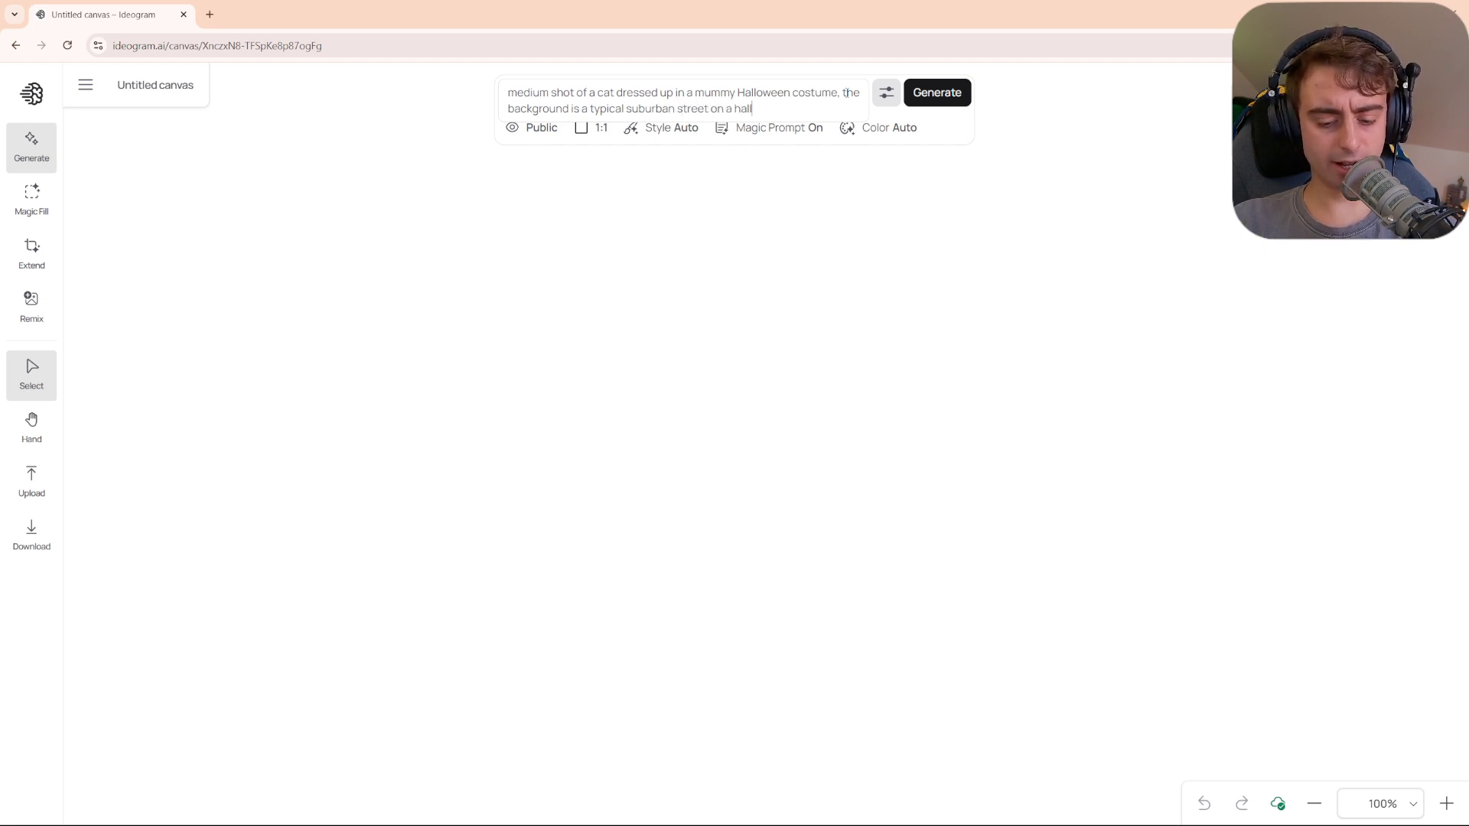
key("Return")
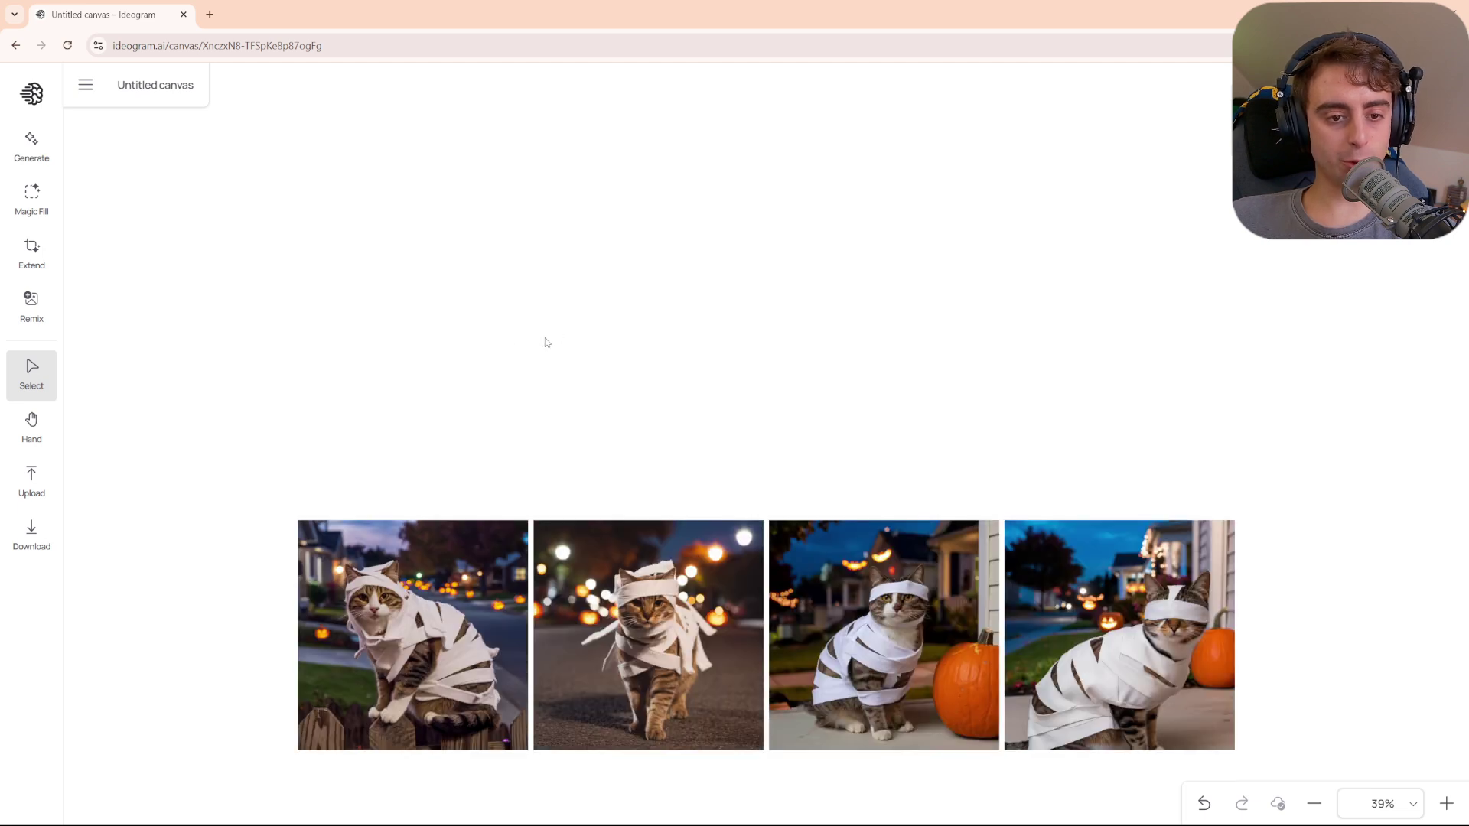
Spread the four generated cat images apart on the canvas.
left_click_drag(542, 354, 584, 161)
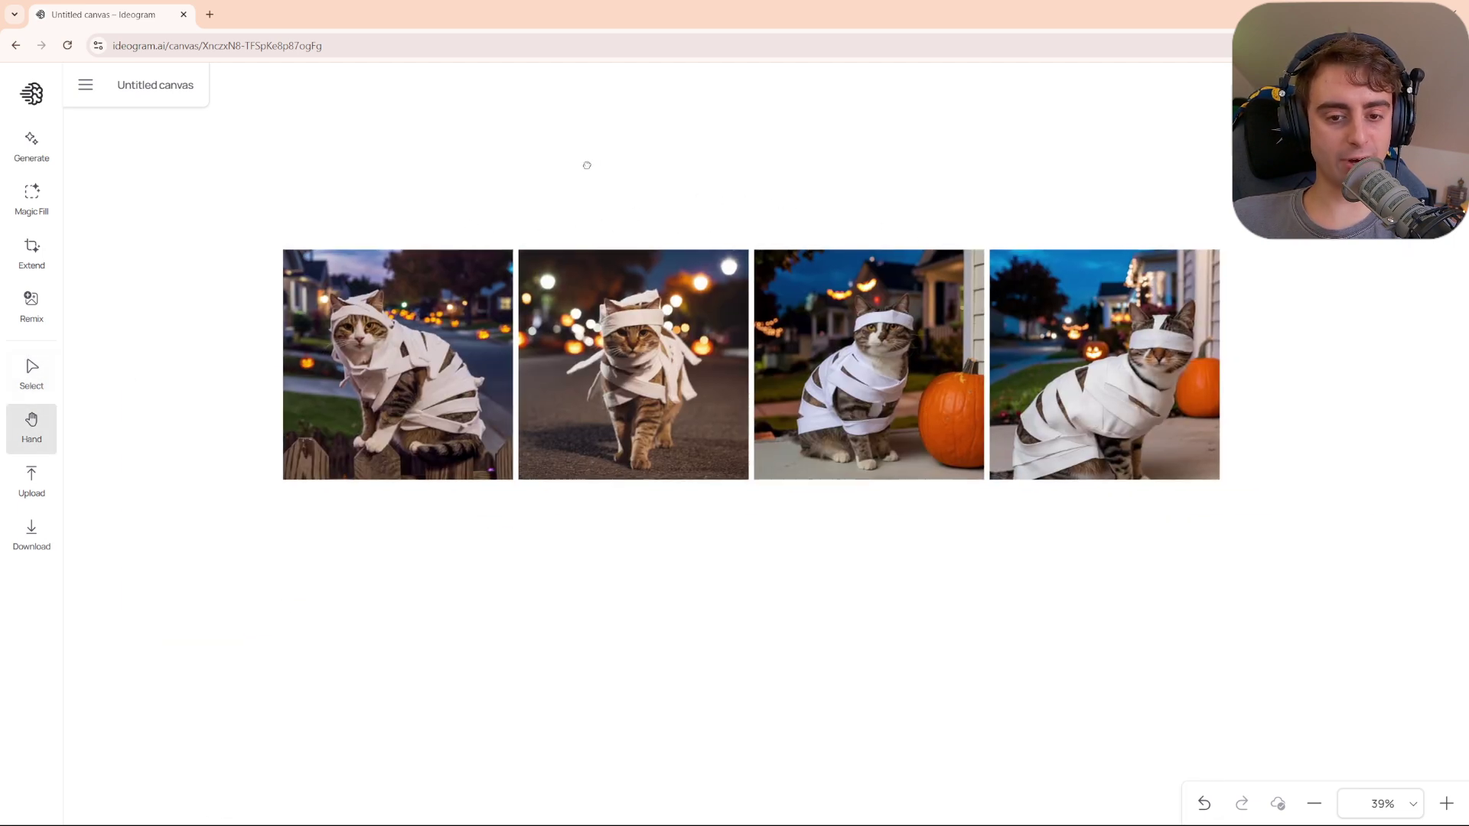
key("v")
left_click_drag(657, 426, 733, 571)
left_click_drag(776, 325, 619, 198)
left_click_drag(715, 502, 590, 469)
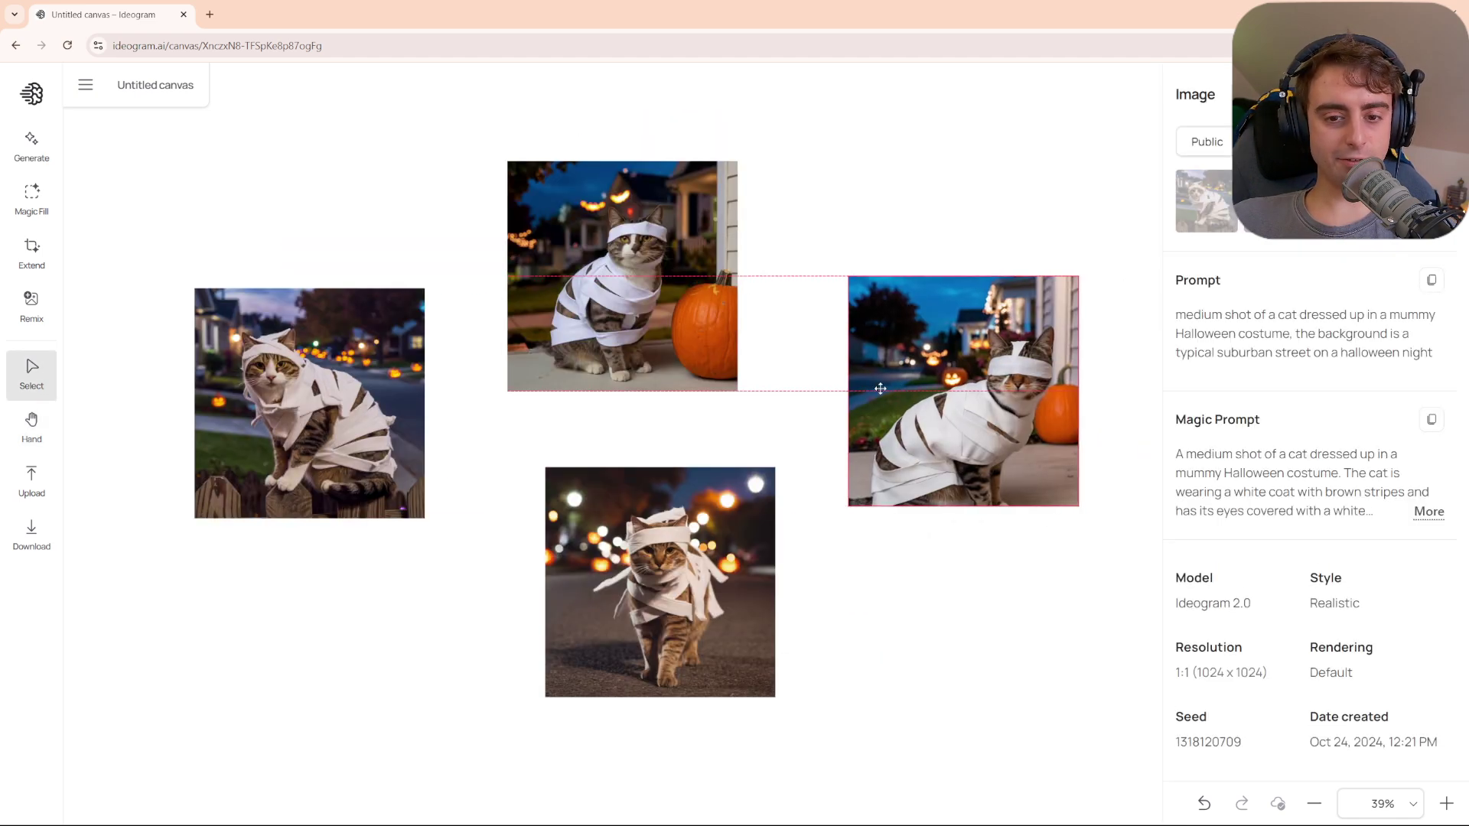
left_click_drag(881, 388, 819, 365)
left_click_drag(309, 403, 375, 390)
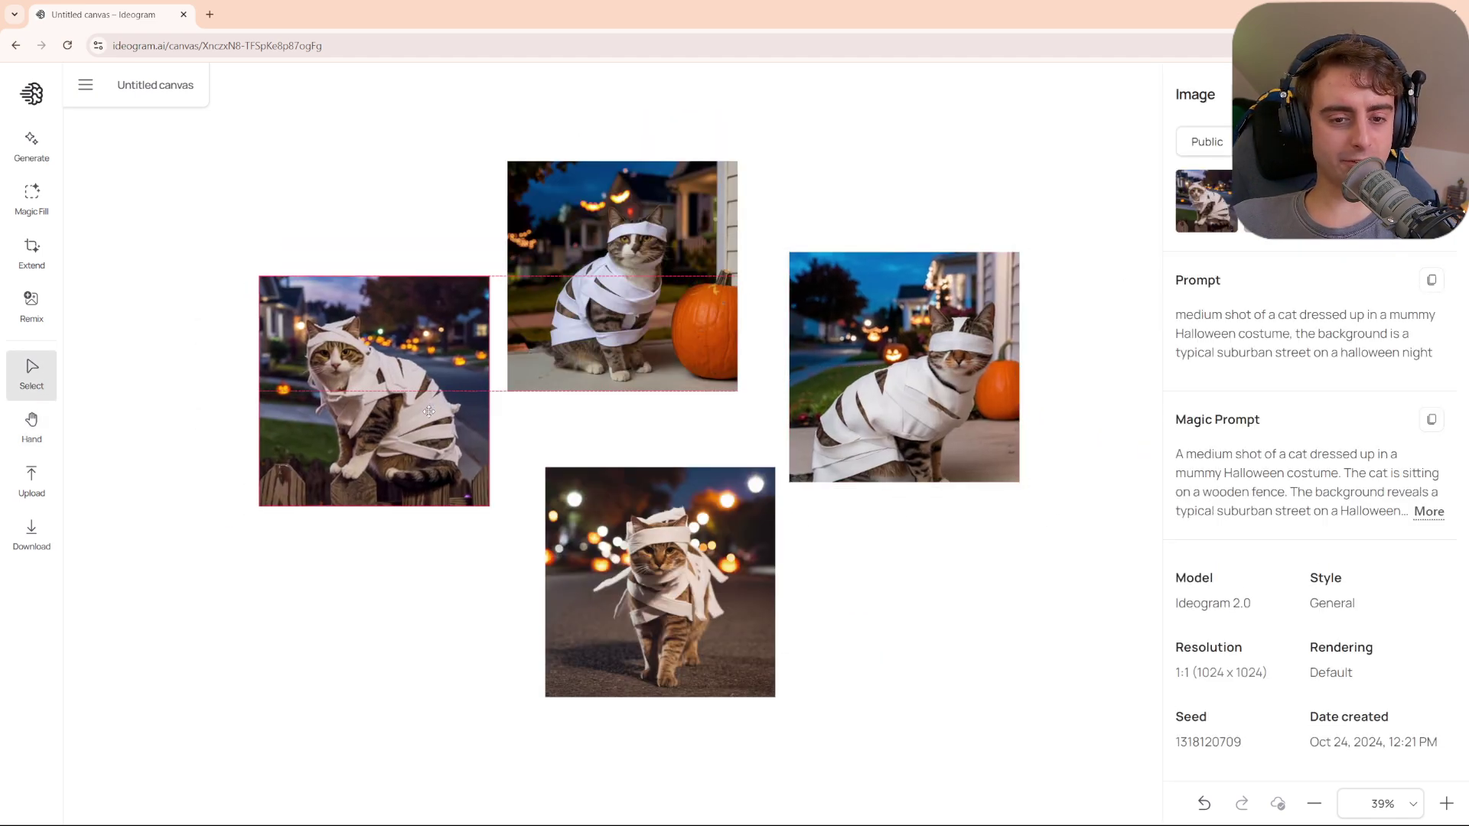
left_click_drag(622, 275, 688, 236)
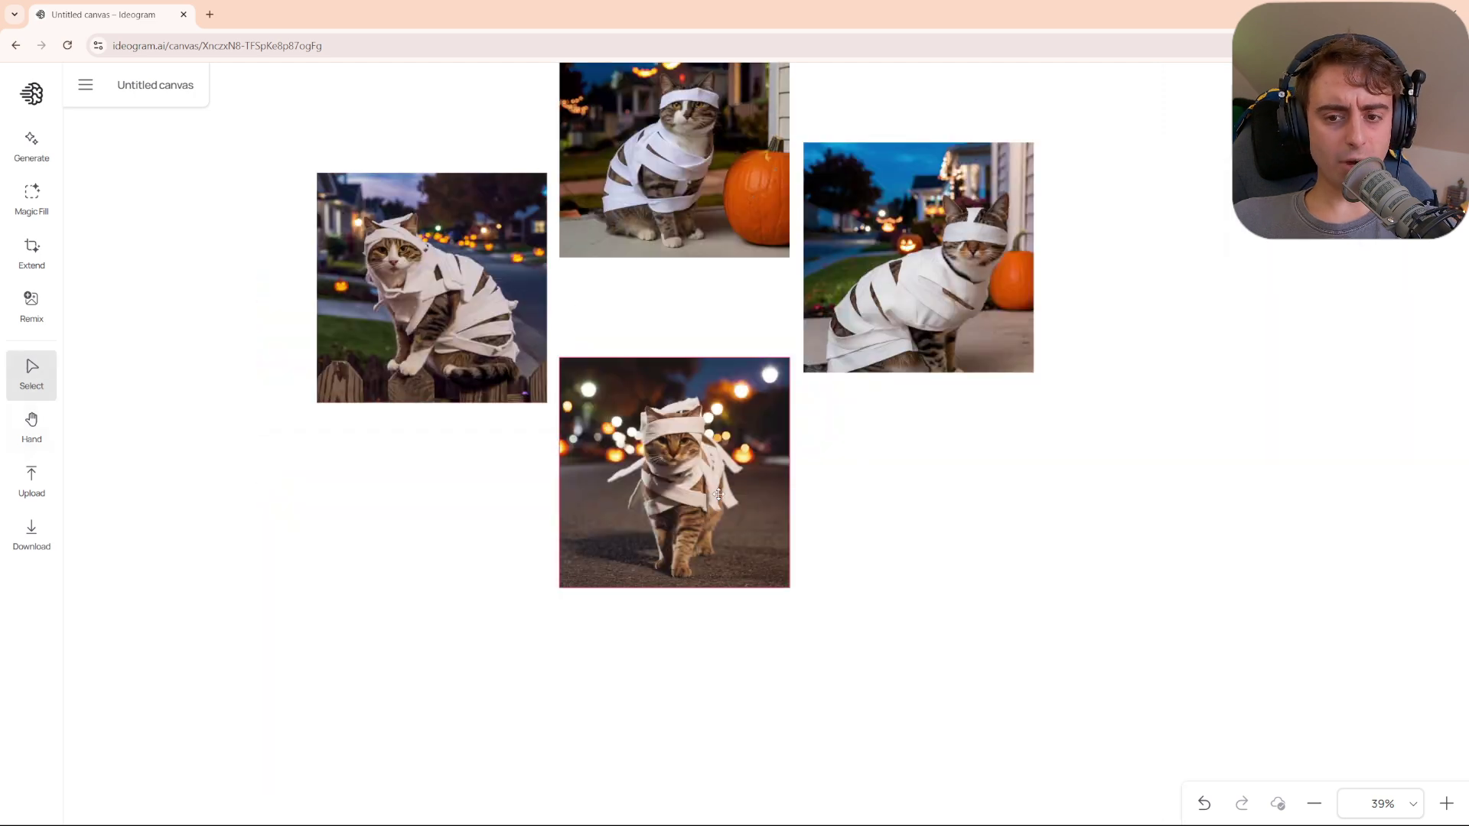
left_click_drag(718, 494, 718, 436)
Delete both sitting-cat images and the pumpkin cat, leaving only the walking mummy cat.
left_click(515, 329)
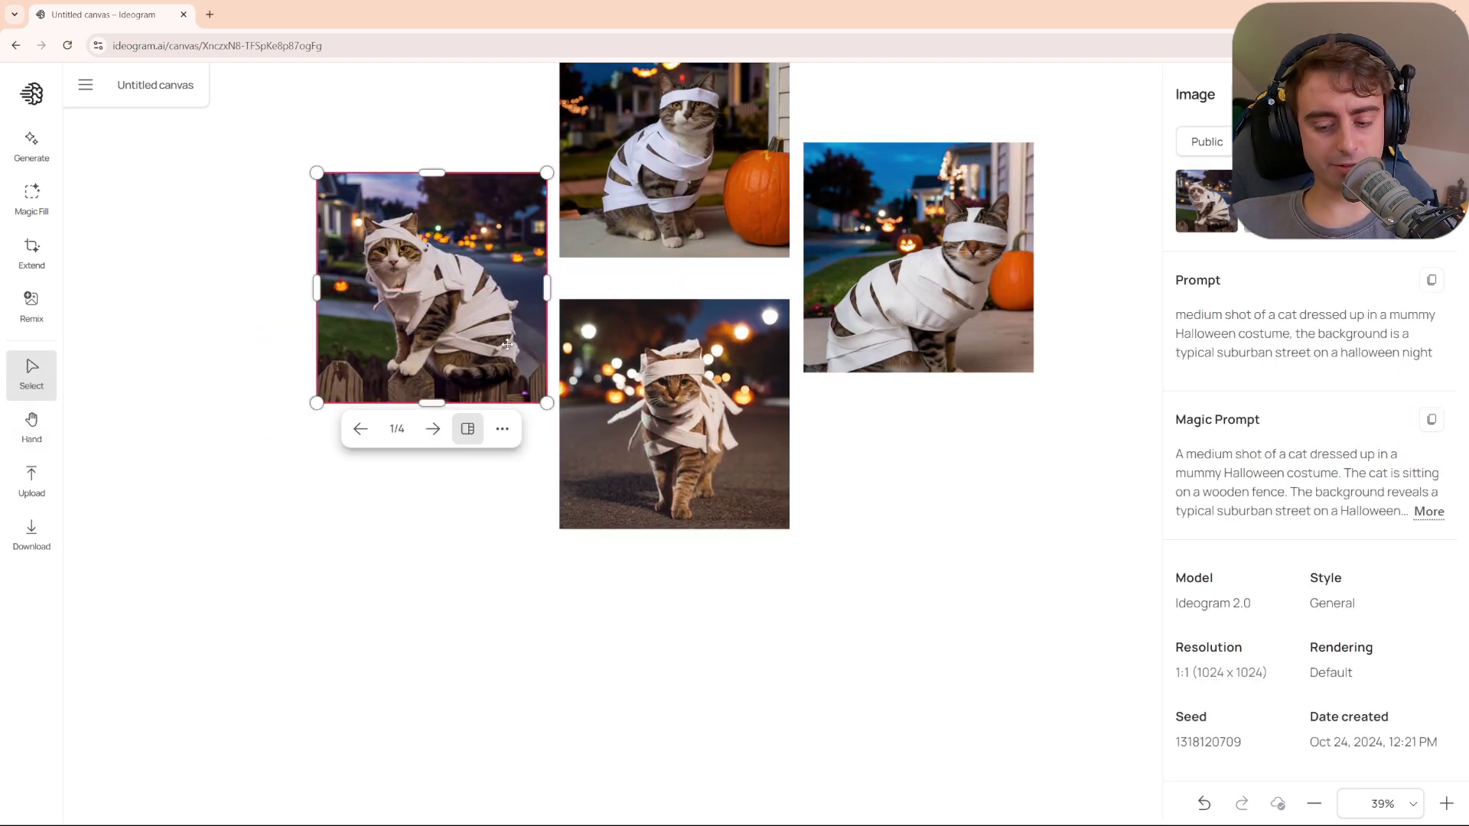
key("Delete")
left_click(612, 243)
key("Delete")
left_click(829, 235)
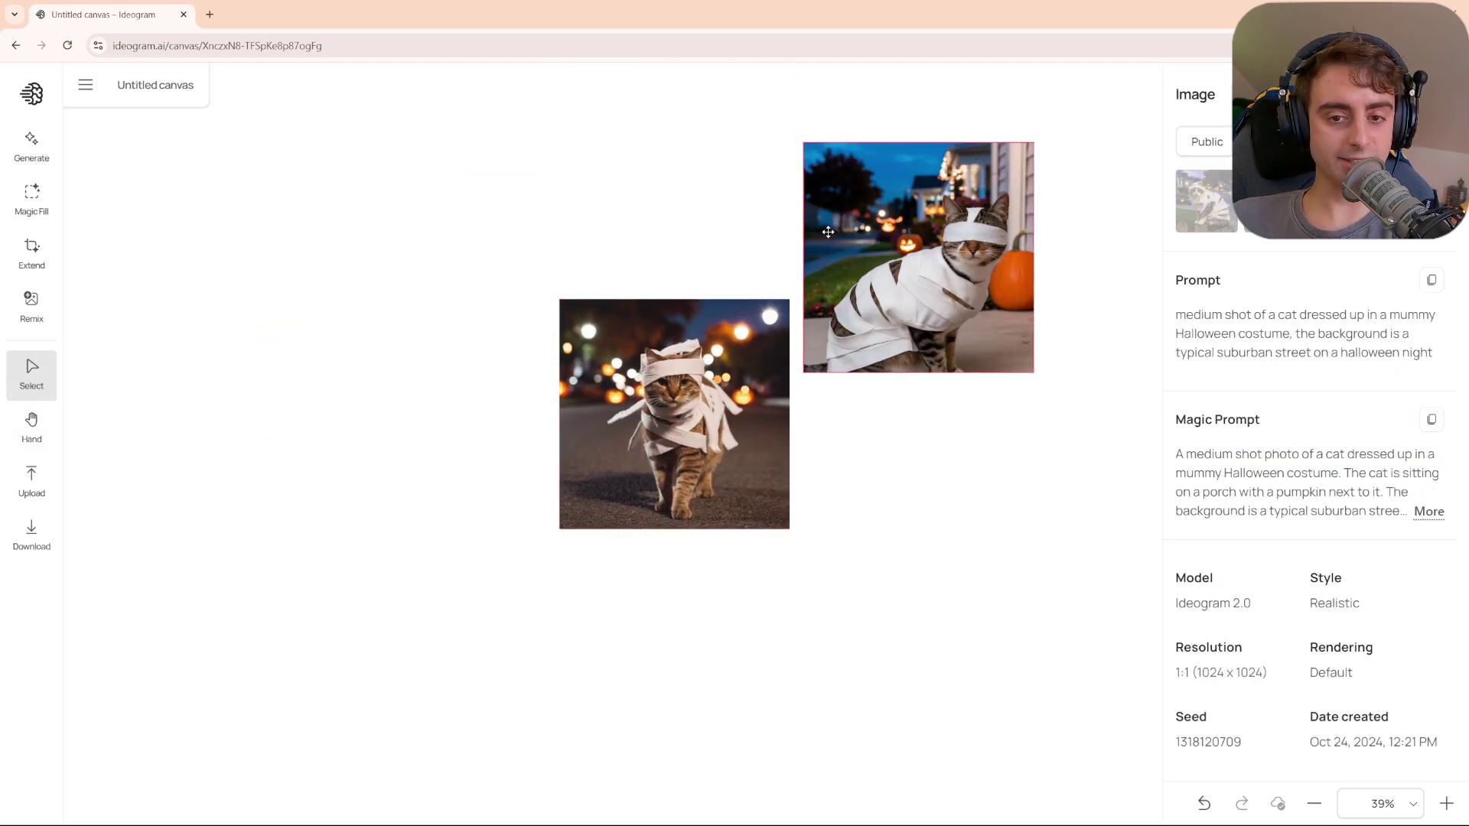
key("Delete")
left_click(692, 389)
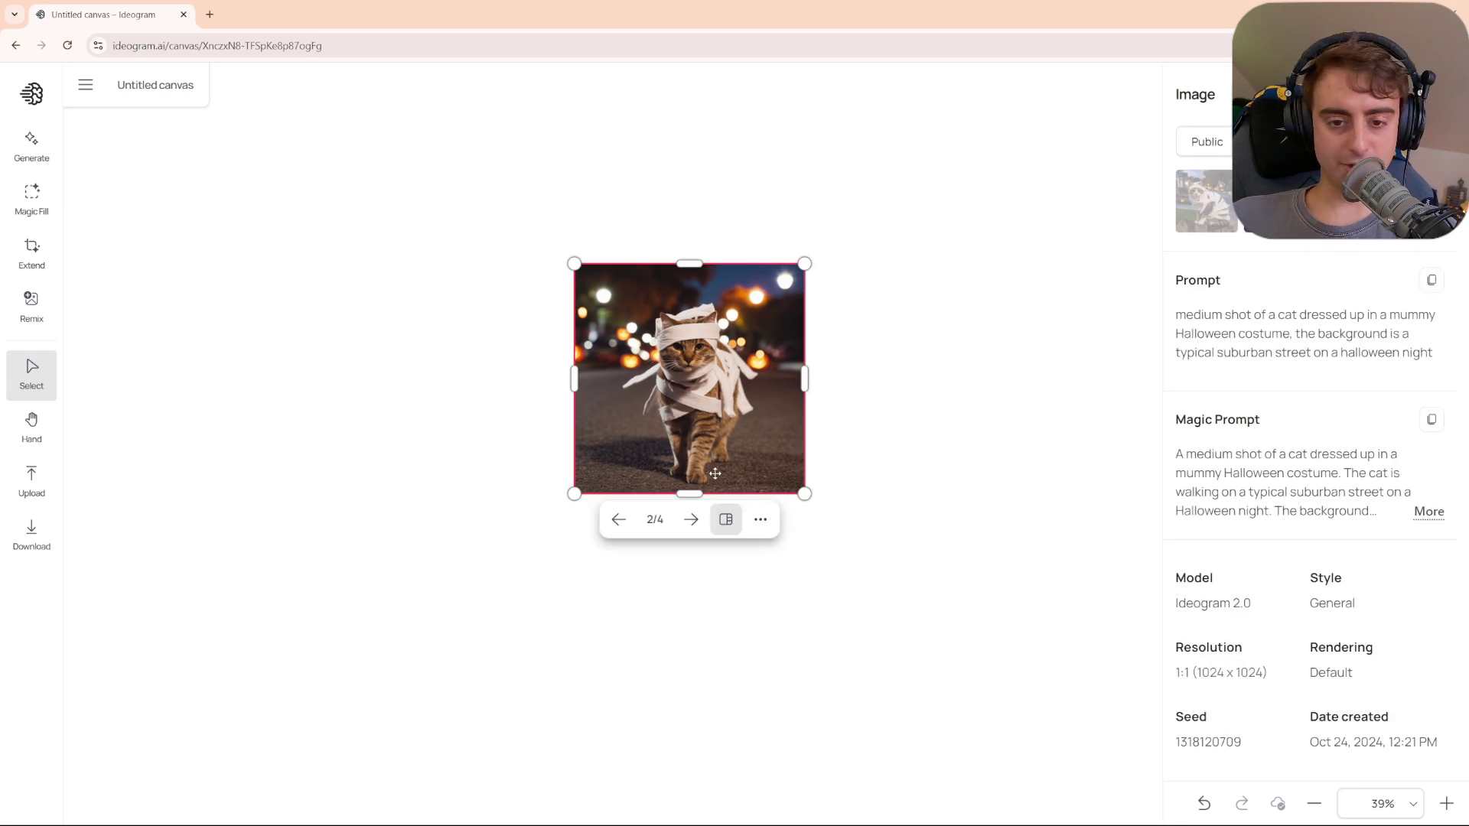
left_click(690, 521)
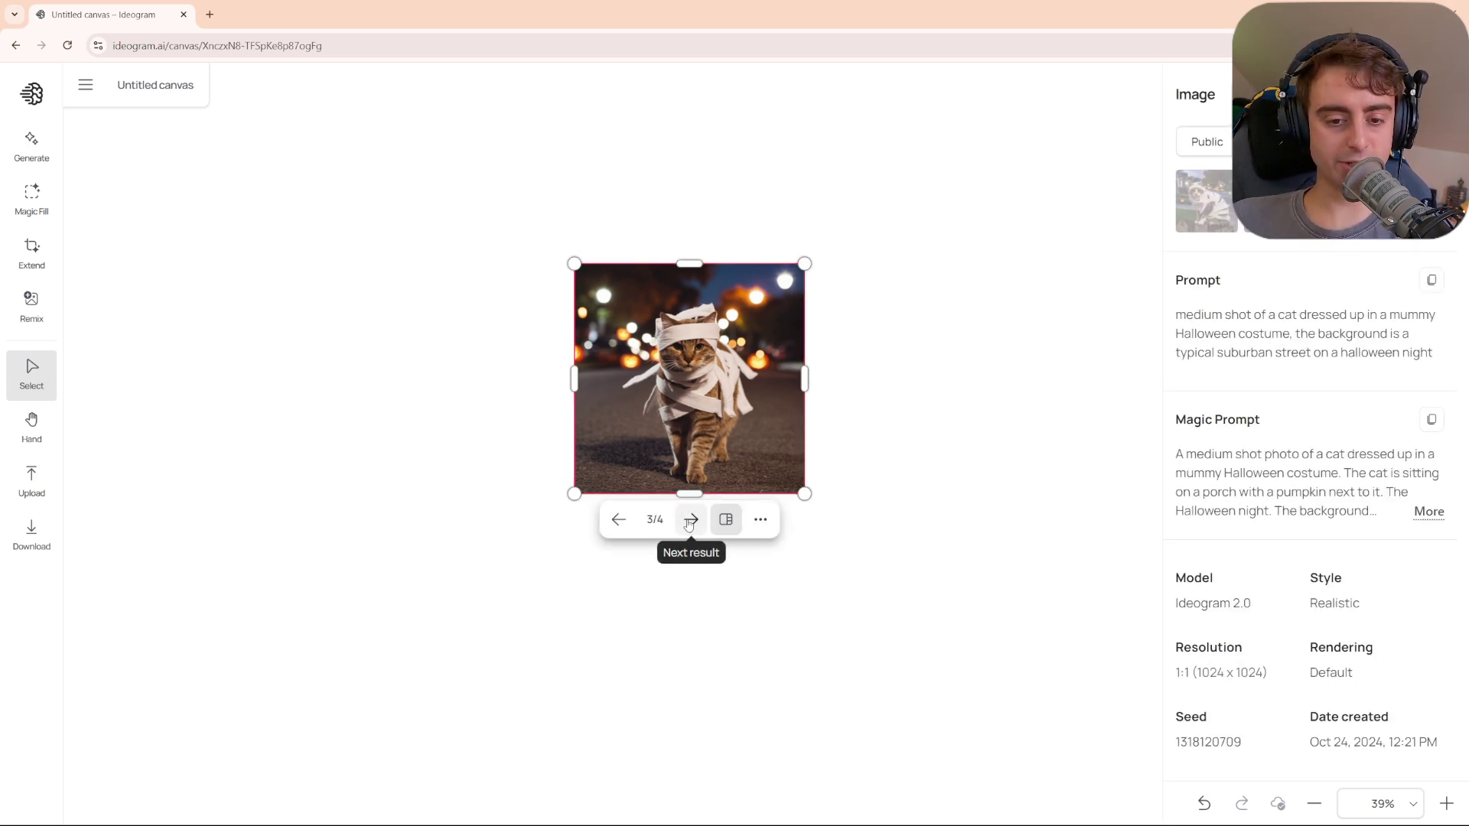
left_click(624, 527)
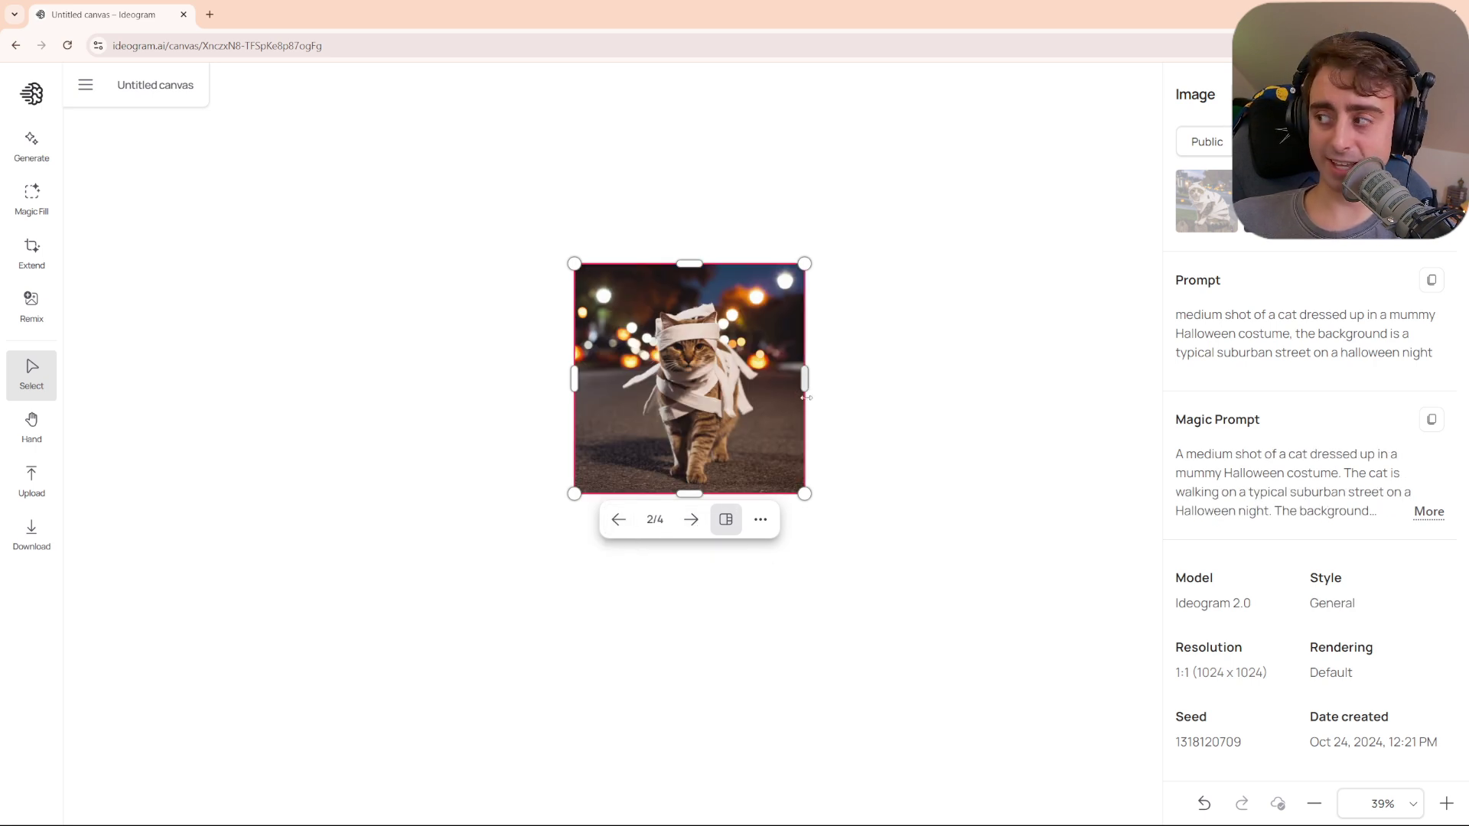
scroll(742, 417, "up", 5)
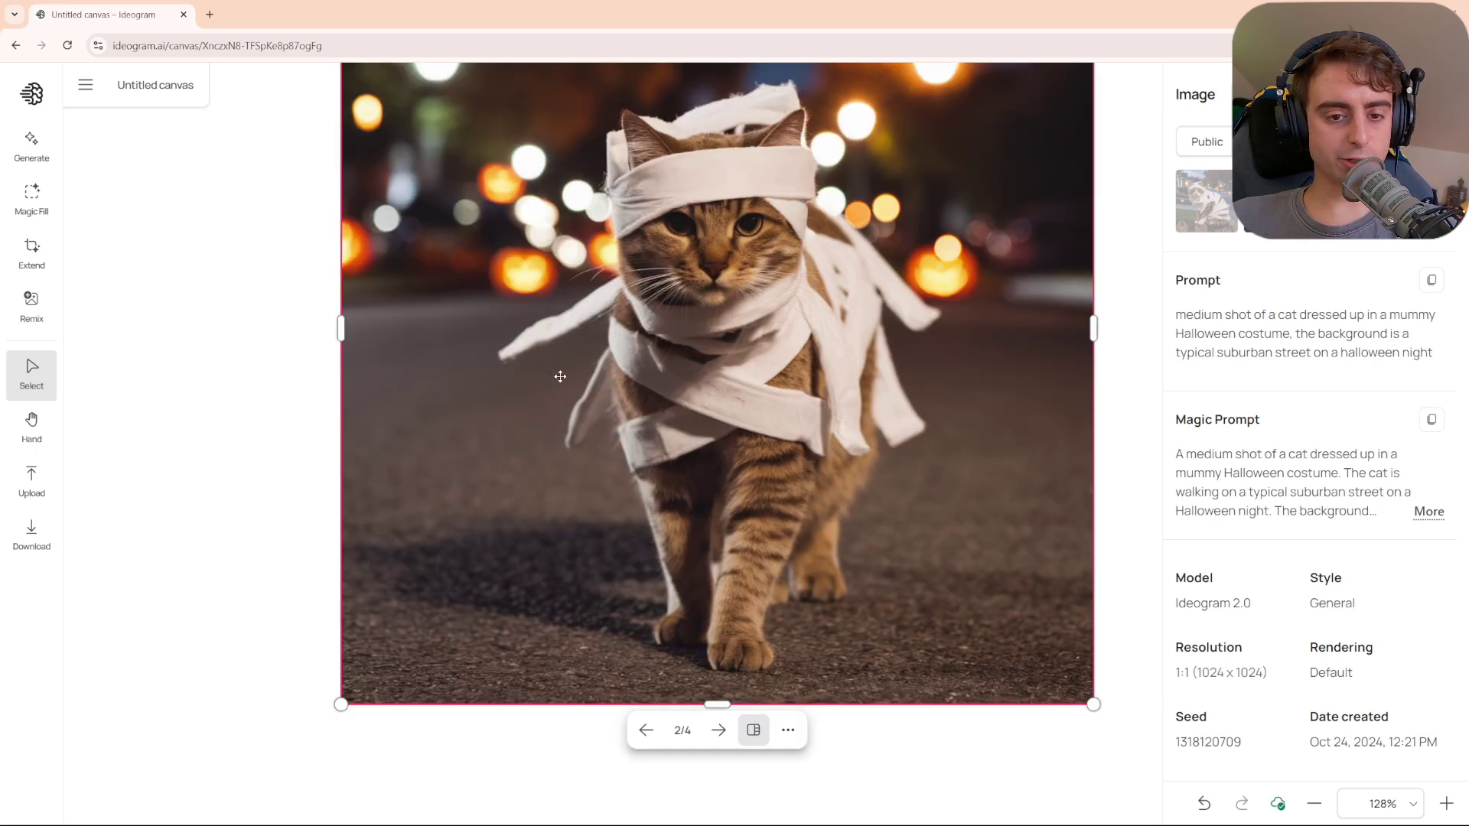
key("h")
left_click_drag(678, 318, 699, 424)
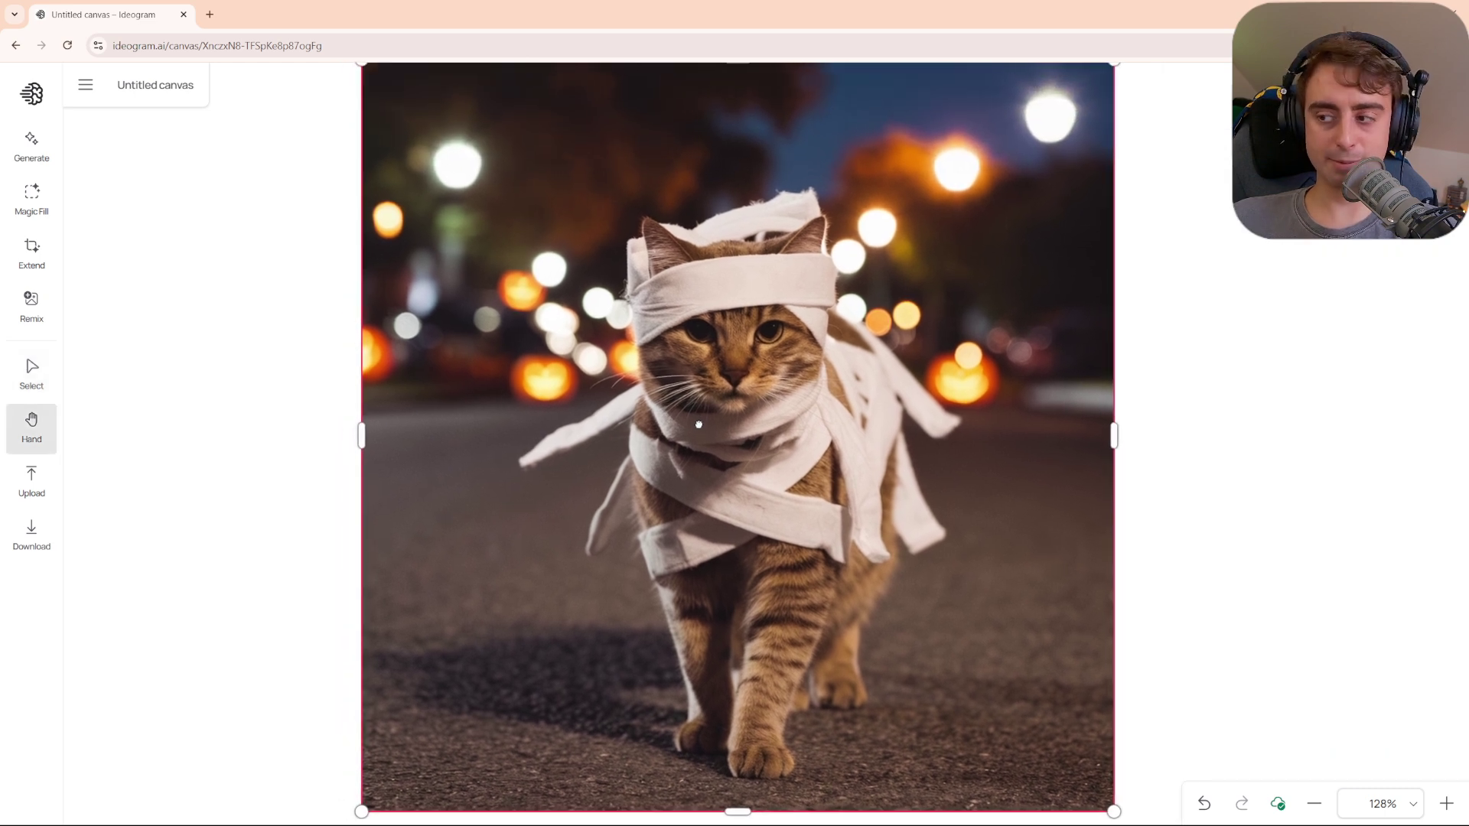
key("v")
key("shift+2")
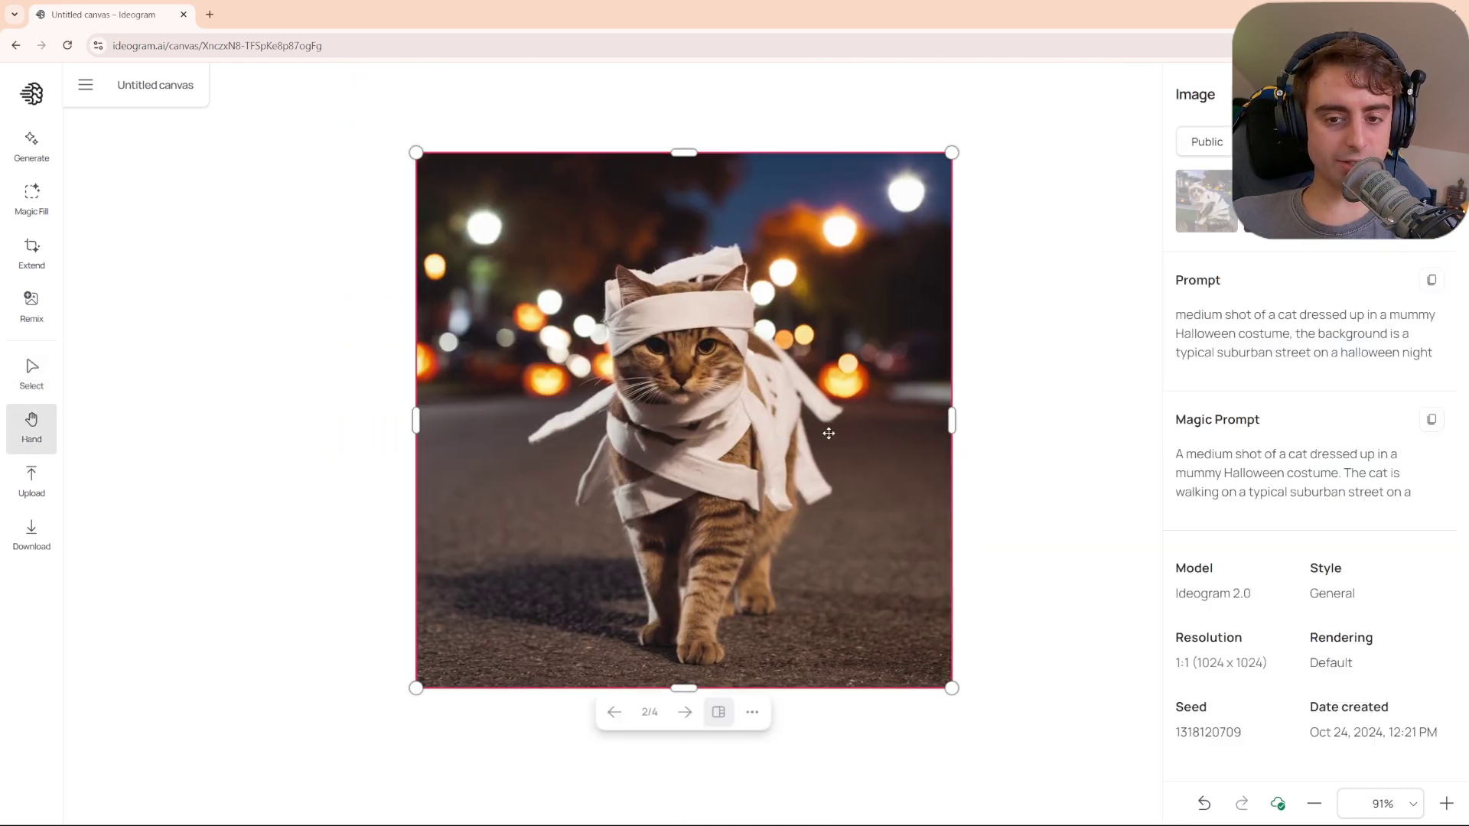
key("v")
left_click(961, 434)
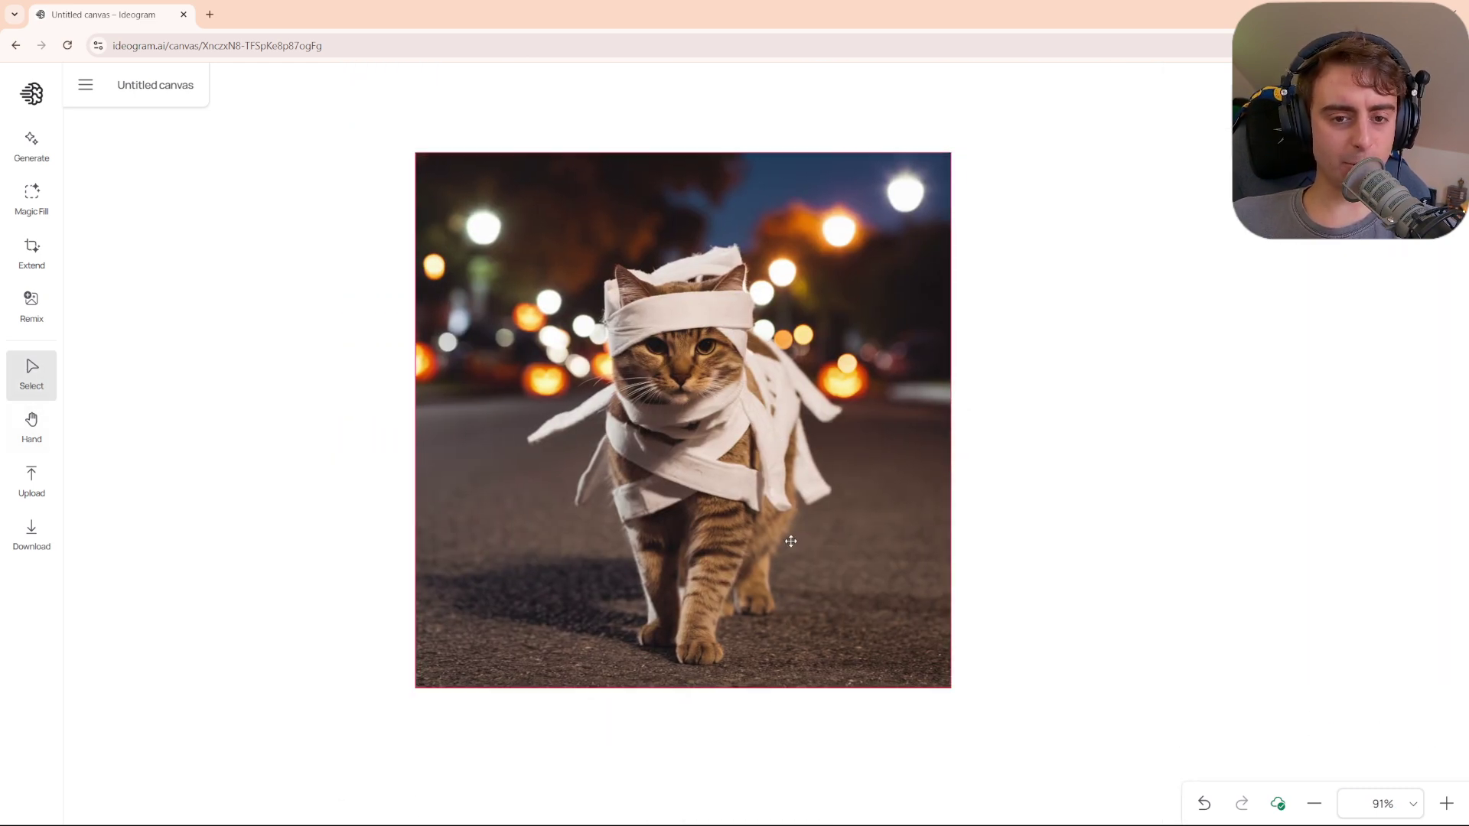
scroll(954, 373, "down", 5)
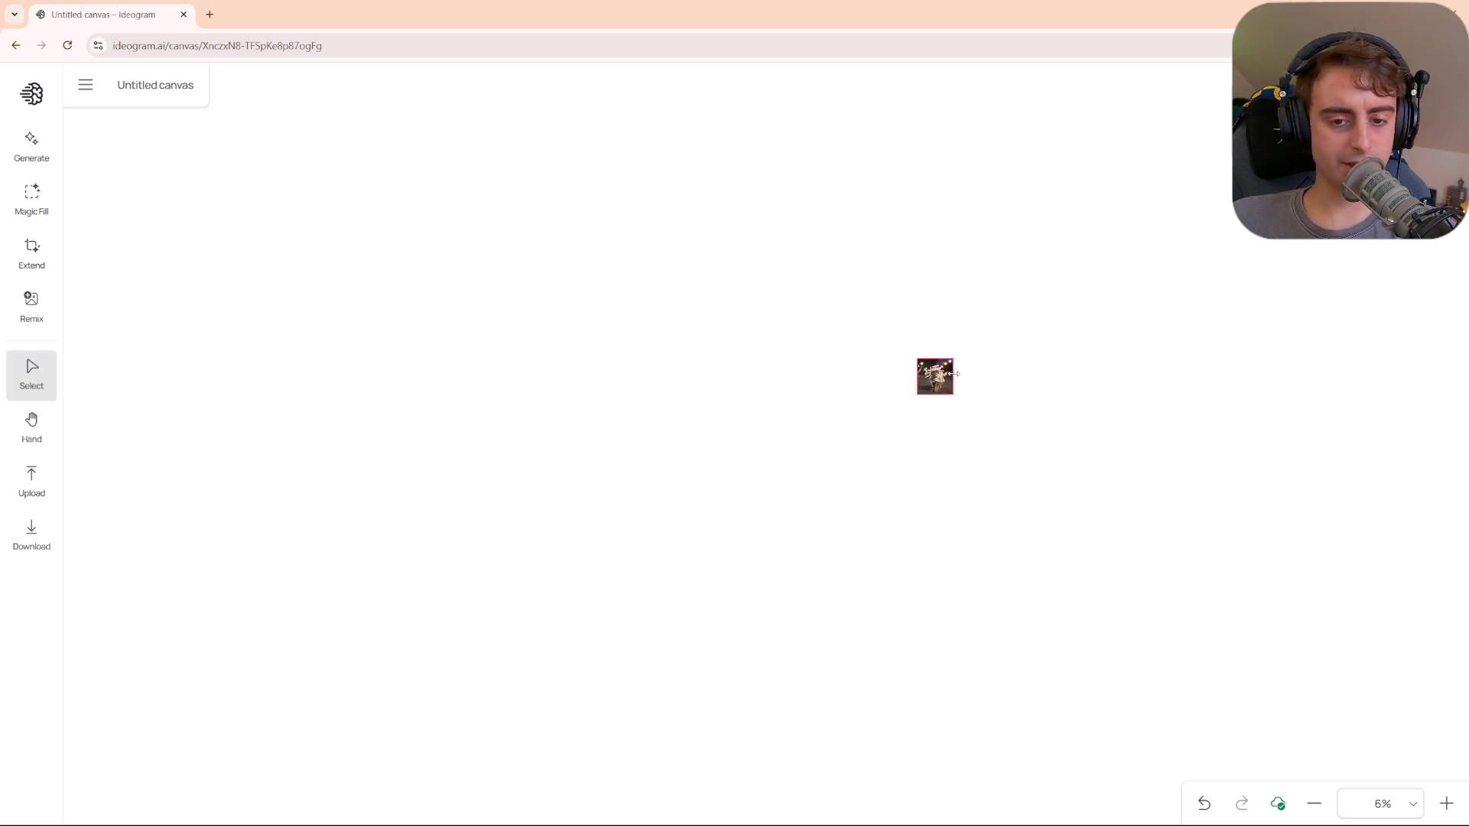
key("shift+1")
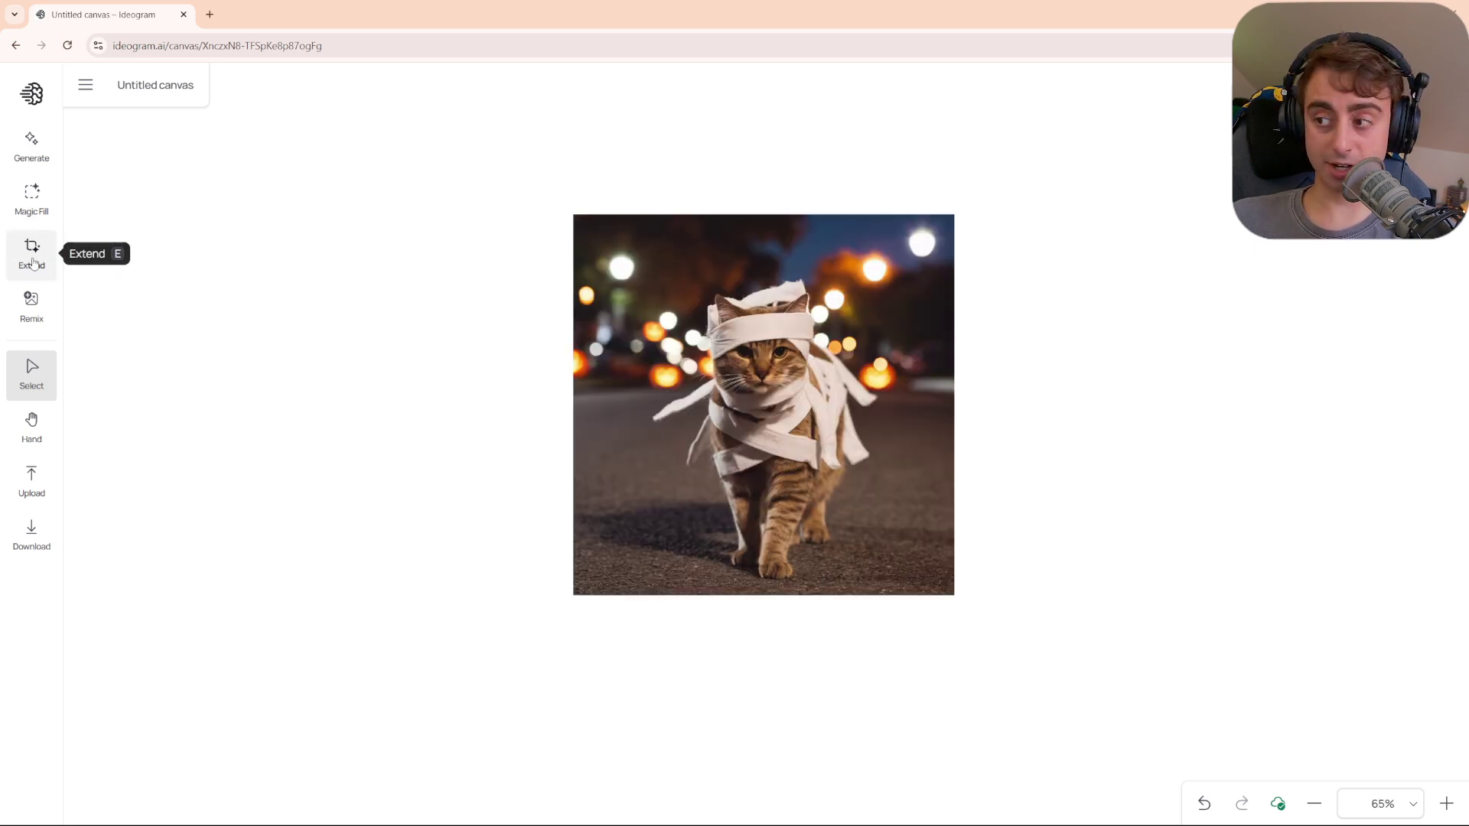
Set a 3:2 extension frame around the walking mummy cat image.
left_click(36, 271)
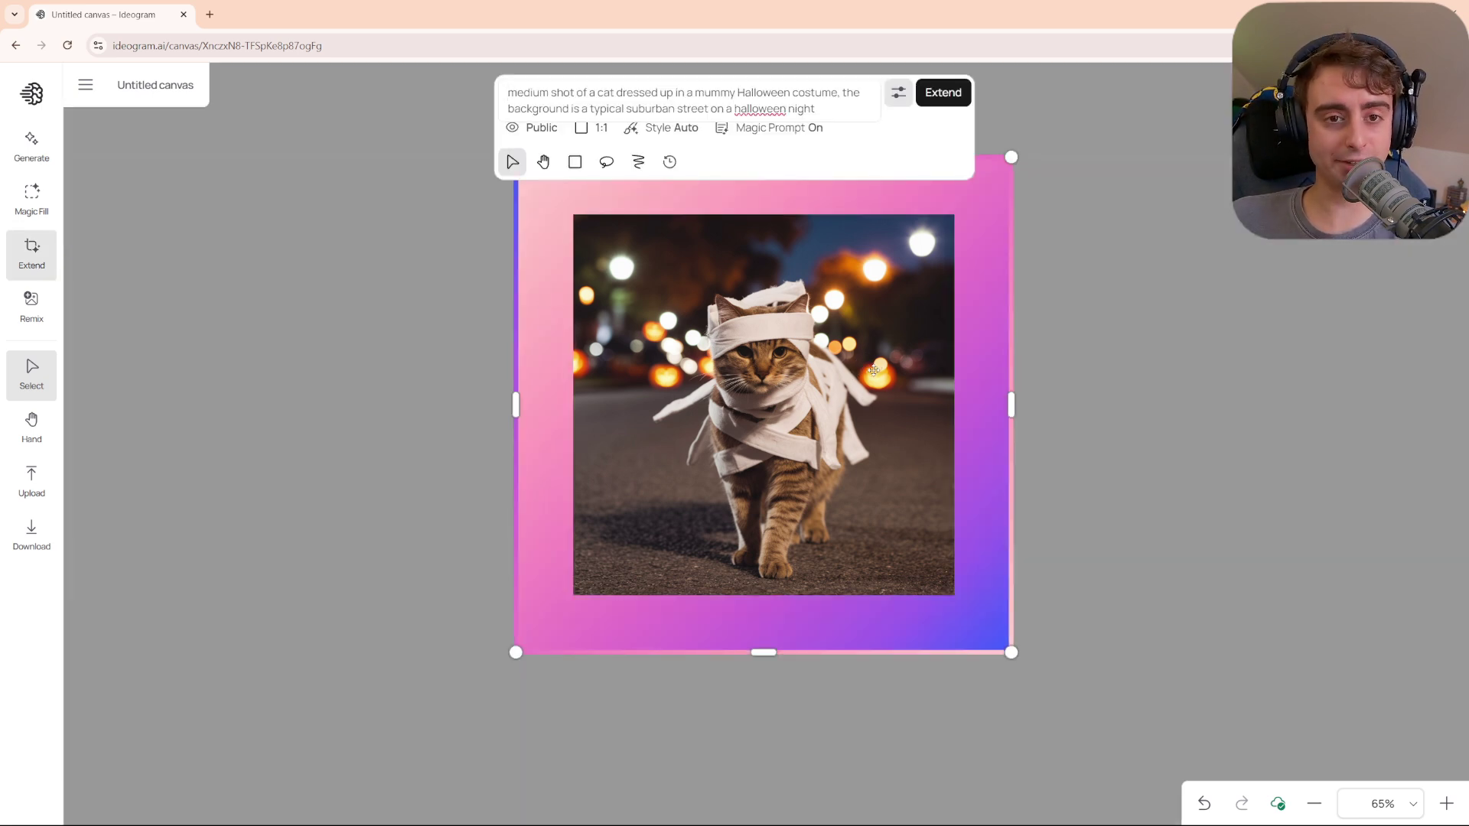
left_click(595, 127)
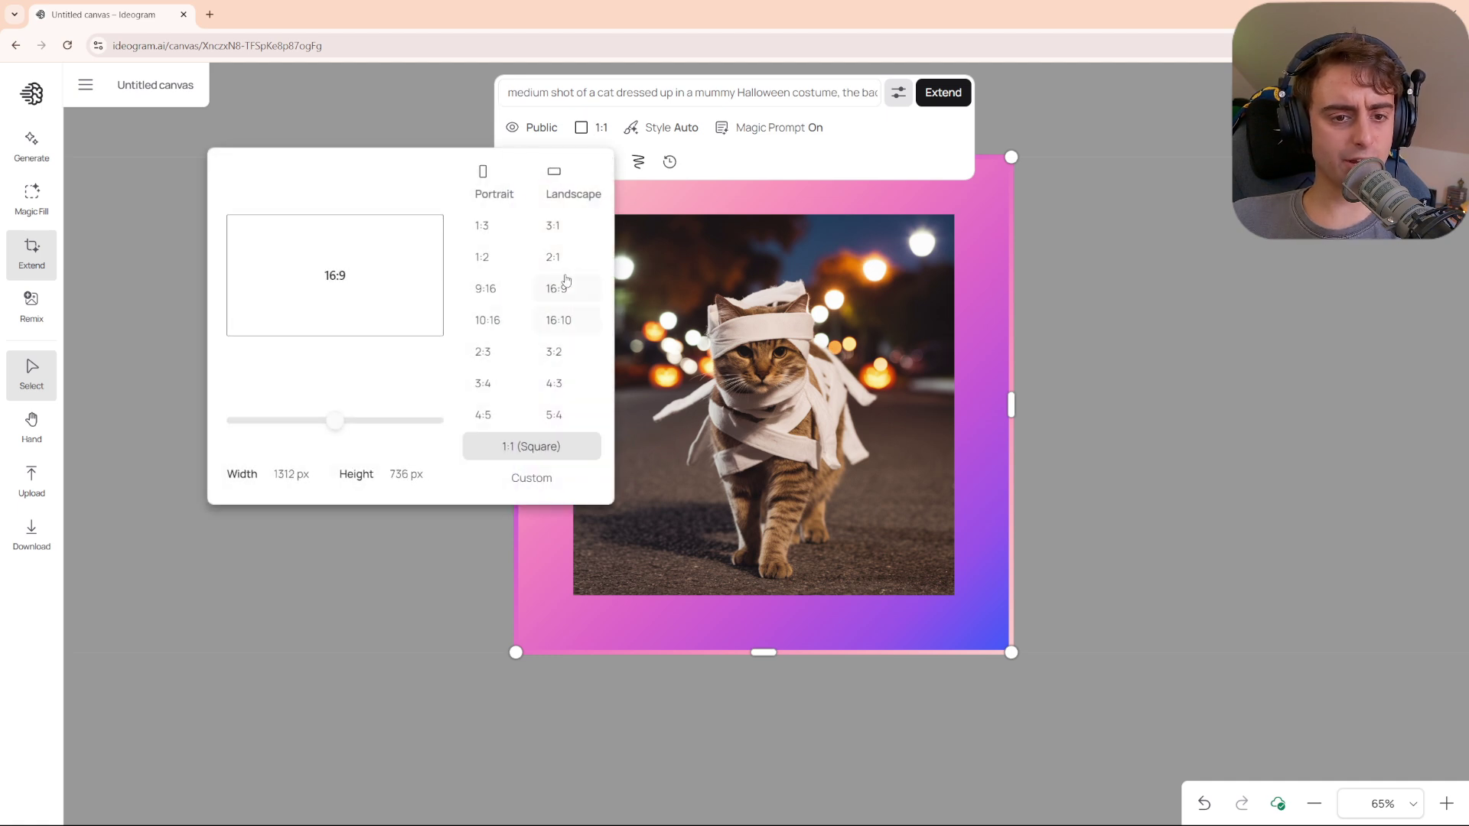
left_click(568, 360)
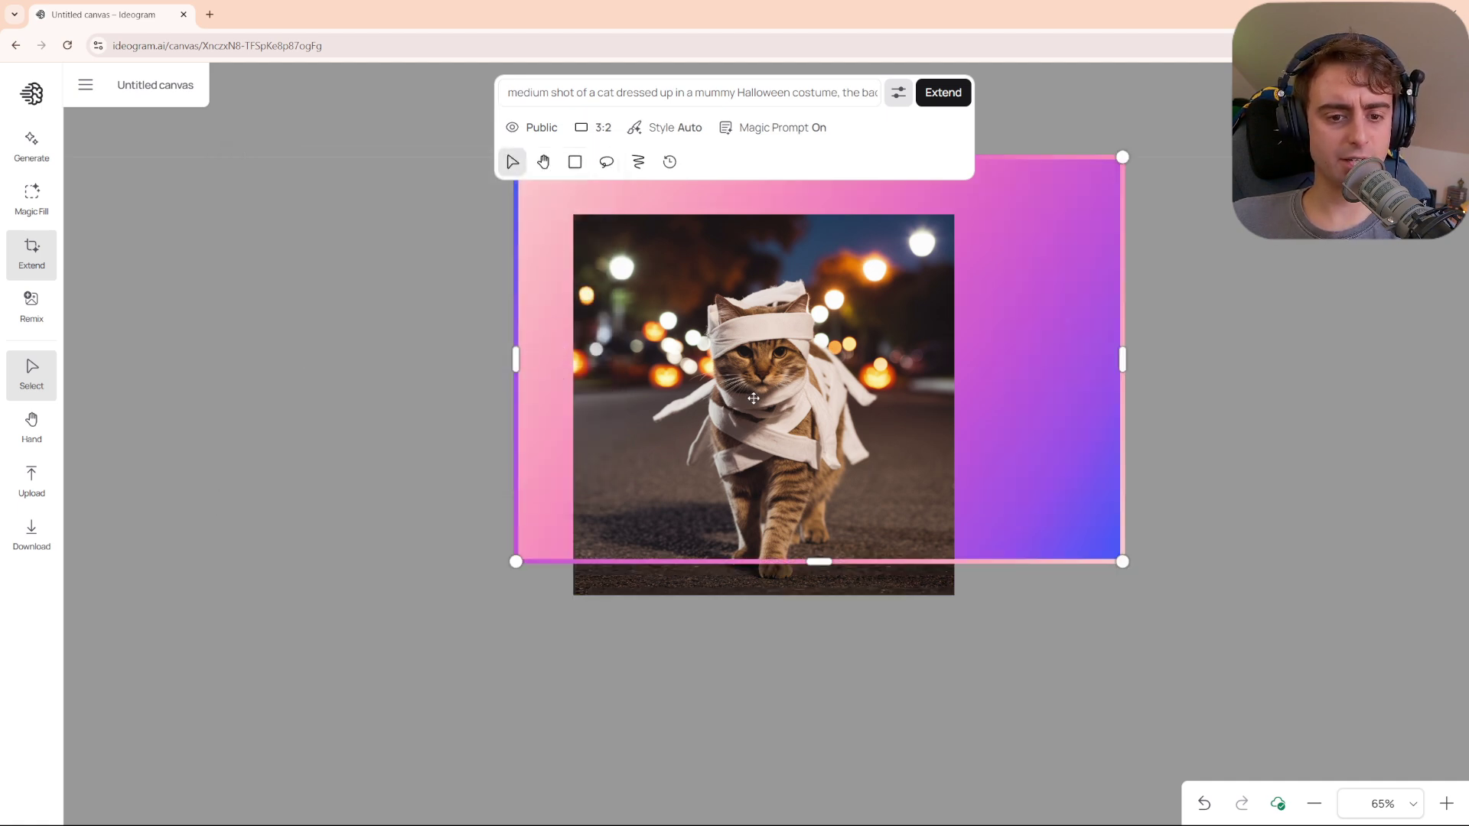
left_click_drag(1077, 204, 1196, 123)
left_click_drag(877, 330, 832, 365)
Trim the prompt to 'a typical suburban street on a halloween night' and generate the extension.
left_click_drag(581, 109, 496, 98)
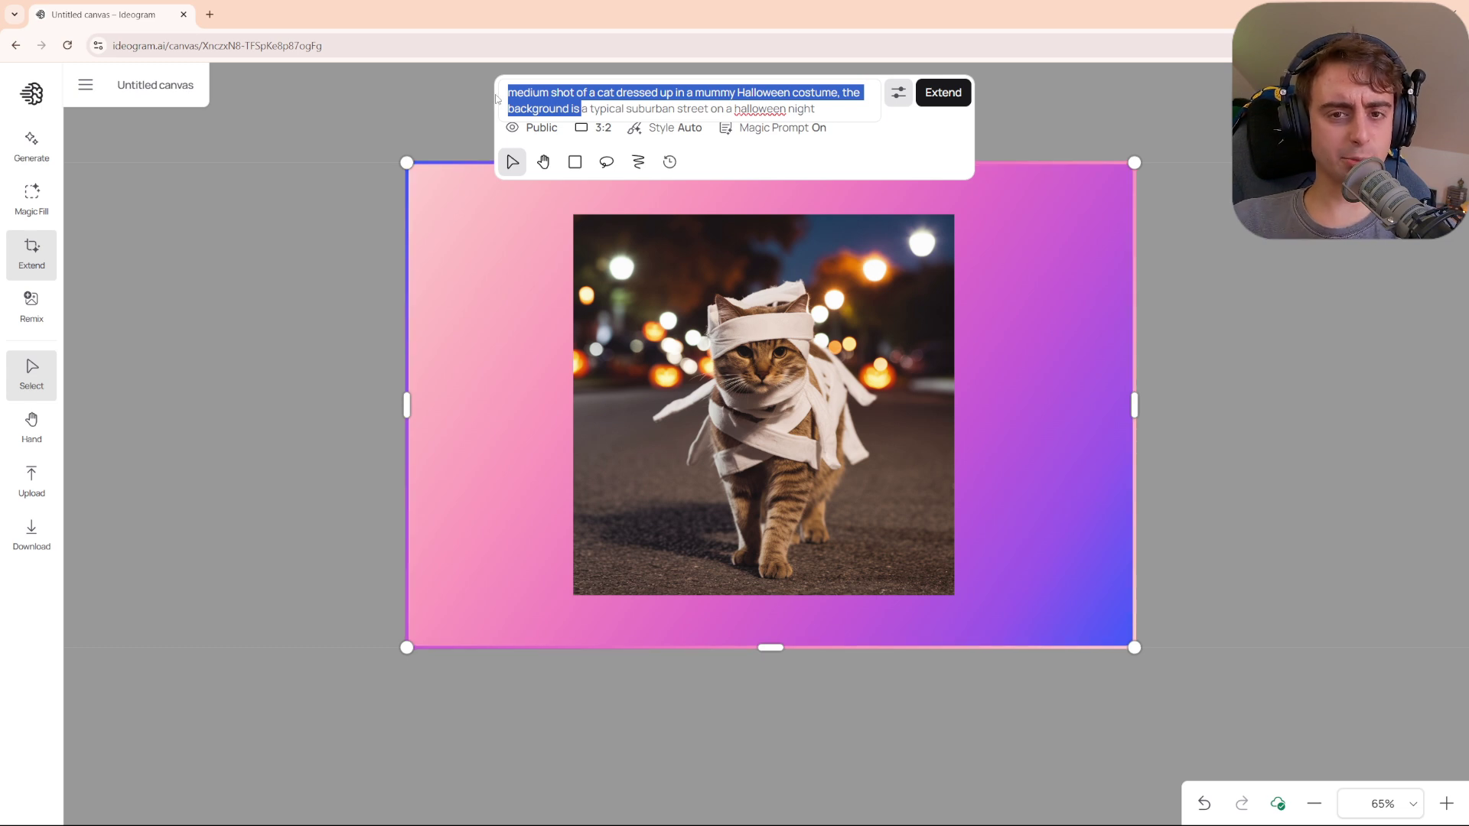
key("BackSpace")
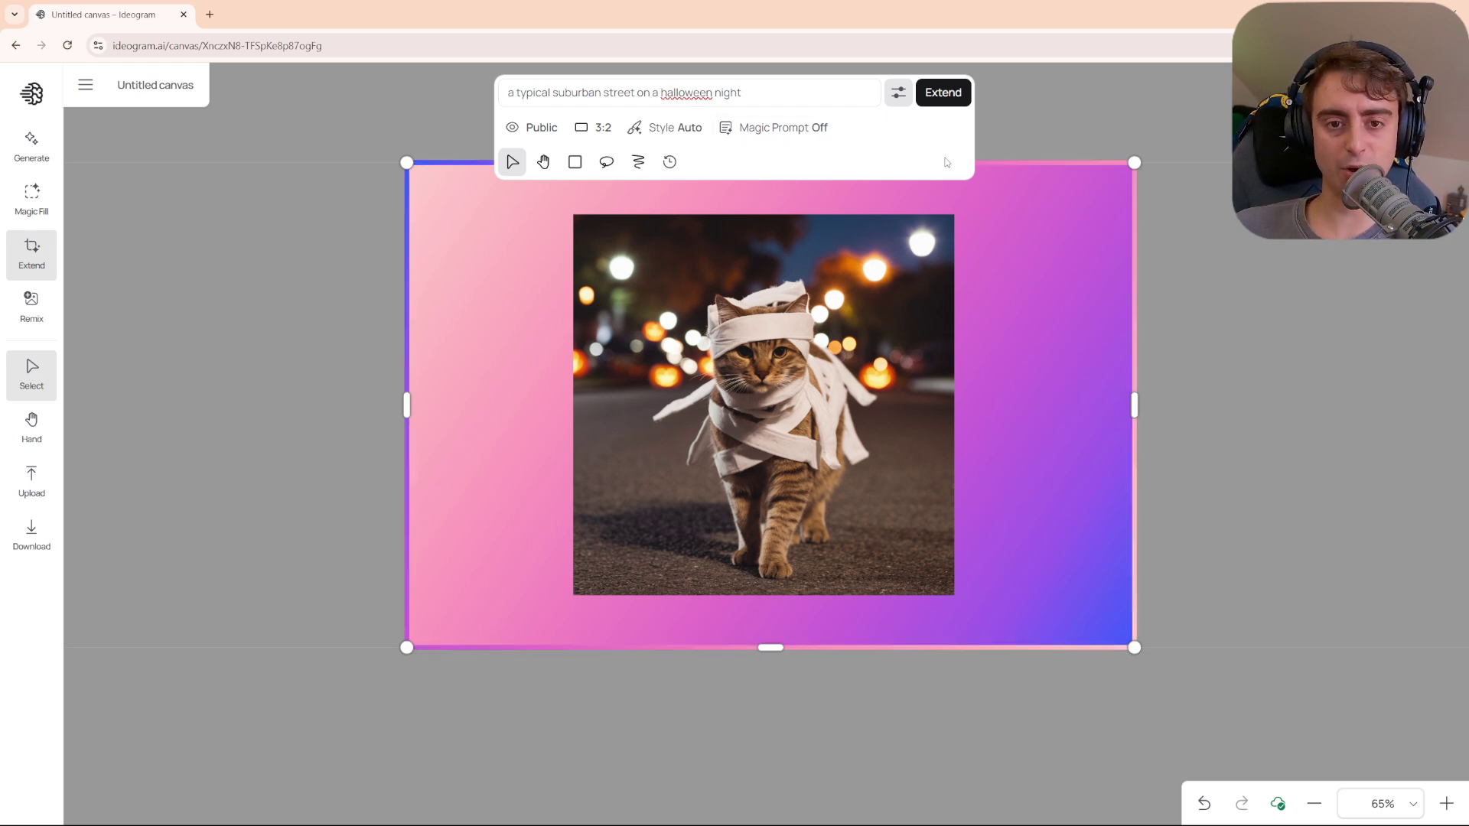
left_click(943, 92)
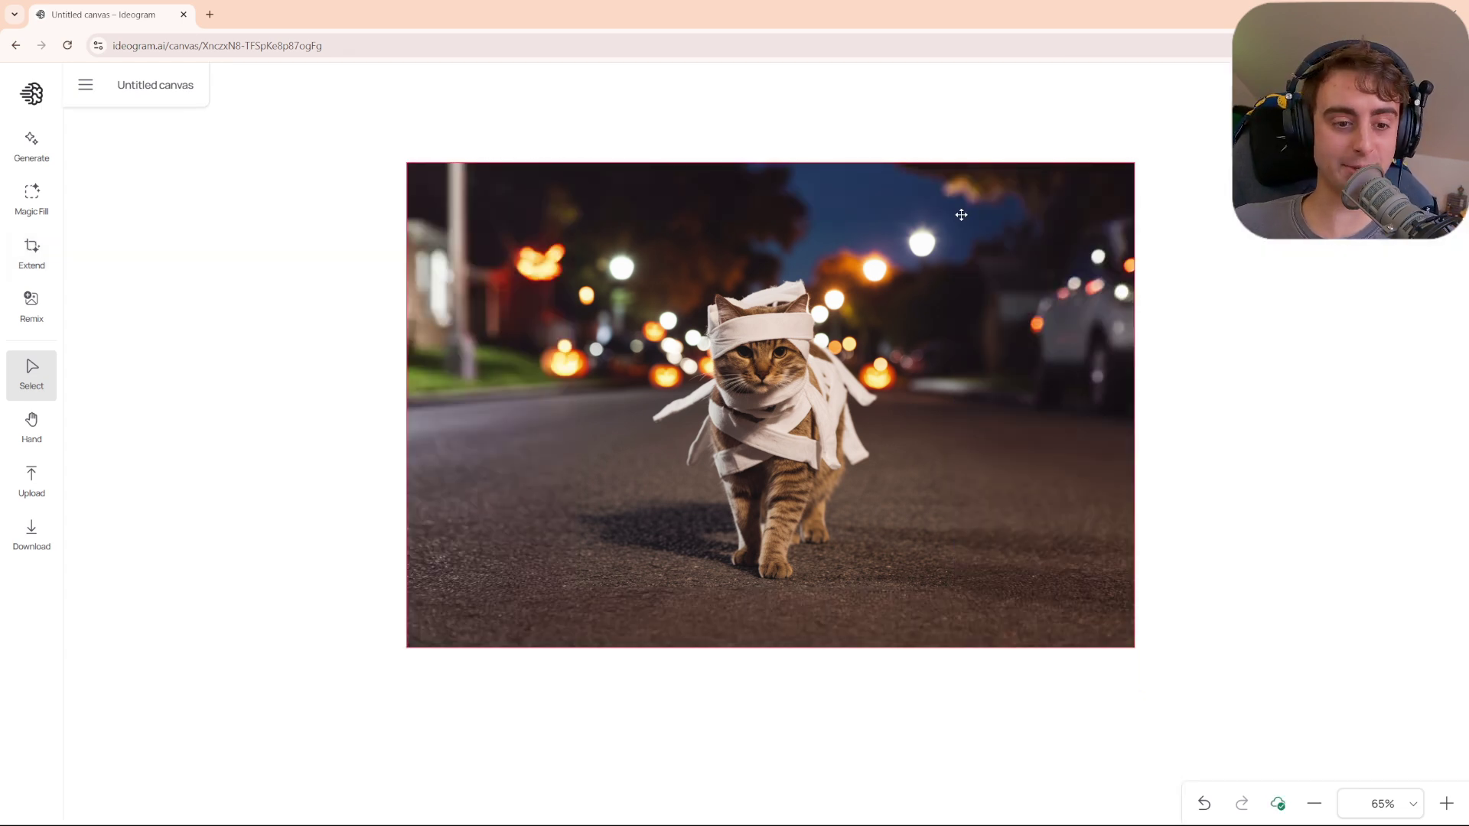
Delete the original square cat image, keeping the extended version centred.
left_click_drag(730, 475, 418, 443)
left_click(574, 528)
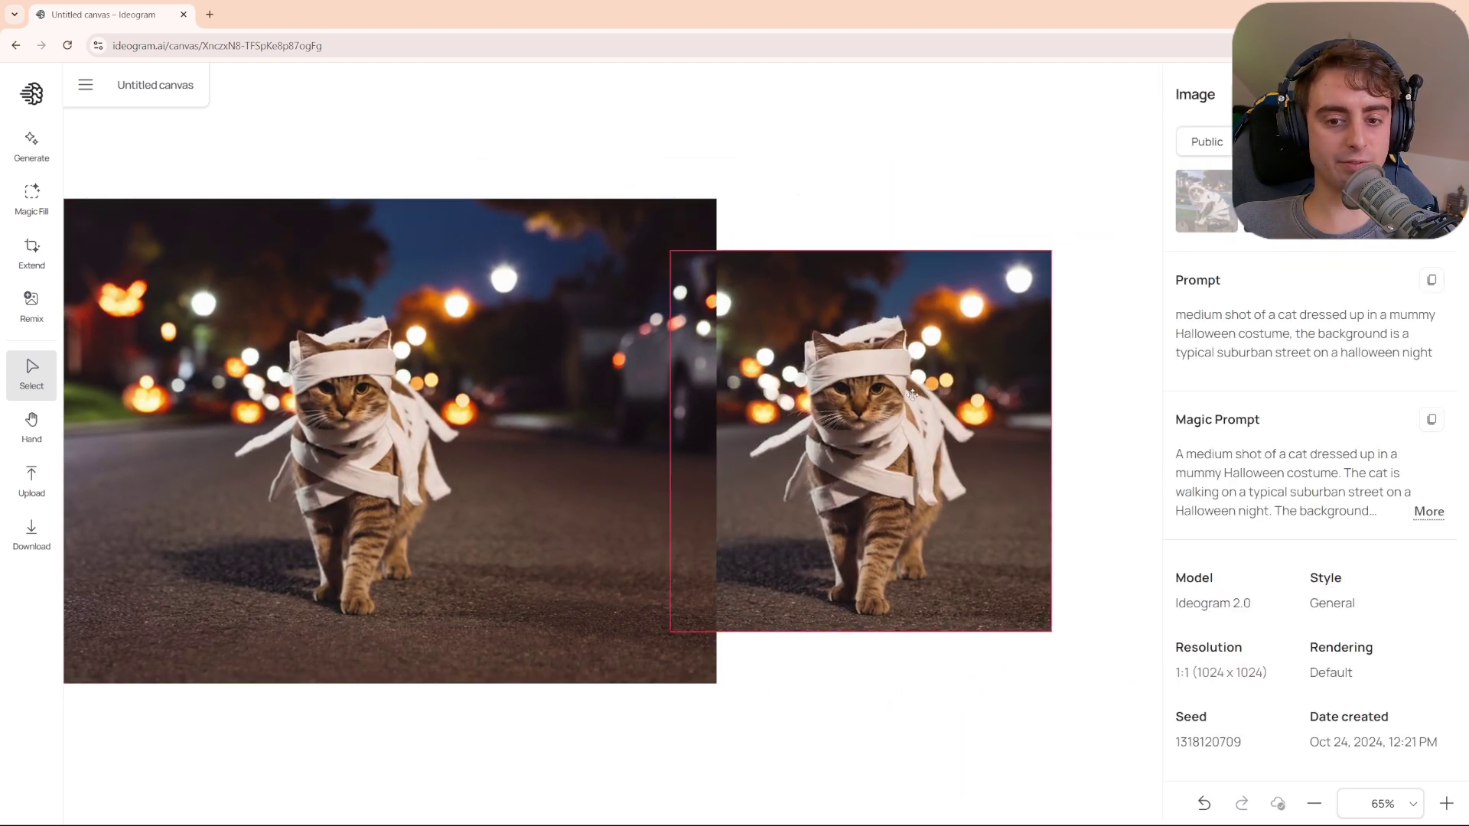
left_click_drag(449, 444, 595, 404)
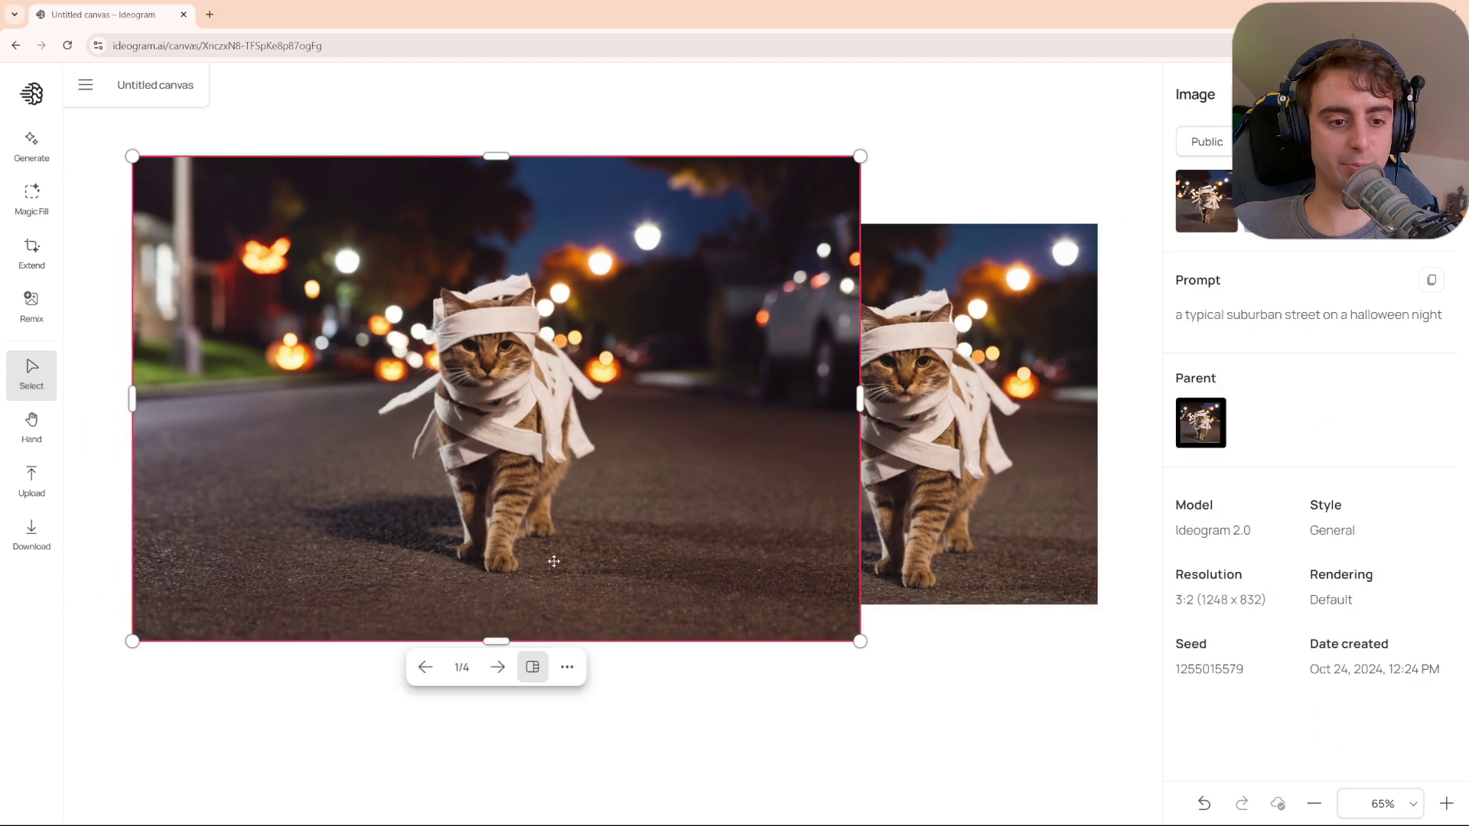
left_click_drag(1029, 414, 1065, 420)
key("Delete")
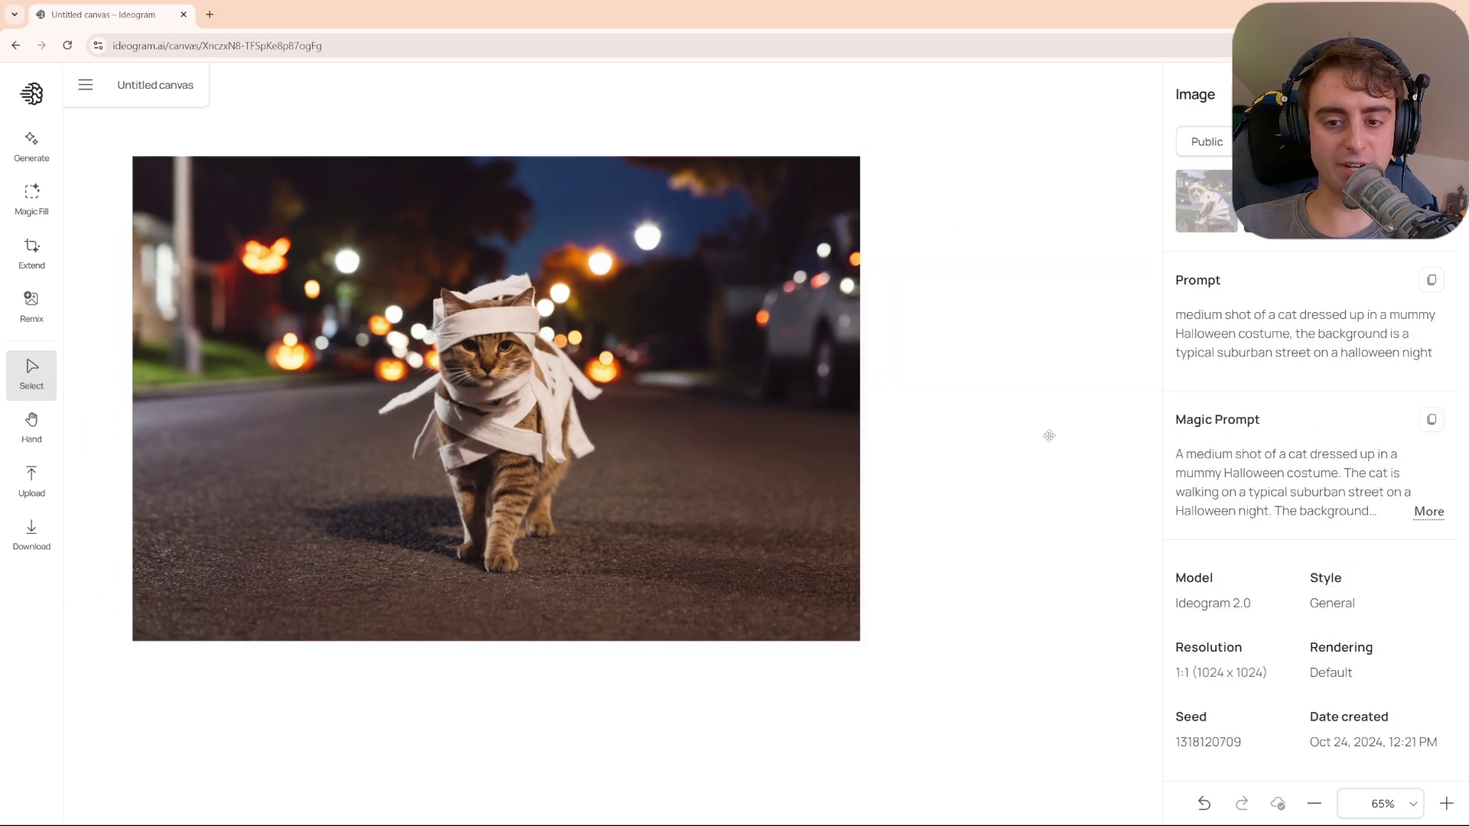
left_click_drag(539, 372, 710, 385)
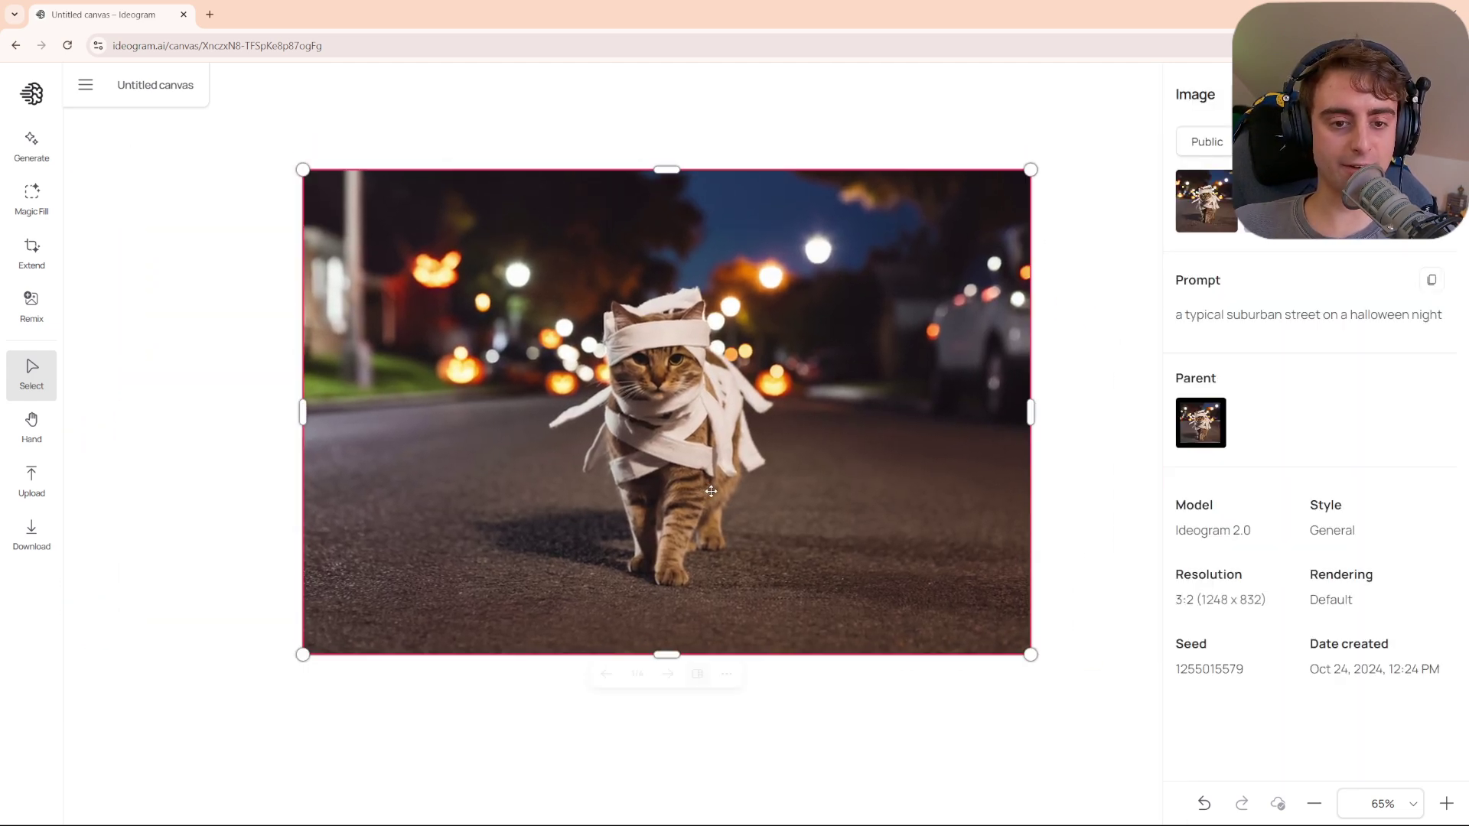
Choose result 2 of 4 from the extended images and deselect it.
left_click(672, 686)
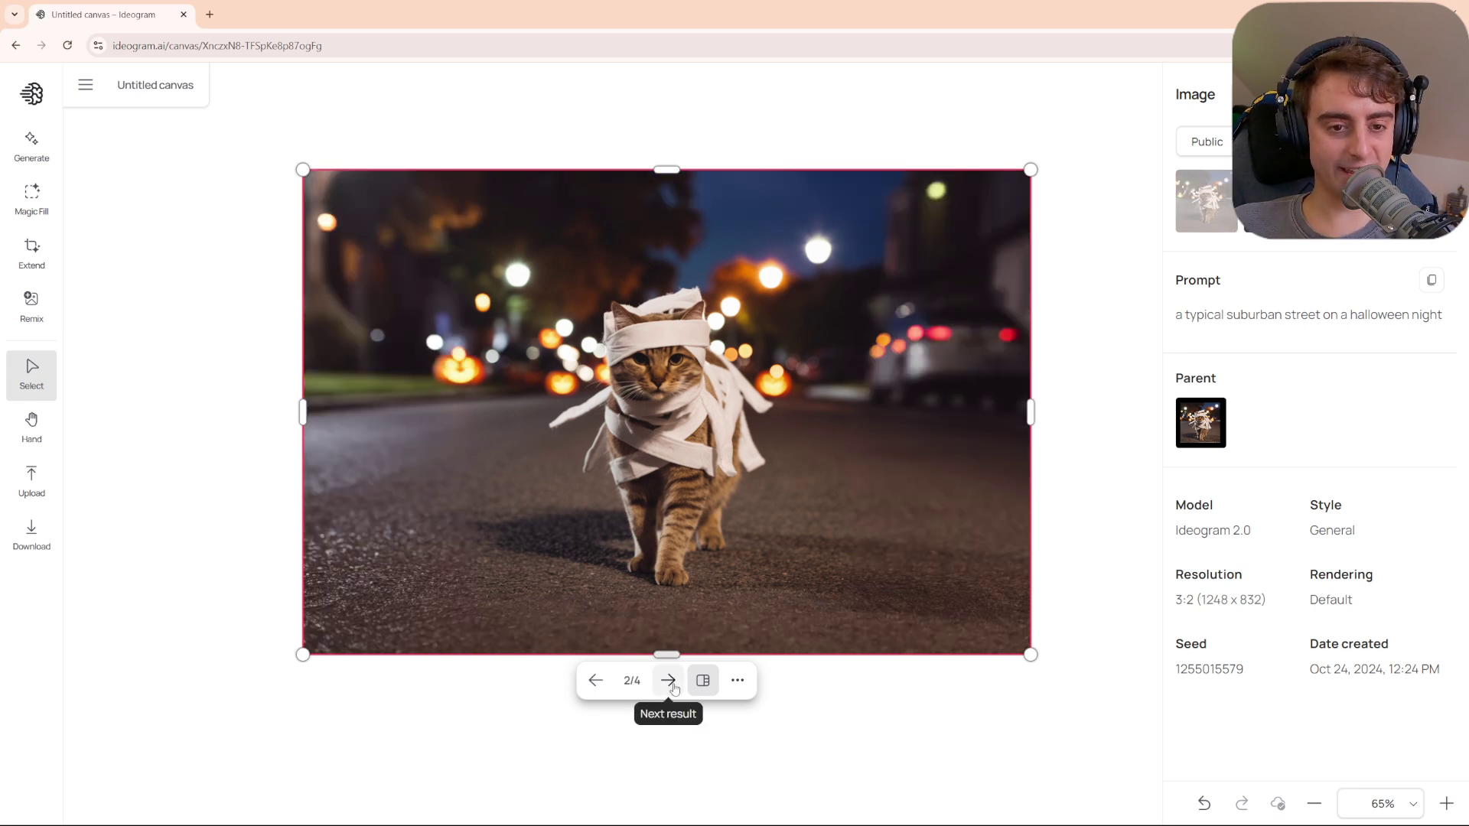
left_click(672, 686)
left_click(674, 689)
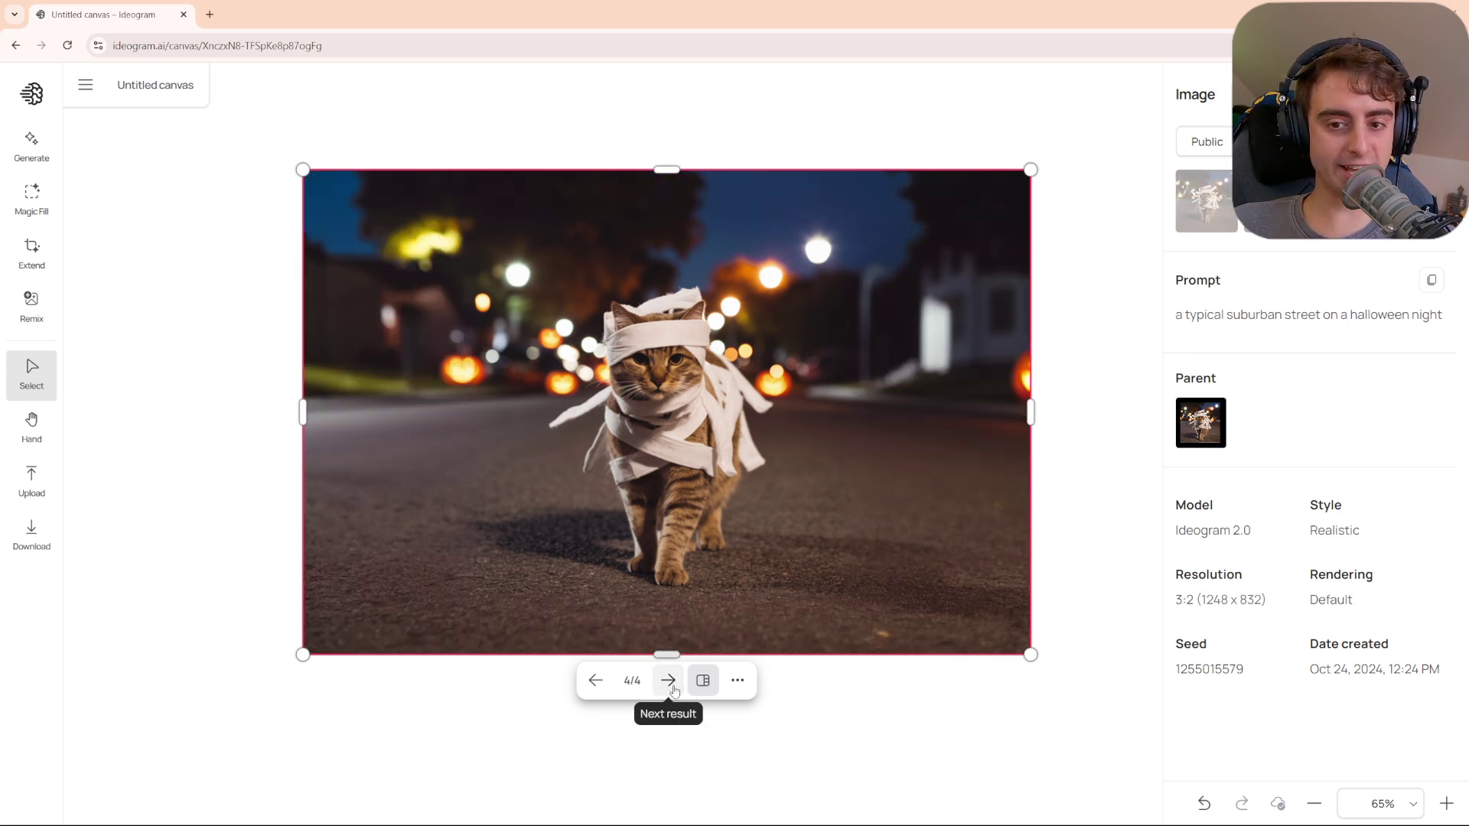
left_click(594, 683)
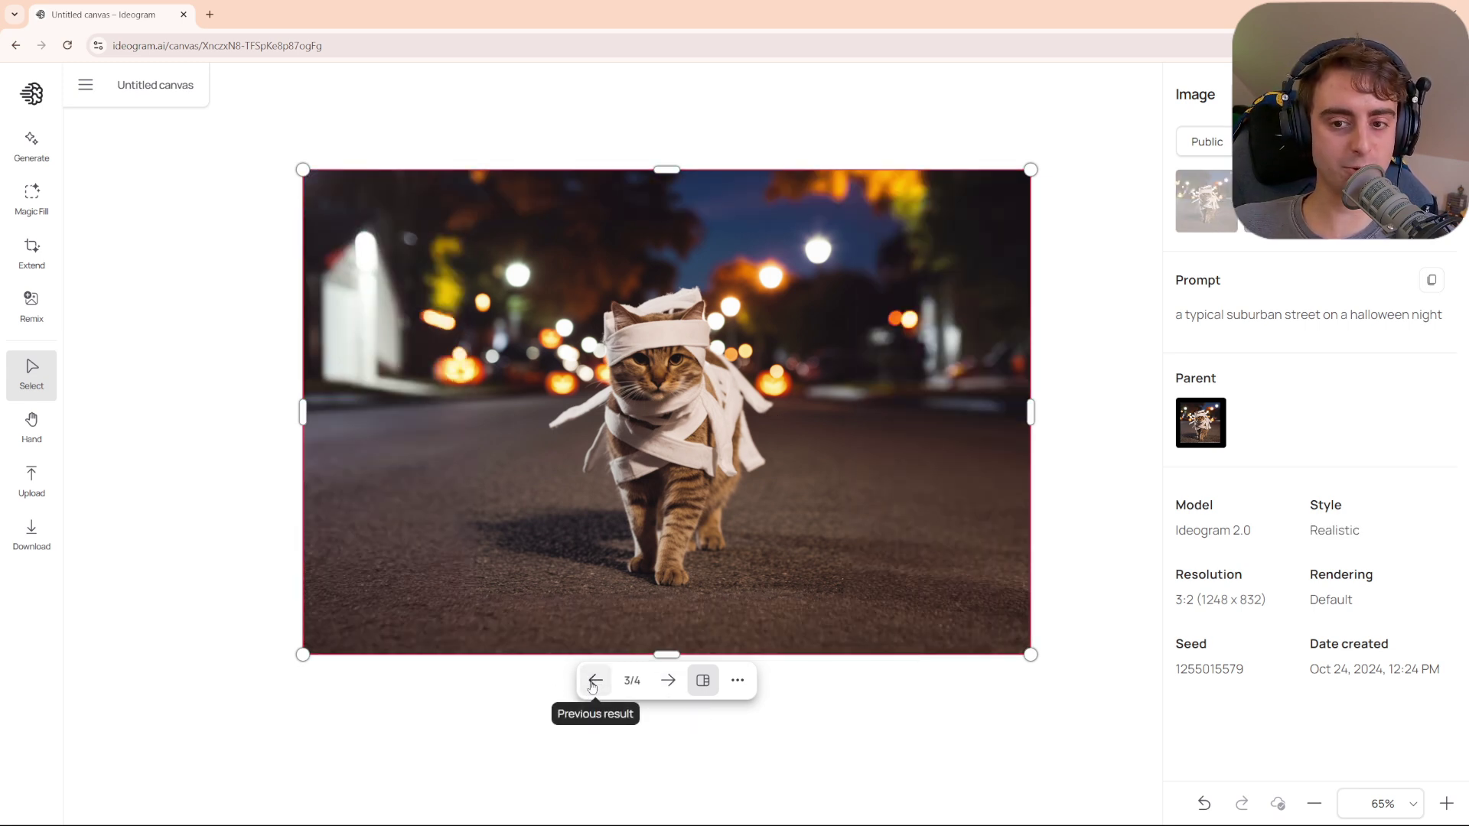
left_click(594, 681)
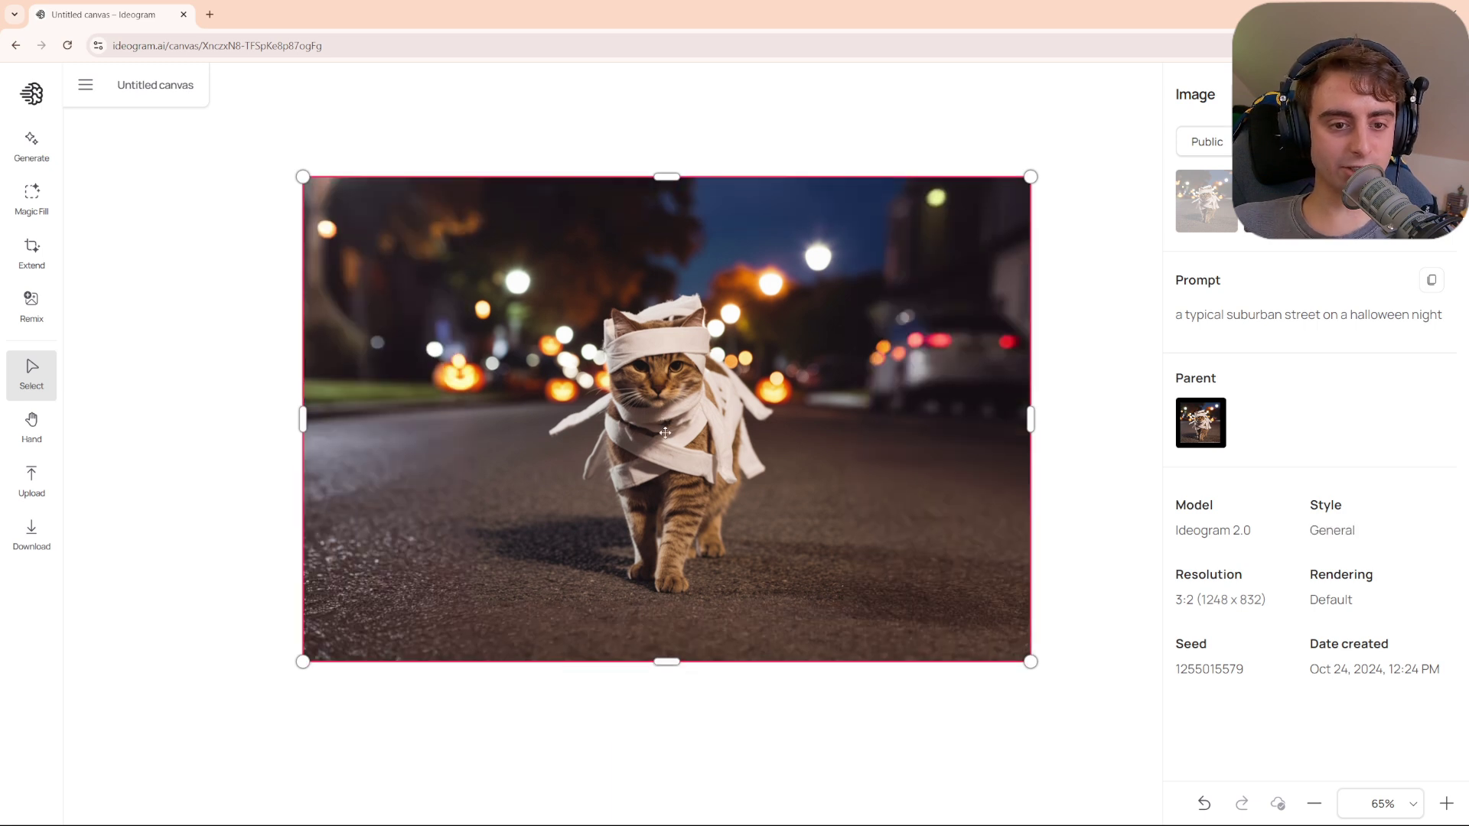
left_click_drag(789, 492, 833, 530)
key("Escape")
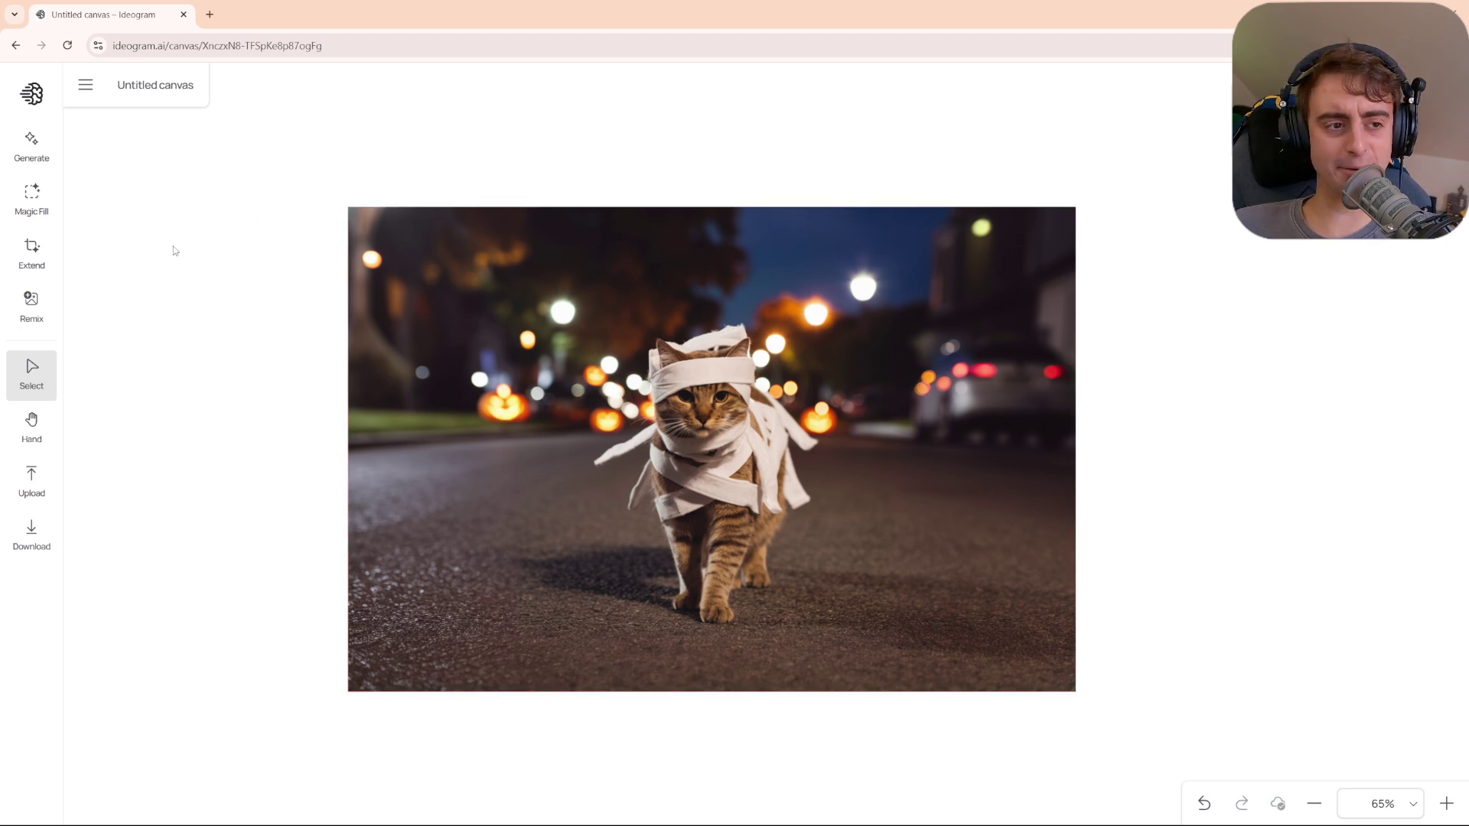
left_click(31, 210)
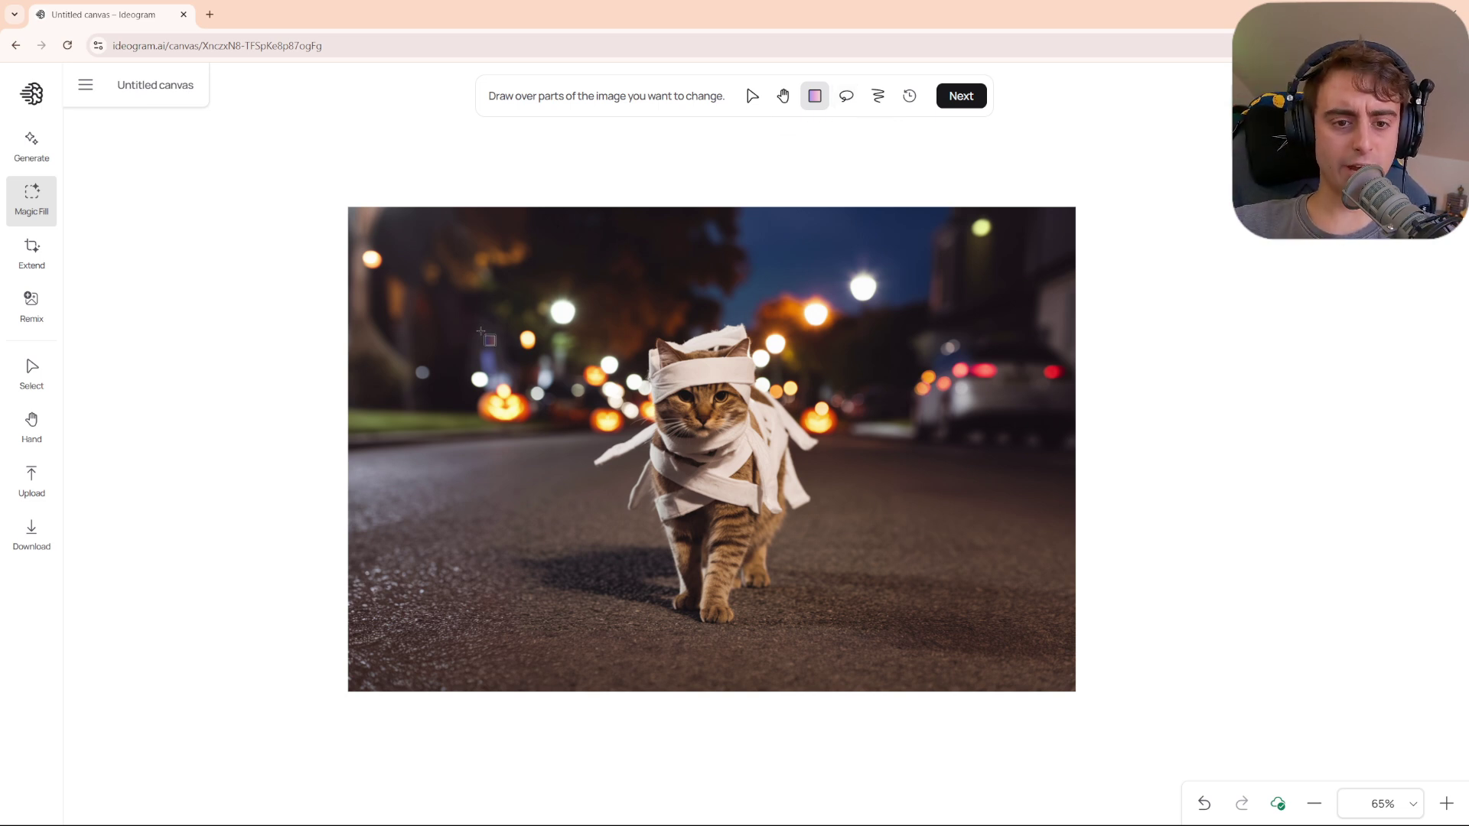
Lasso-mask the blurred area left of the cat's head, replacing an undone rectangular mask.
left_click_drag(443, 275, 620, 413)
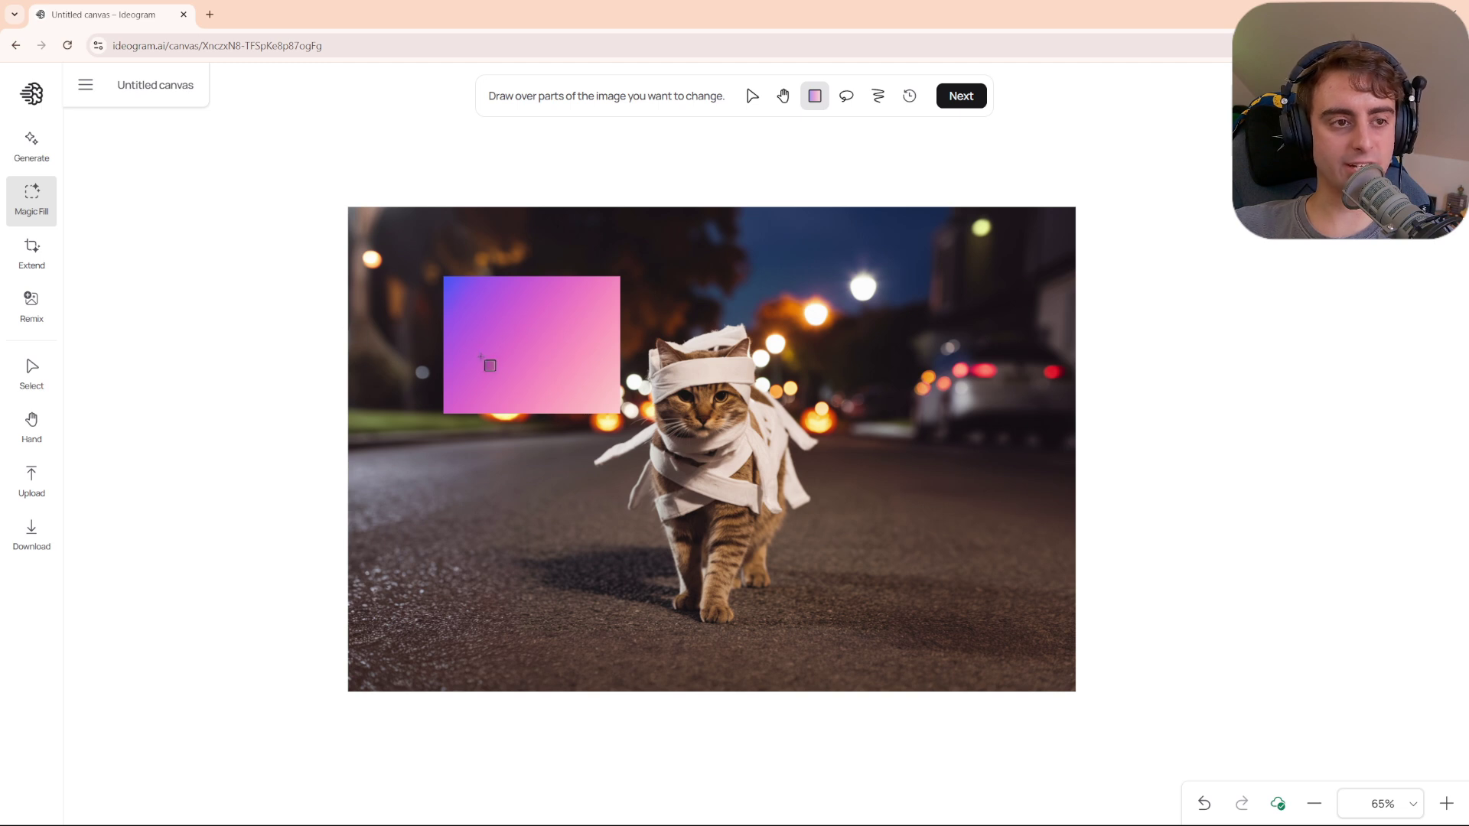
key("ctrl+z")
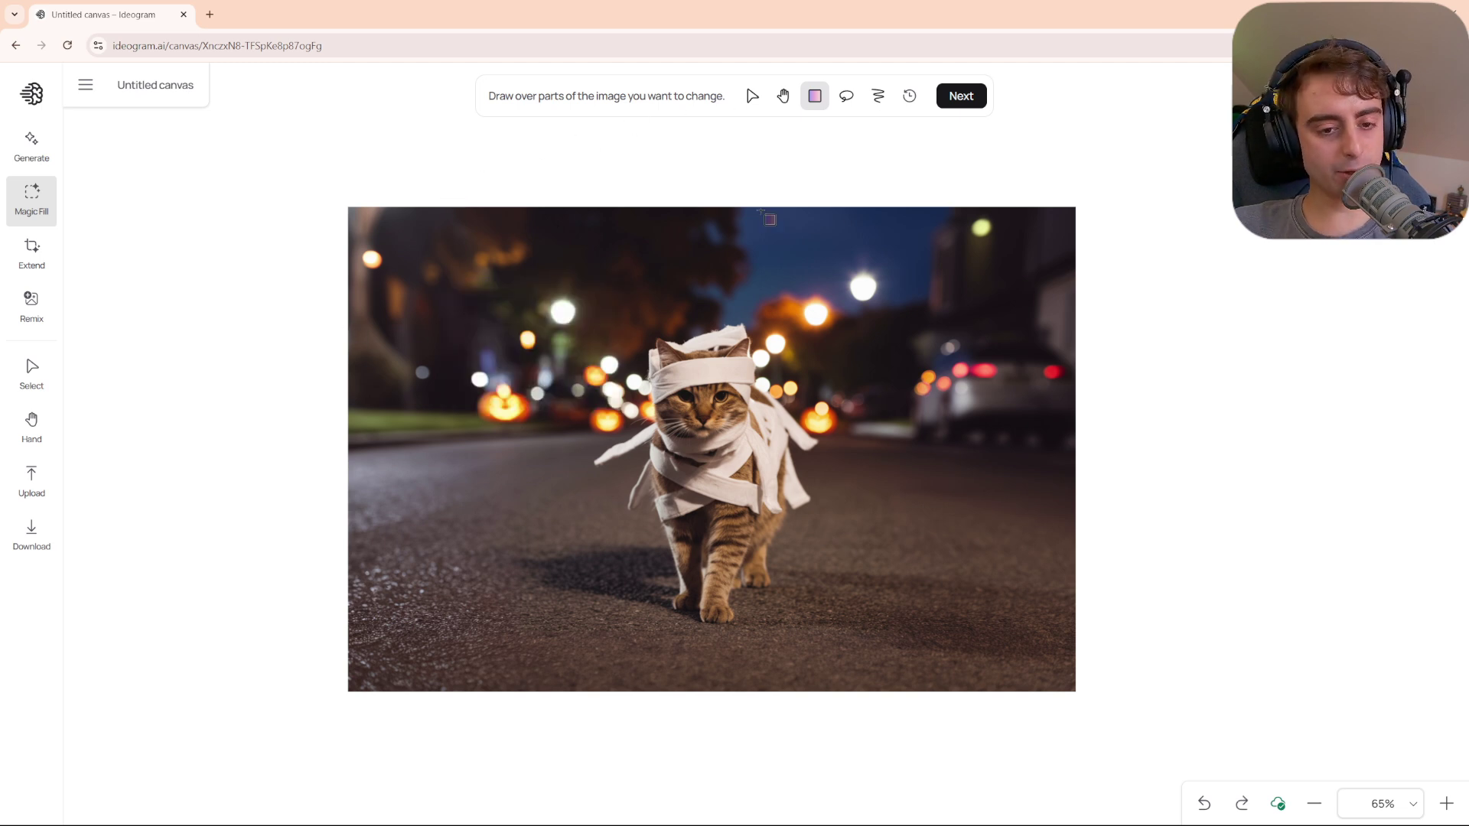
left_click(845, 97)
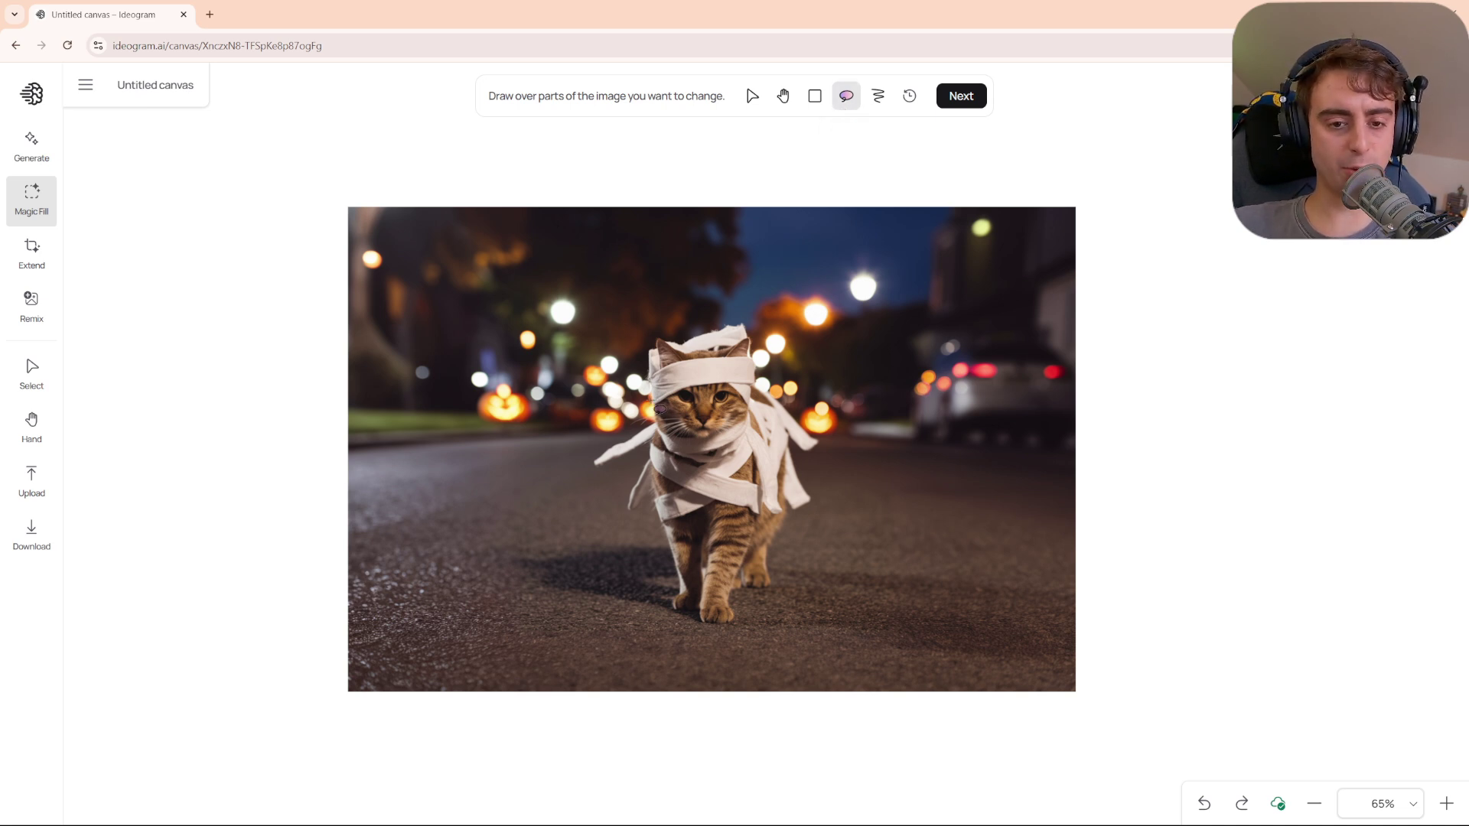
mouse_move(651, 404)
left_mouse_down()
mouse_move(625, 372)
mouse_move(606, 271)
mouse_move(533, 244)
mouse_move(438, 268)
mouse_move(389, 358)
mouse_move(387, 475)
mouse_move(449, 543)
mouse_move(507, 532)
mouse_move(573, 454)
mouse_move(650, 403)
left_mouse_up()
Magic Fill the masked area with a speech bubble reading 'Dang. These people are giving away candy not cat treats'.
left_click(963, 97)
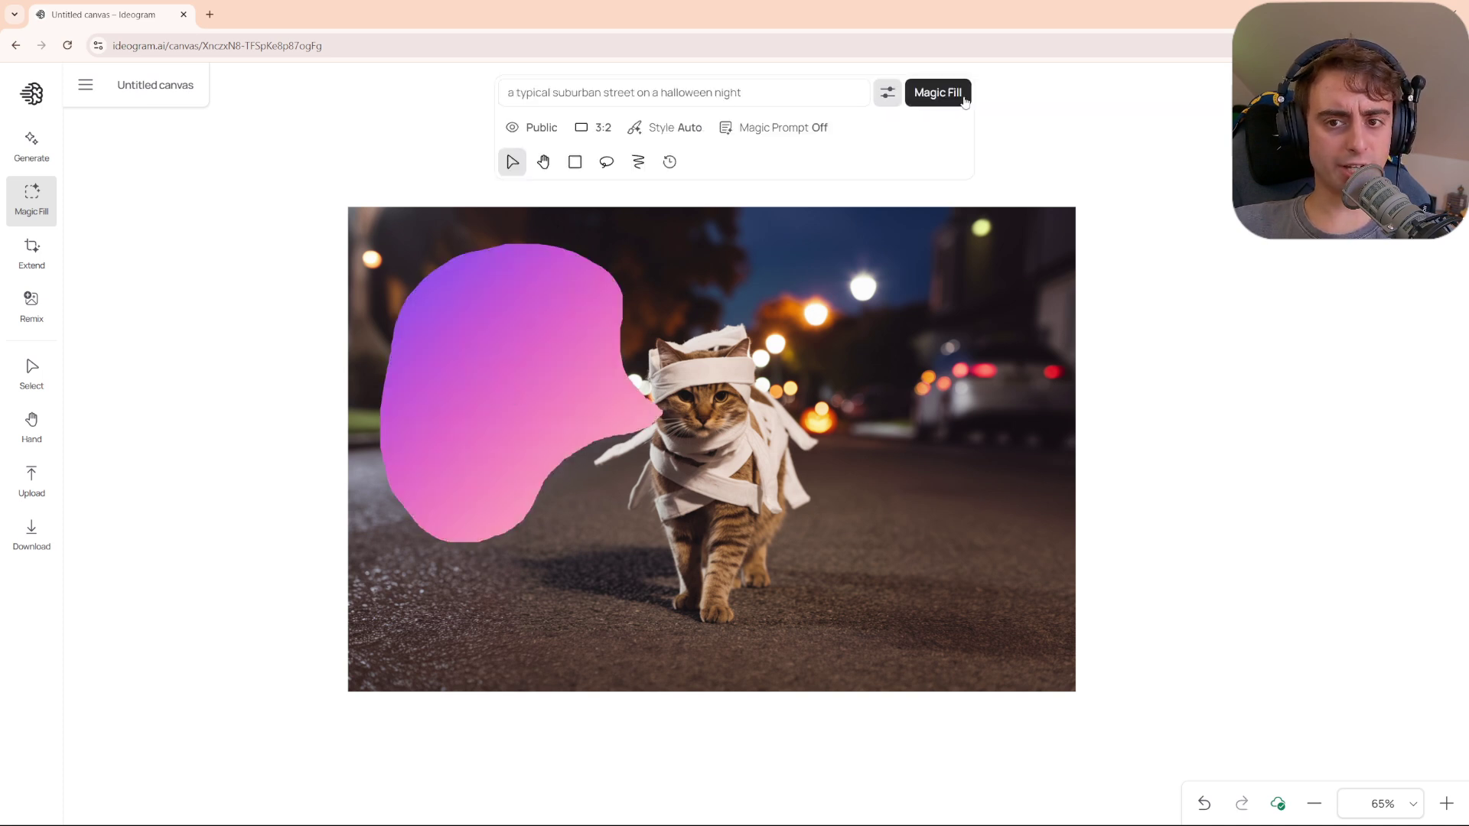
type("speec")
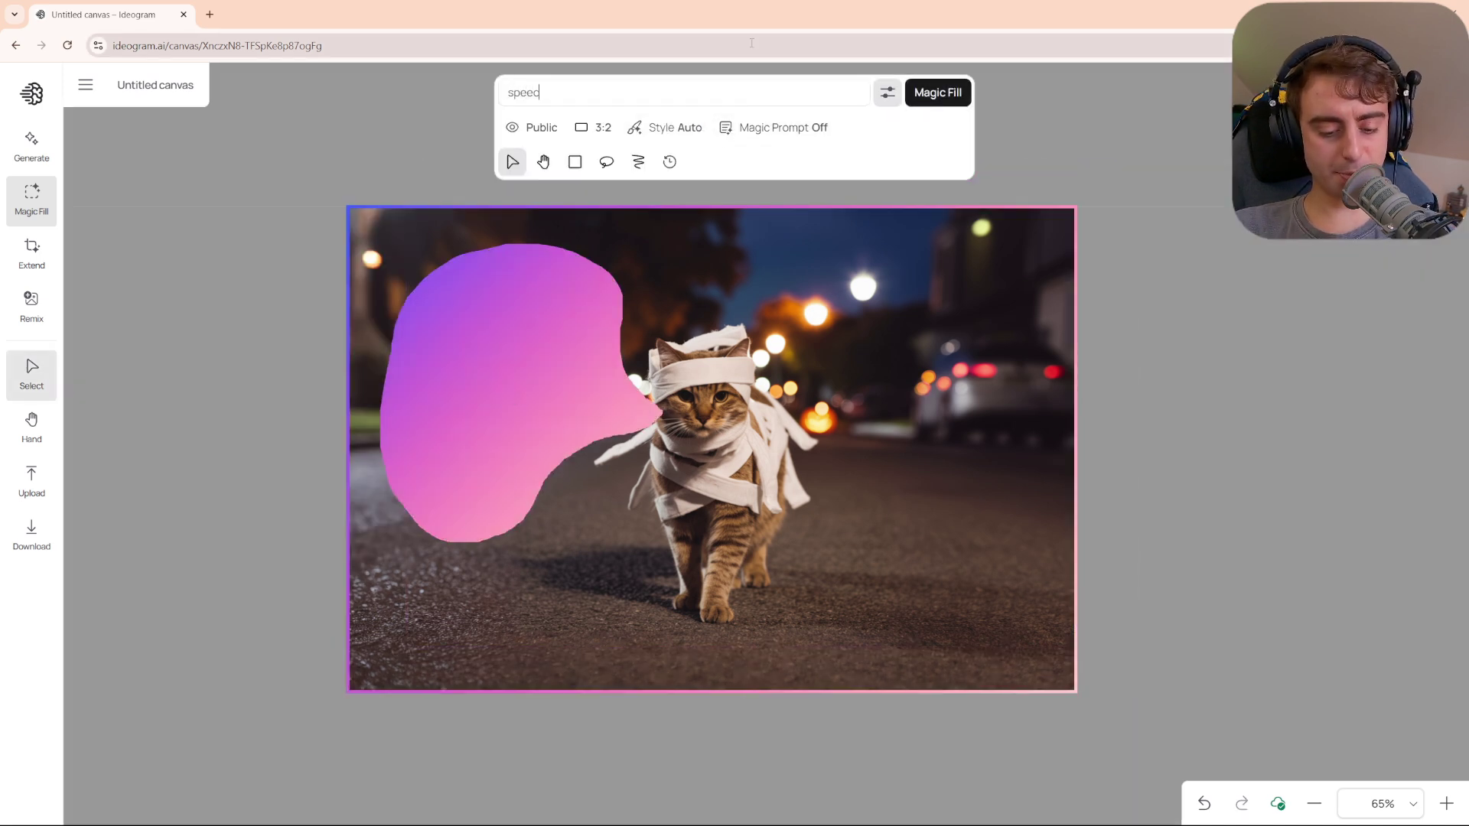
type("h bubble, speech")
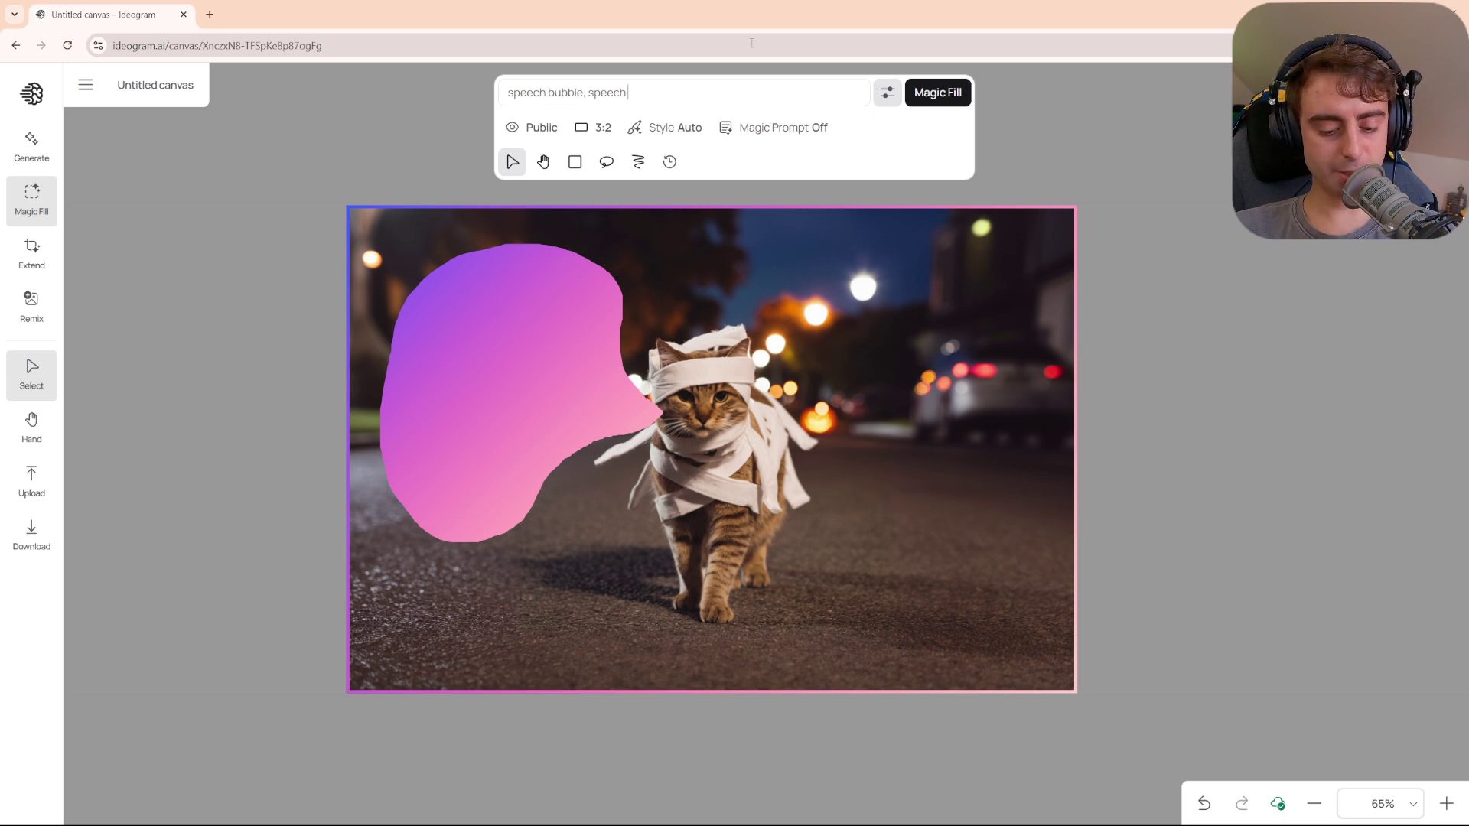
type(" text reads")
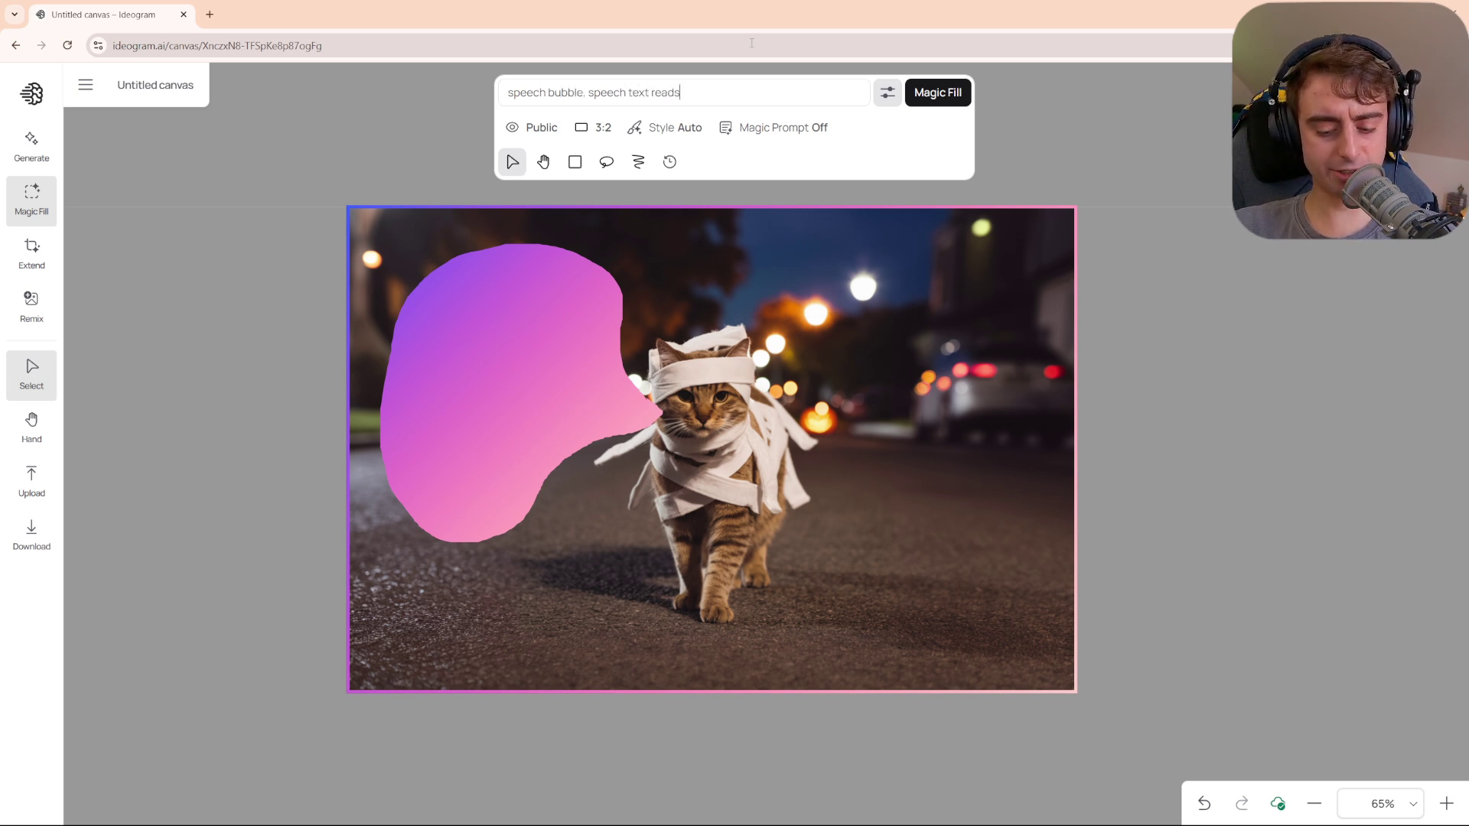
type(" \"dang, these people are giving away candy not cat treats")
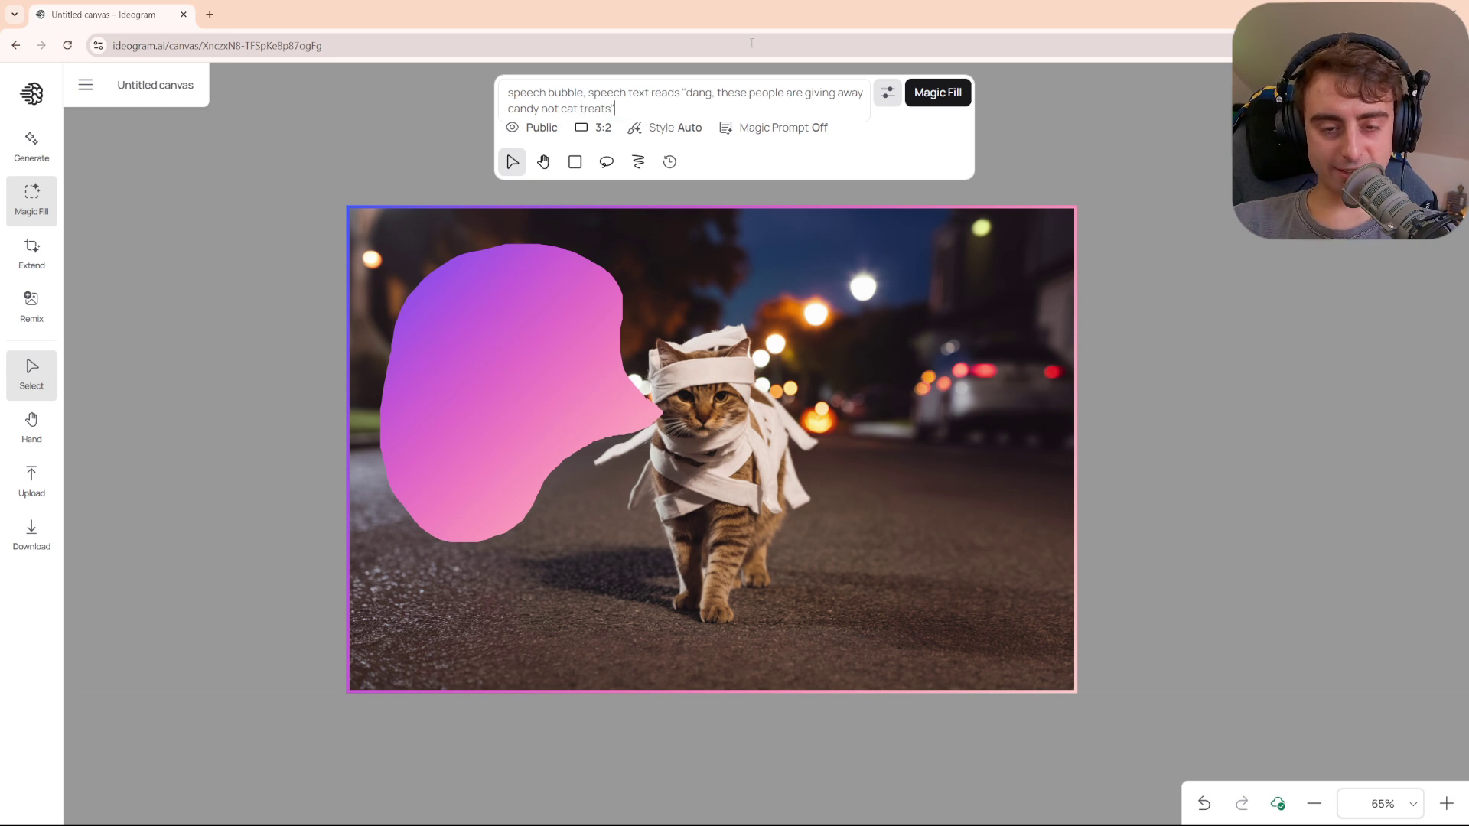
left_click_drag(687, 92, 720, 114)
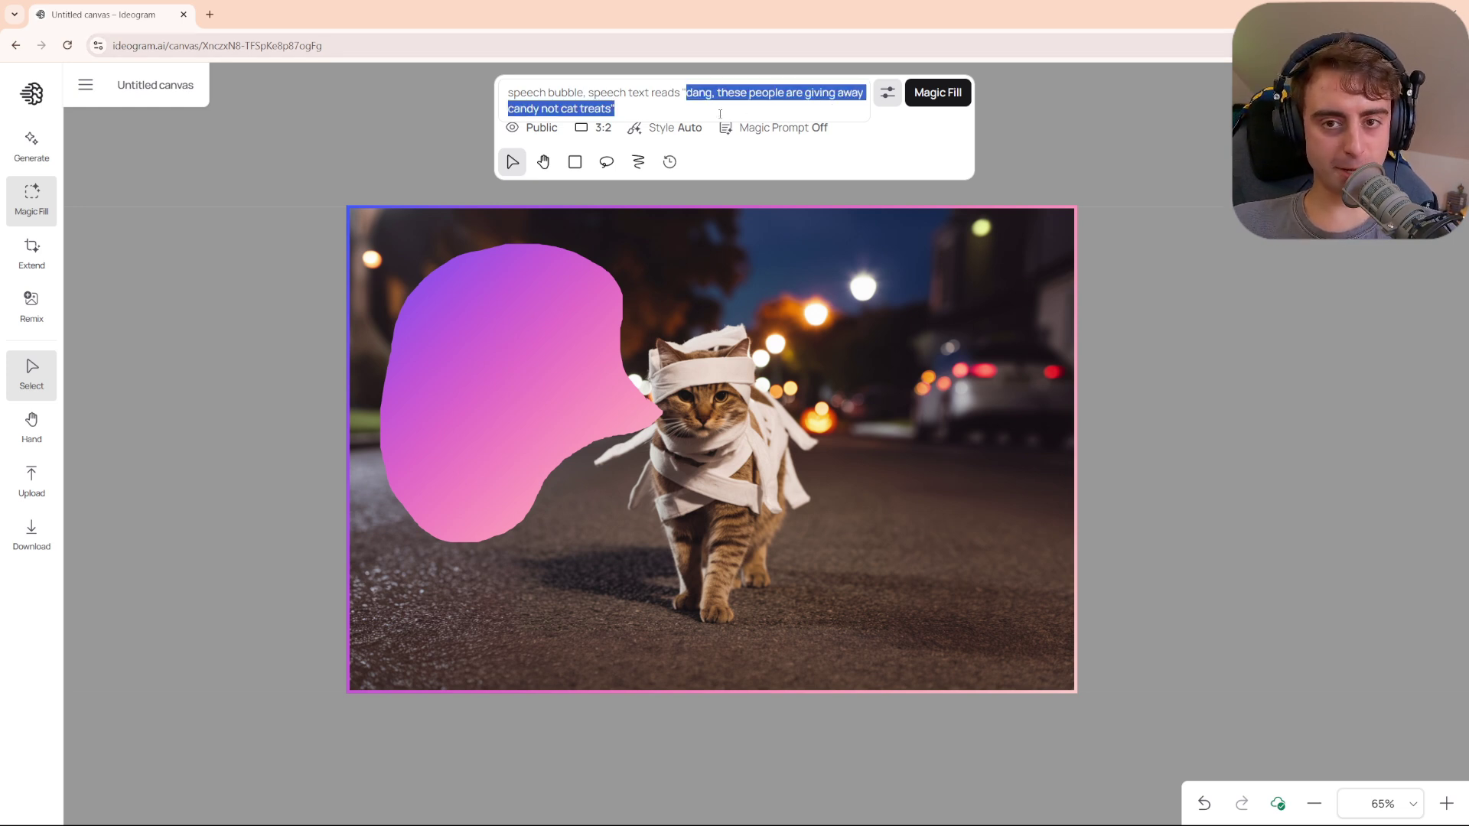
left_click(712, 113)
left_click(938, 92)
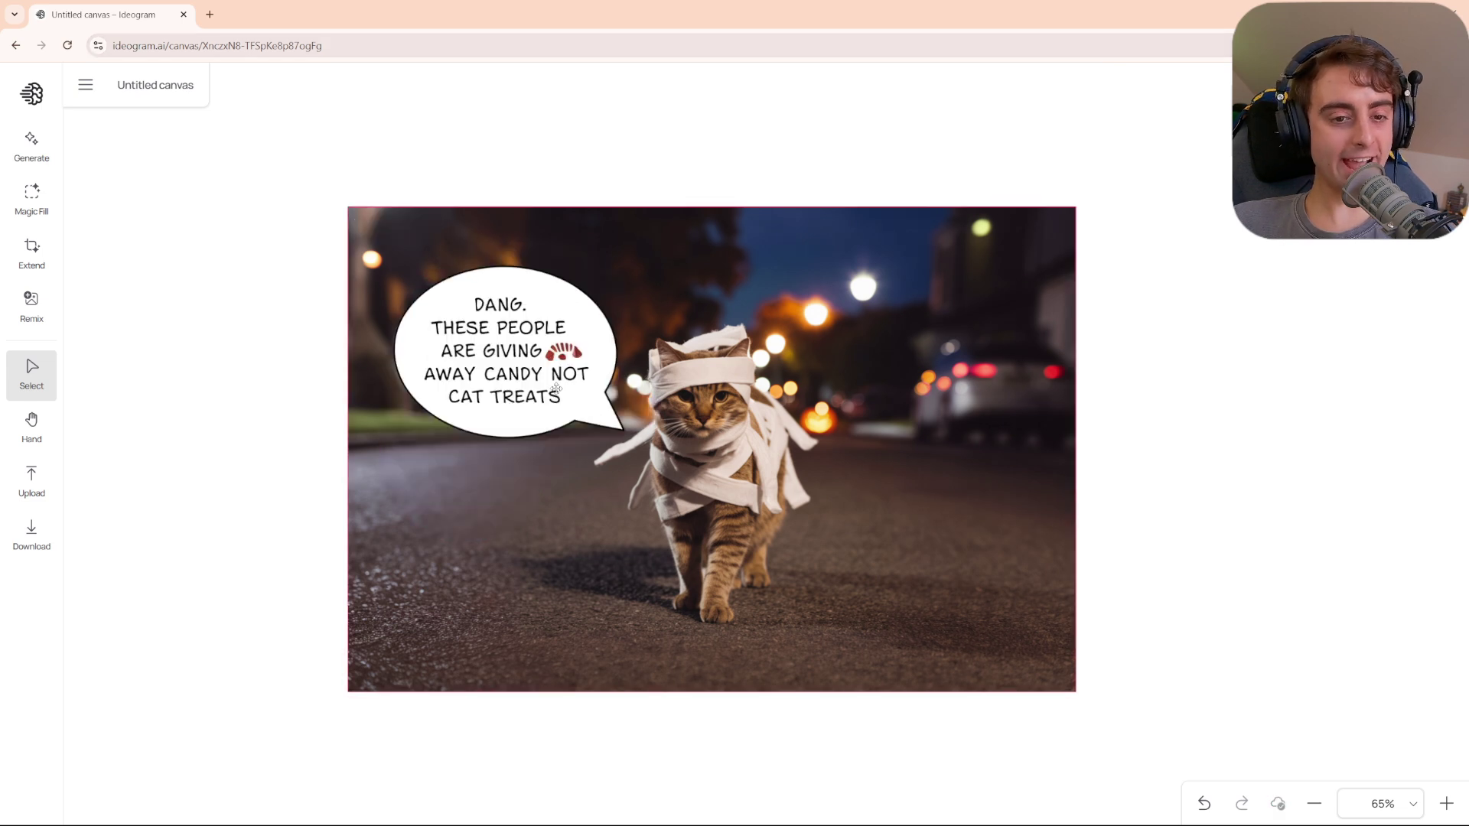
Pick the speech-bubble result with clean bold lettering, then deselect the image.
left_click(586, 388)
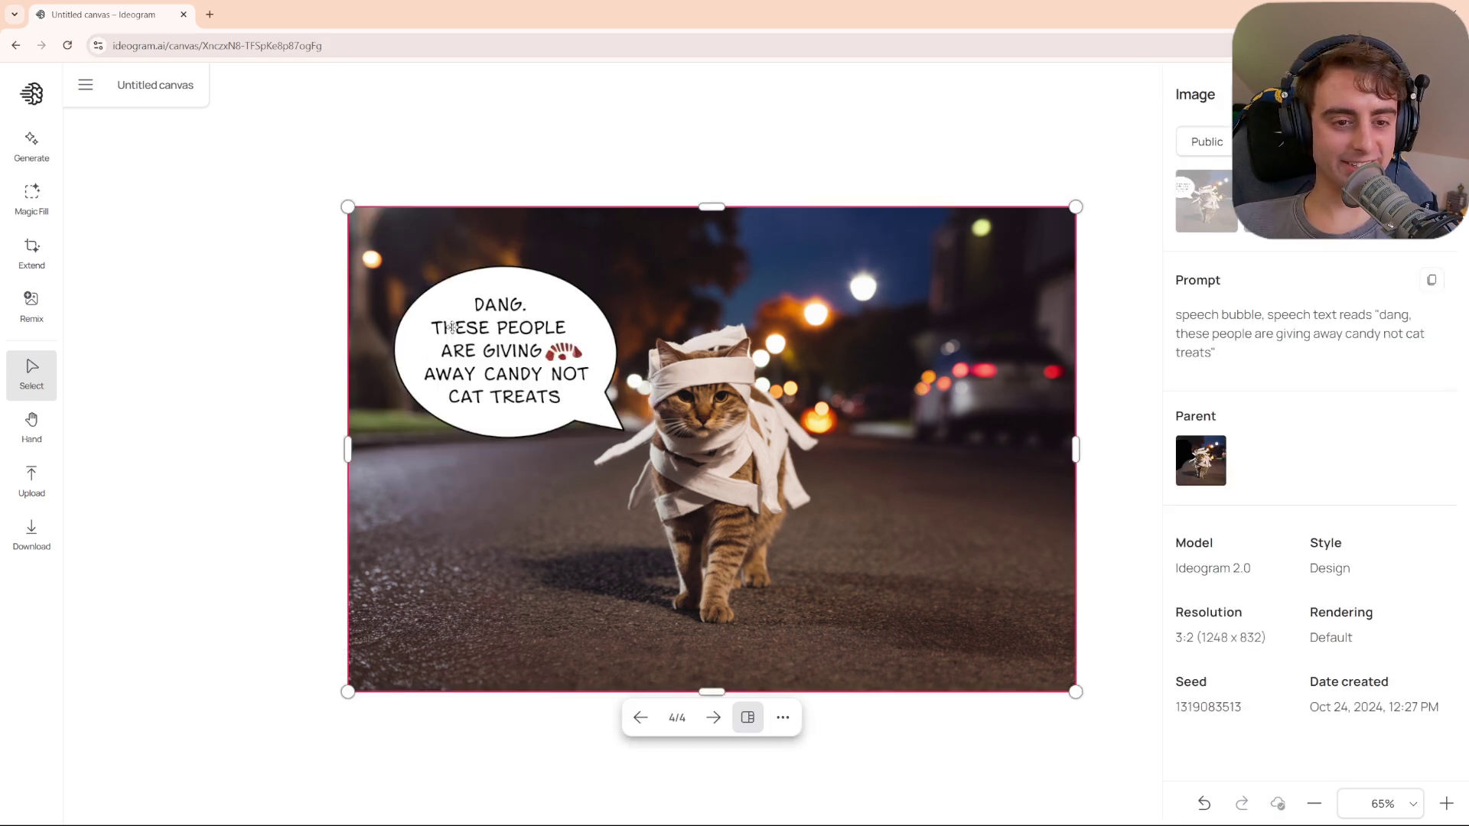
key("Left")
key("Left")
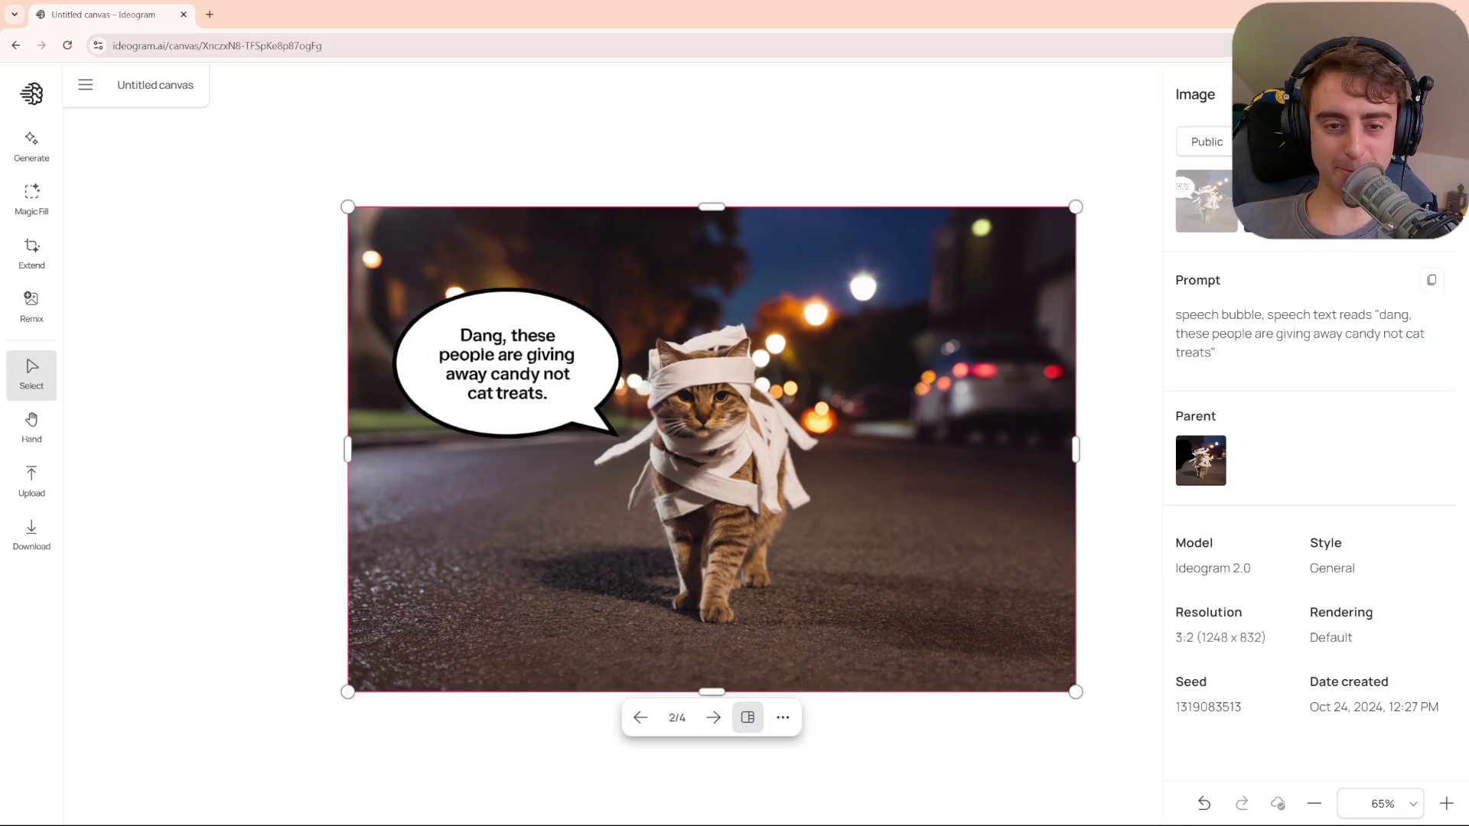
left_click(844, 159)
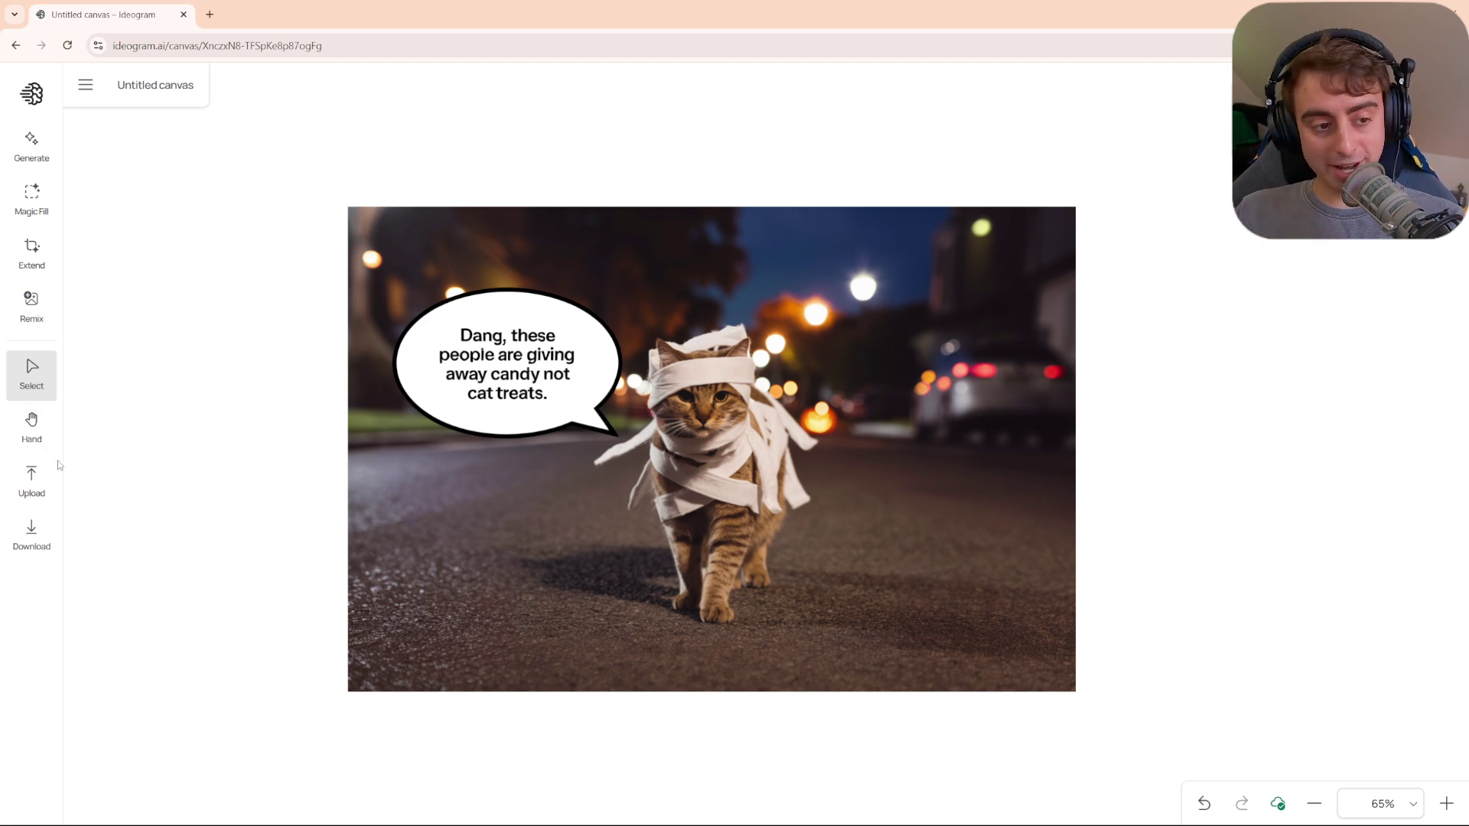
left_click(30, 300)
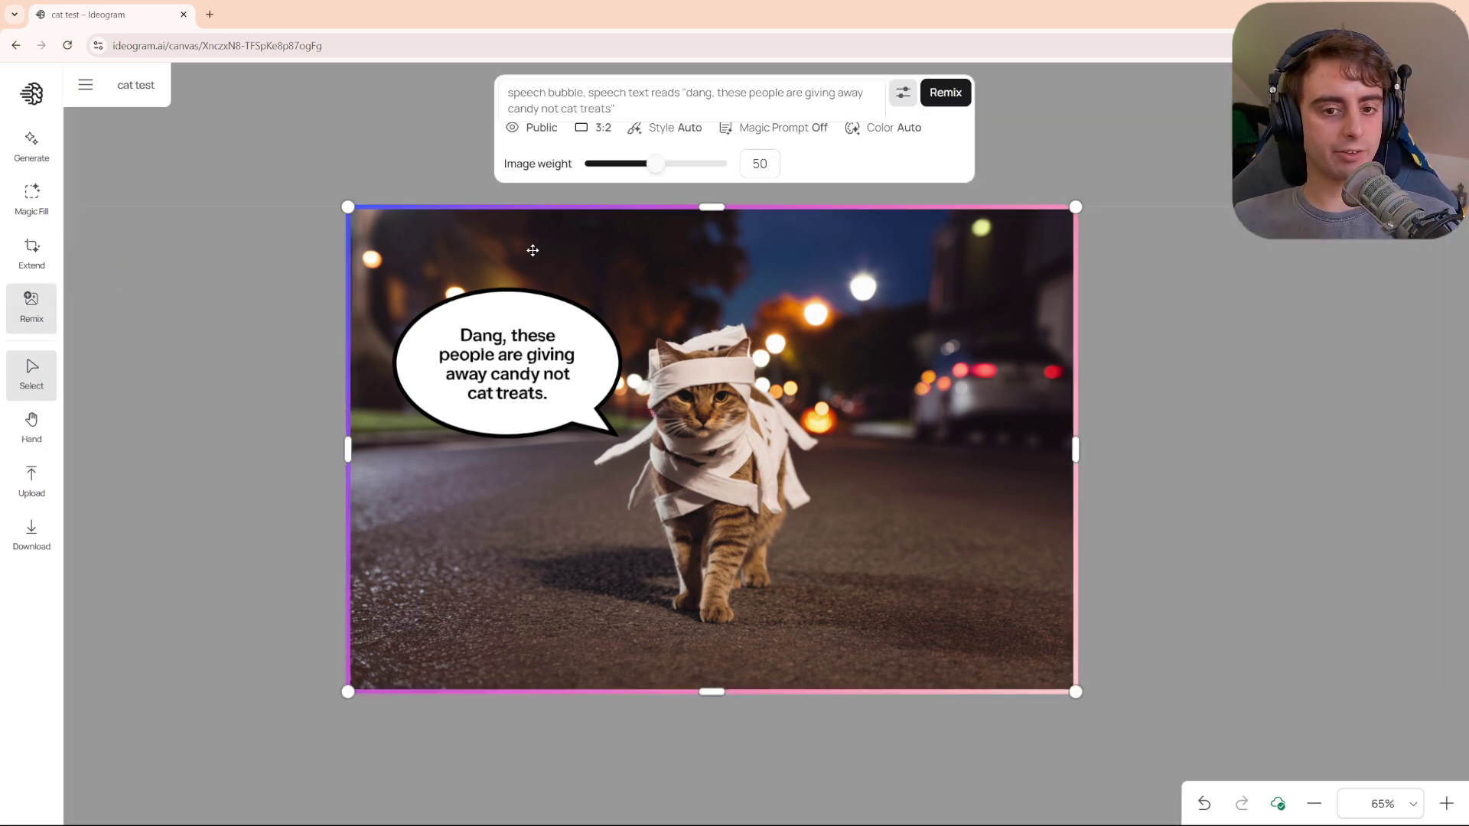
Open the other Untitled canvas and nudge its portrait photo slightly up and left.
left_click(85, 85)
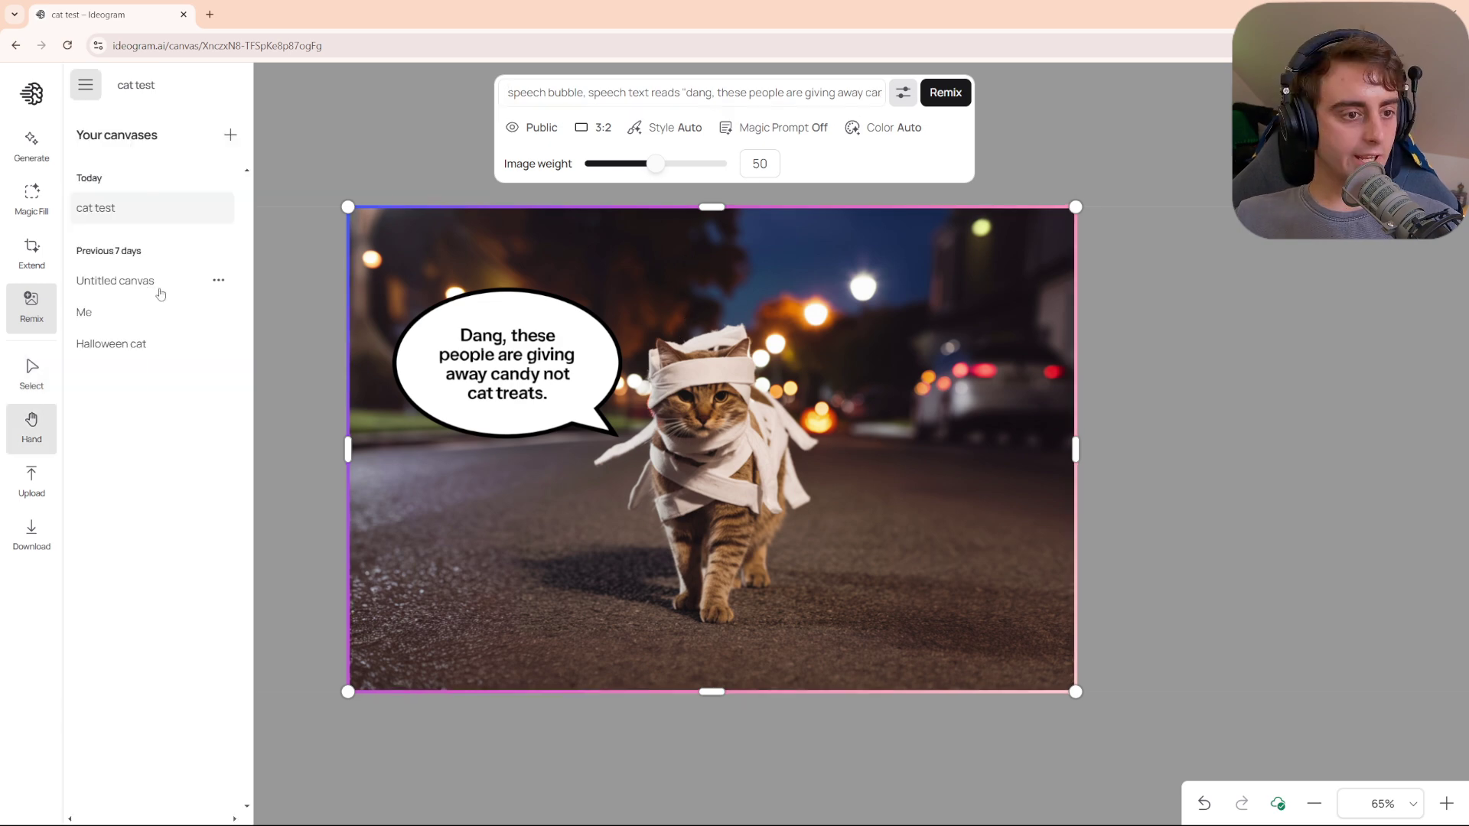
left_click(153, 282)
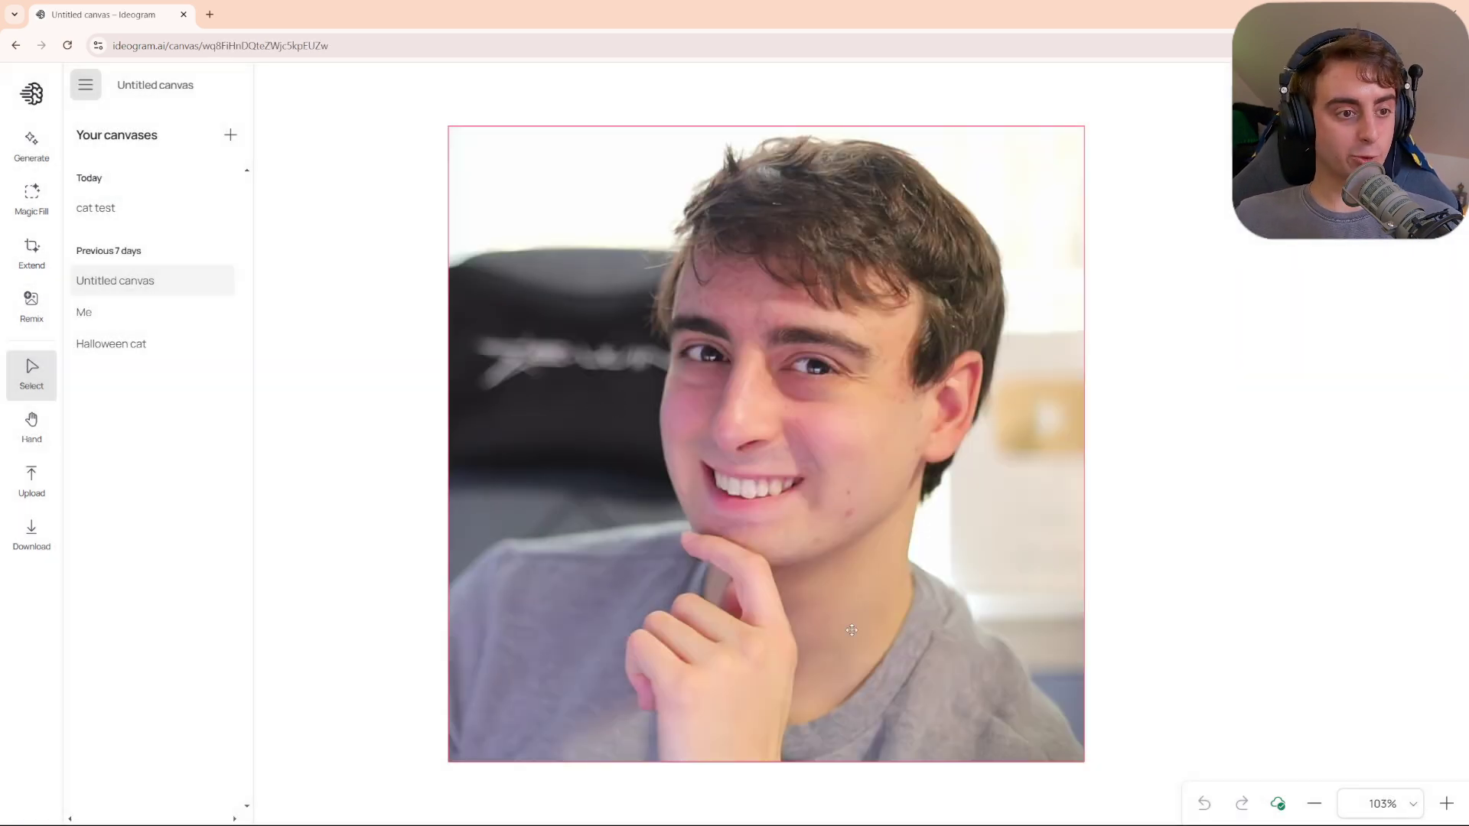
left_click(852, 630)
left_click_drag(747, 595, 764, 464)
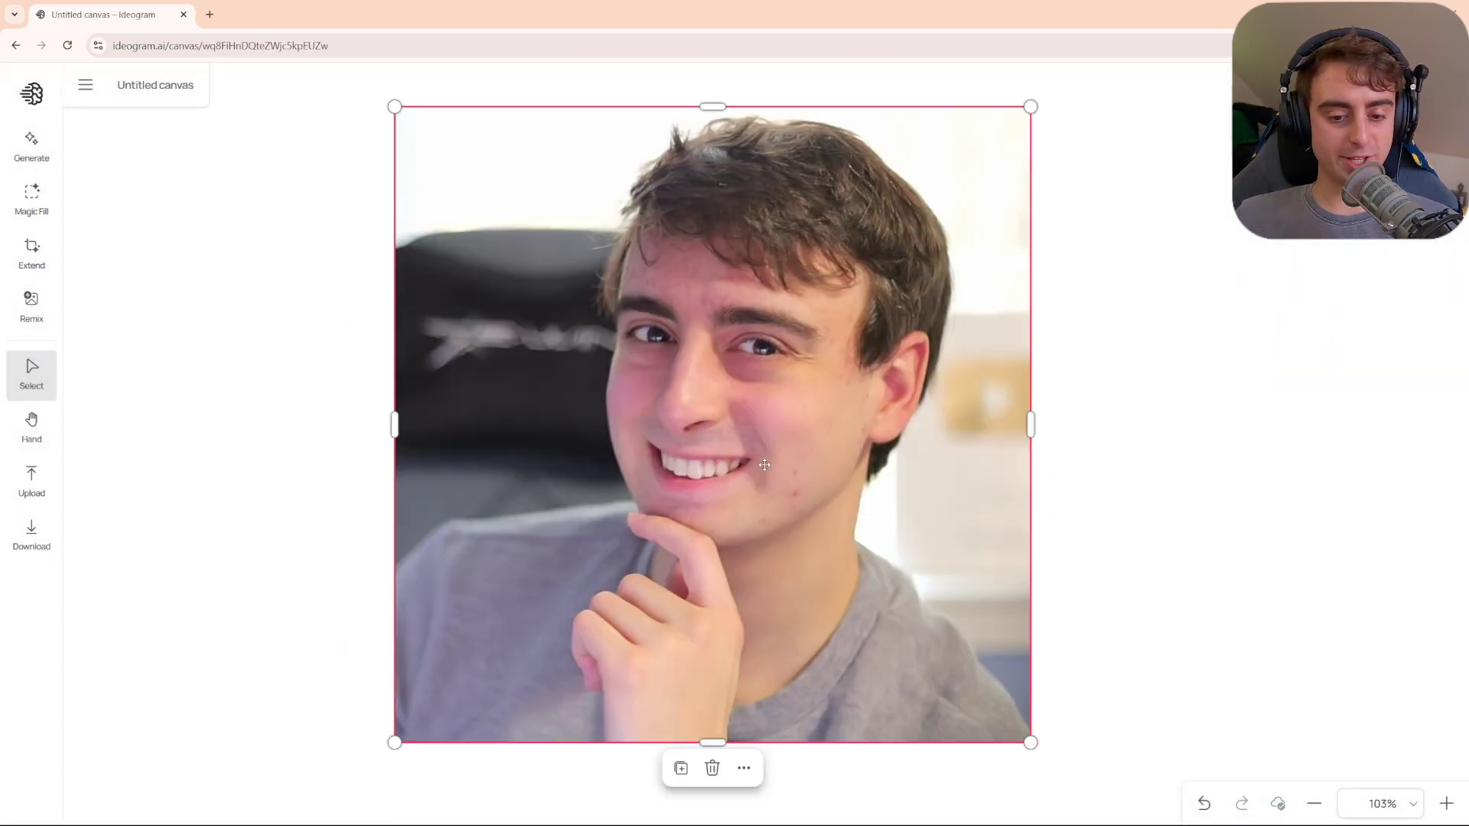
scroll(764, 464, "down", 5)
scroll(754, 459, "up", 4)
scroll(734, 451, "down", 4)
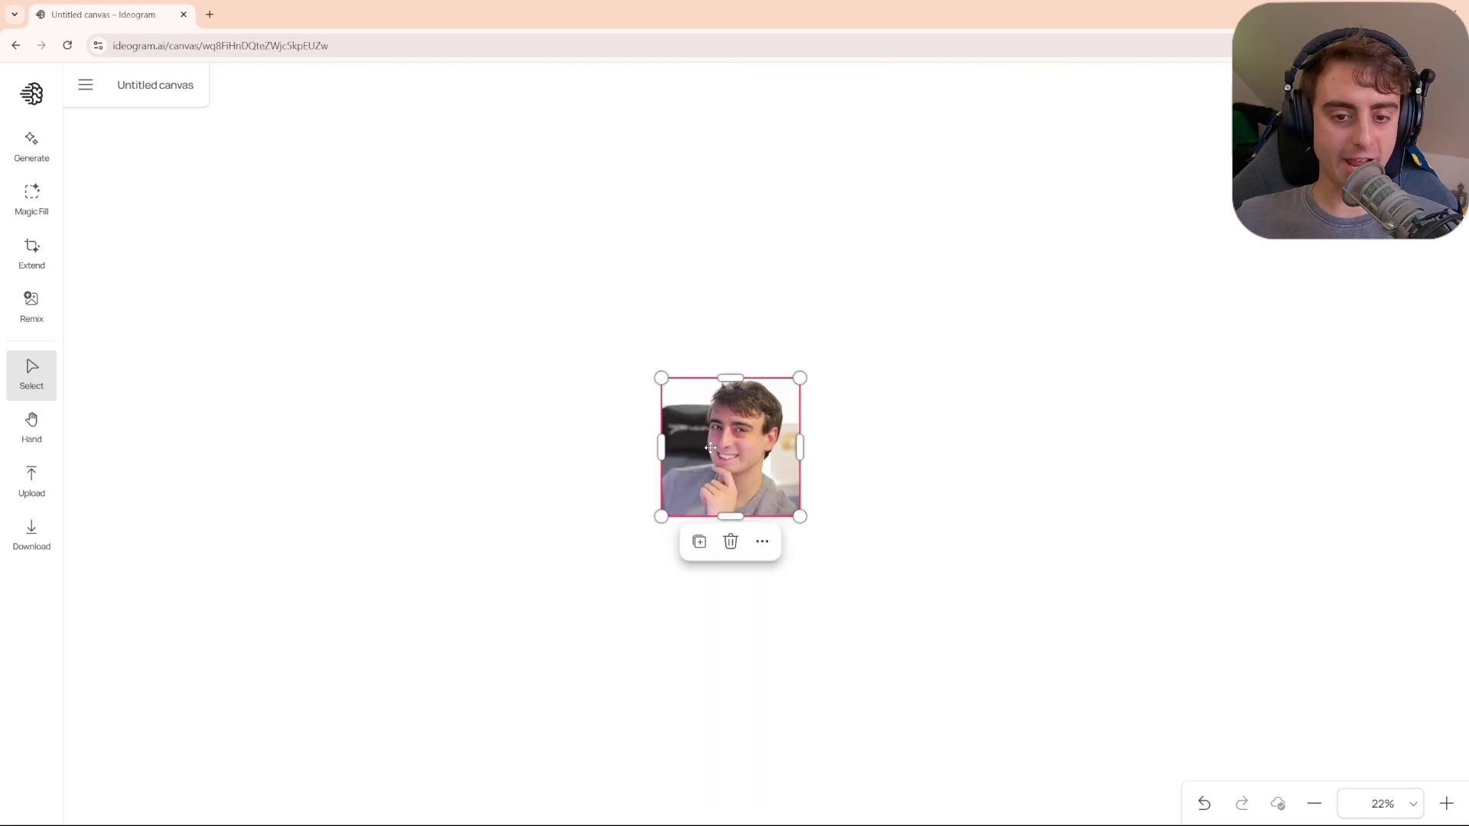
scroll(719, 448, "up", 2)
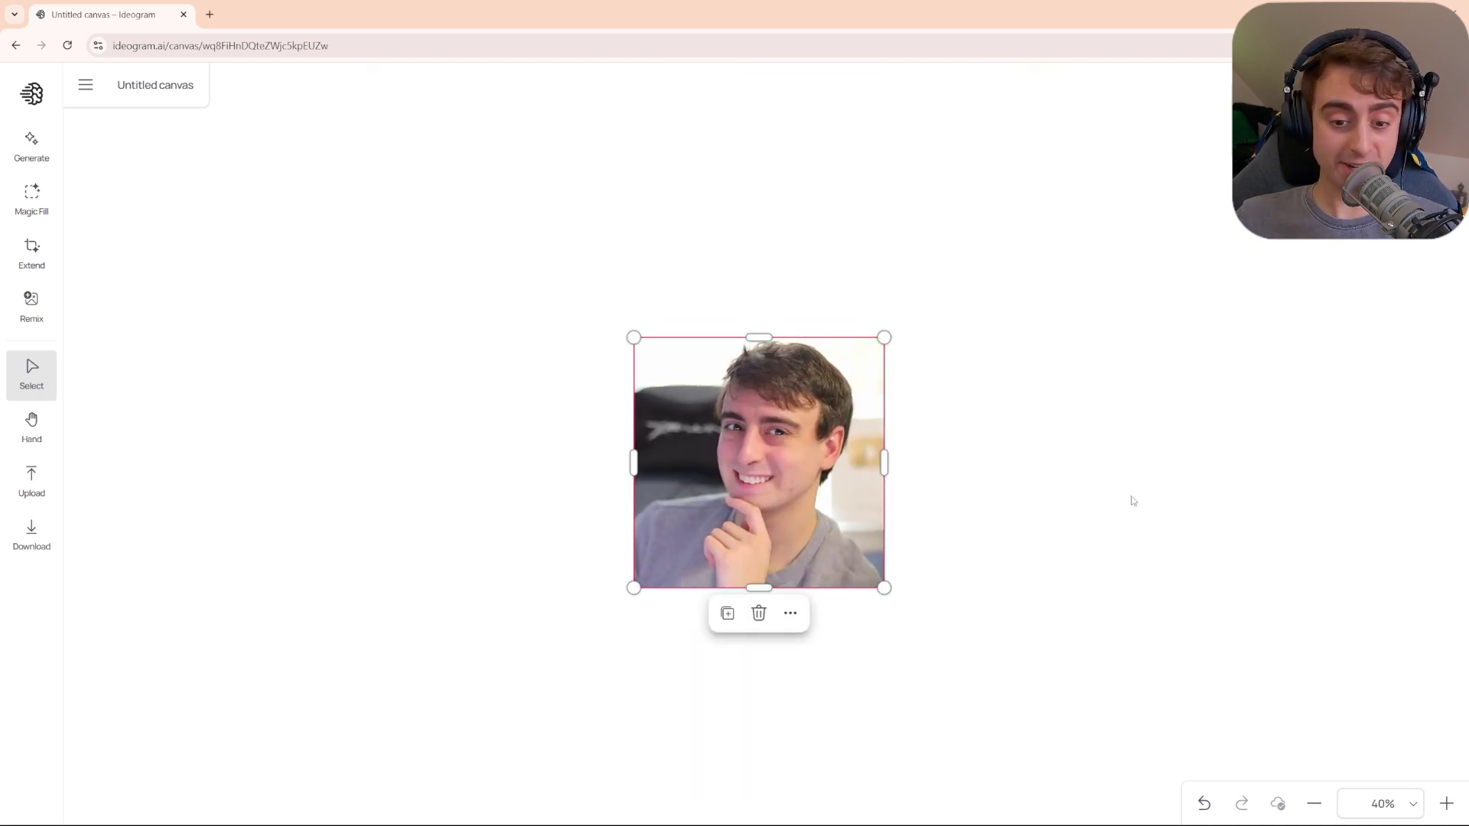
left_click(47, 263)
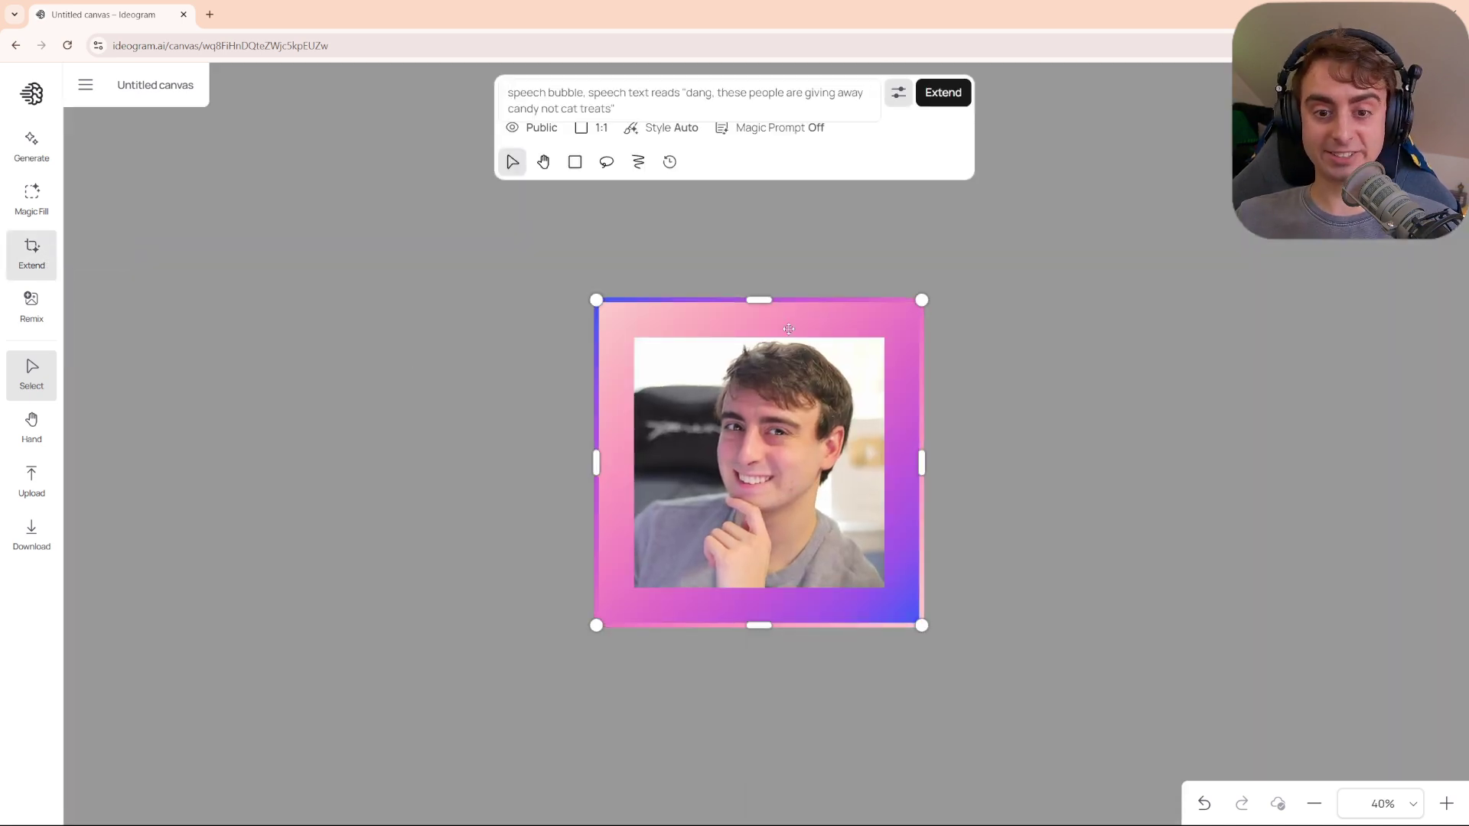
Extend the portrait below the chin with the prompt 'extremely muscular torso of a man'.
left_click_drag(788, 329, 752, 666)
key("ctrl+a")
type("extre")
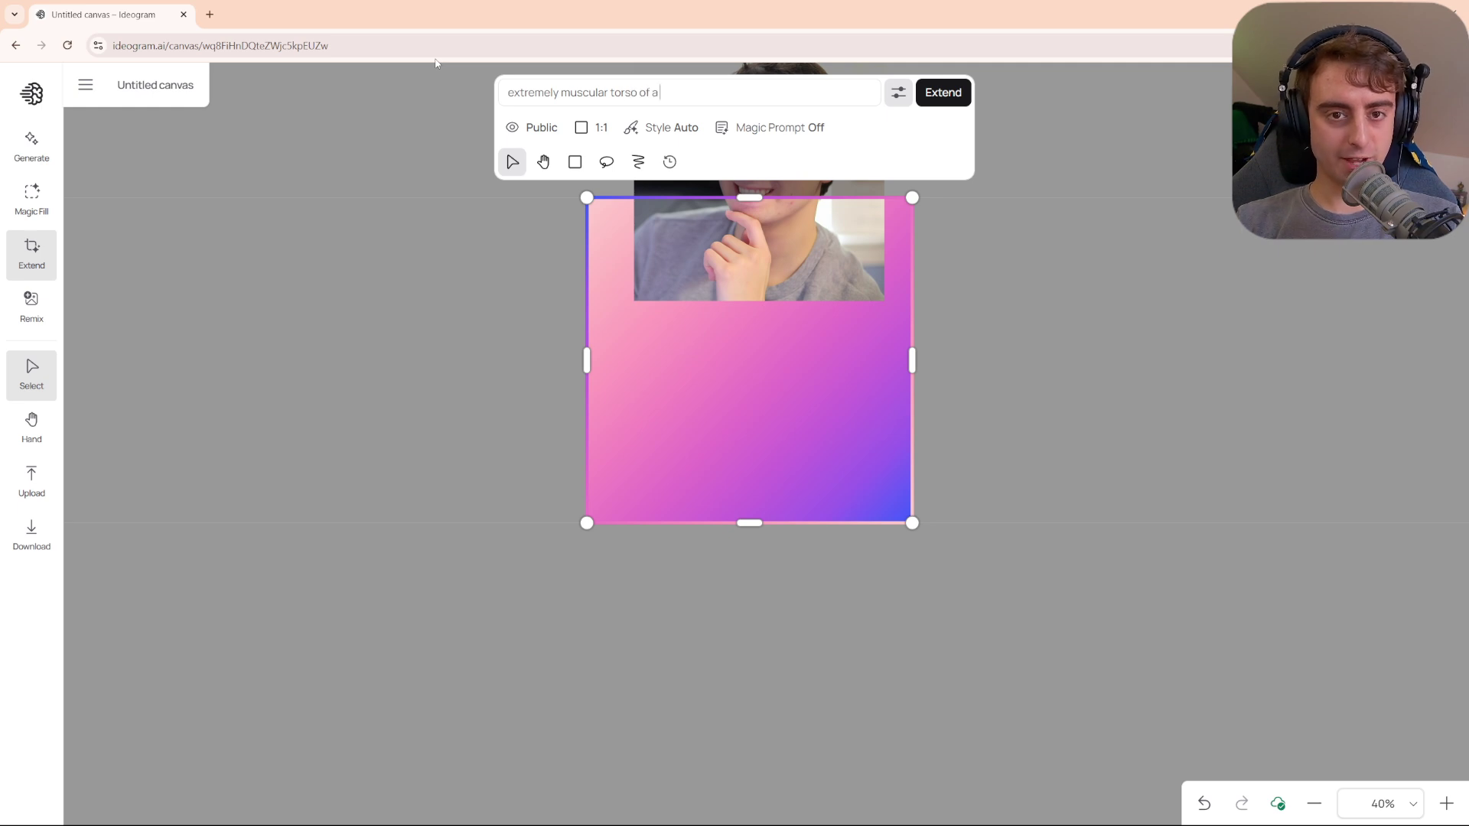
key("Return")
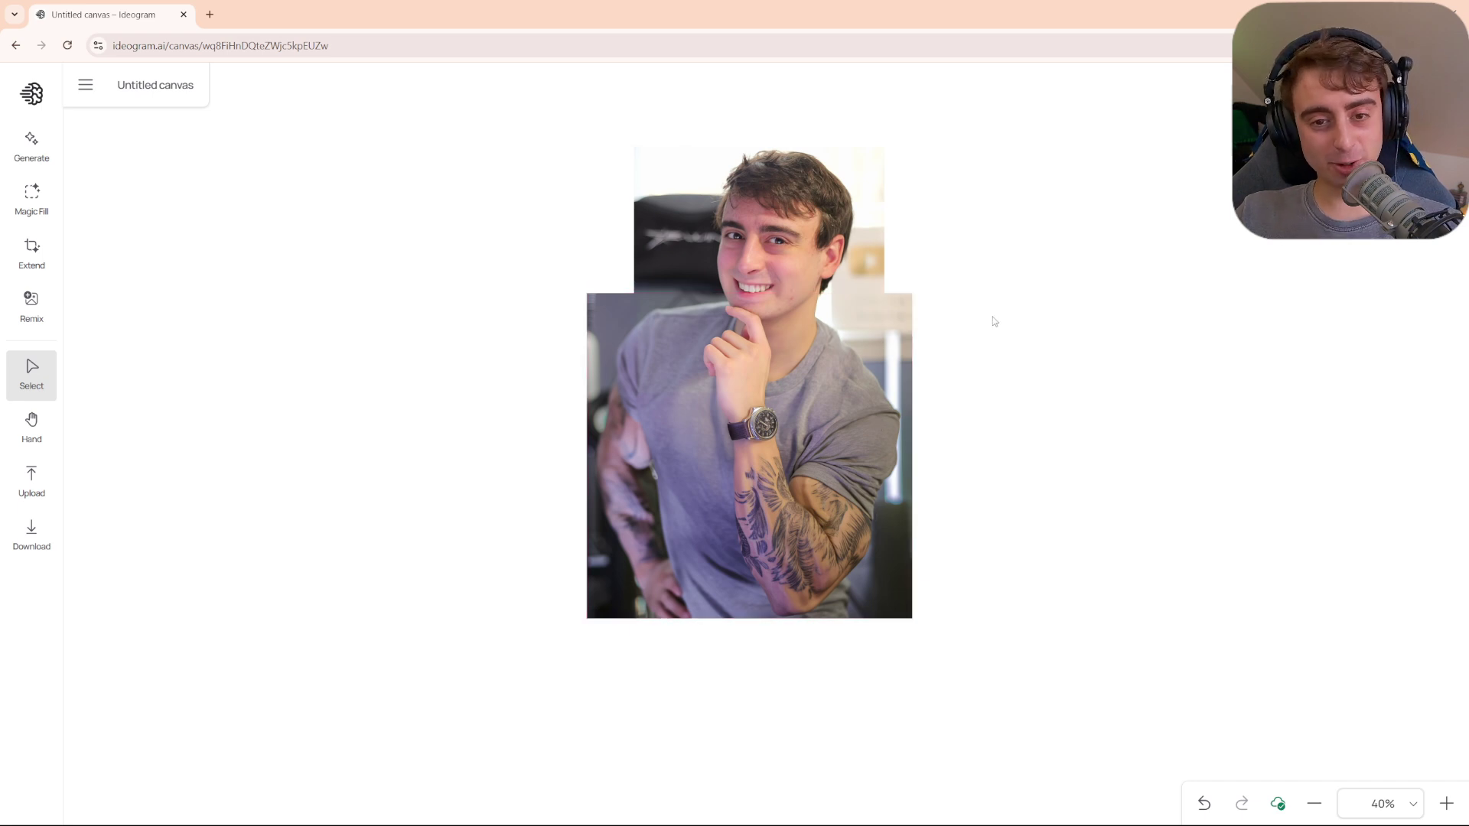
key("h")
left_click_drag(954, 275, 1073, 202)
key("v")
scroll(918, 360, "up", 3)
left_click_drag(1116, 327, 1073, 269)
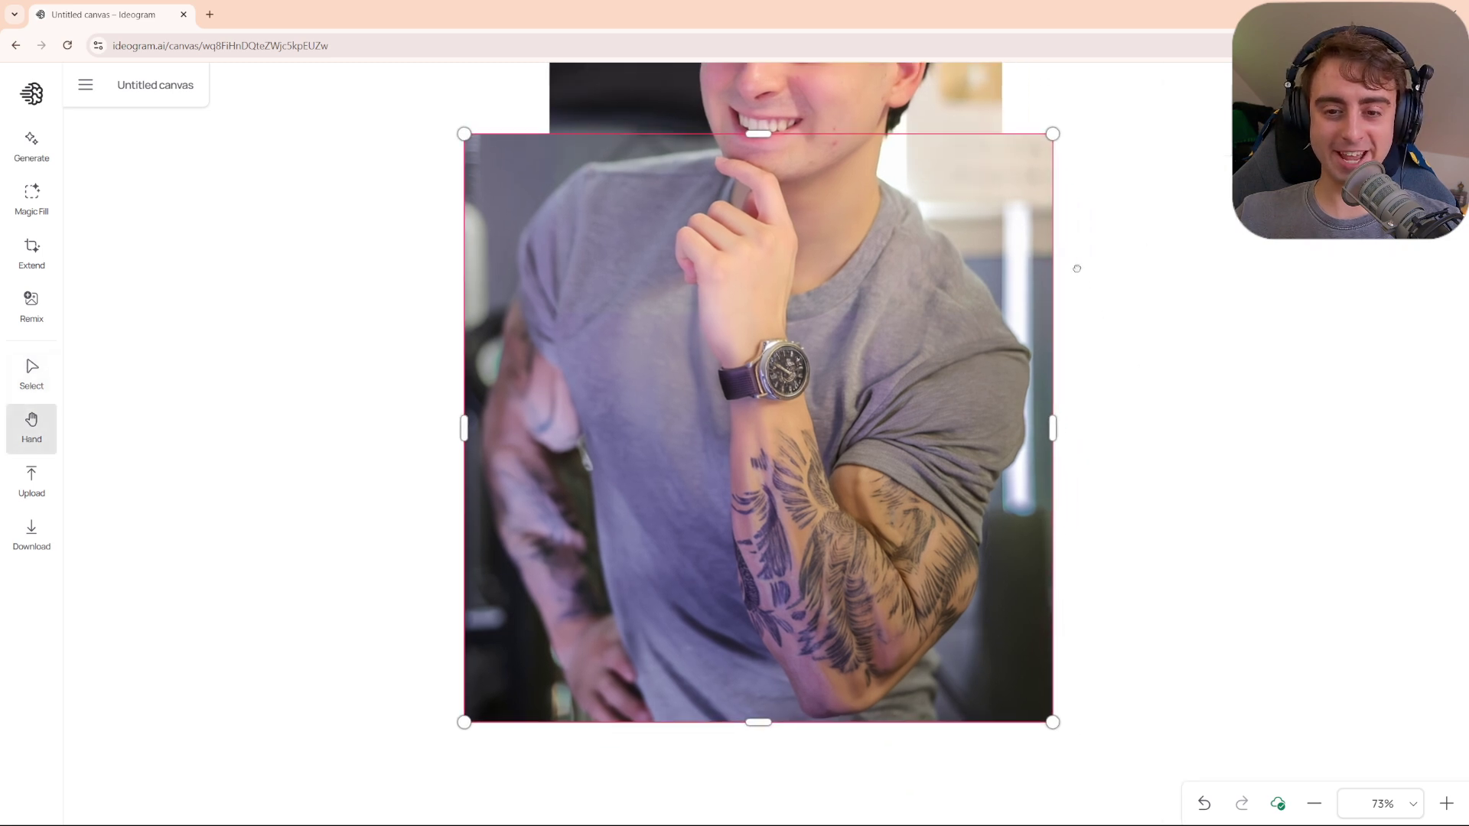
left_click(760, 749)
left_click(762, 749)
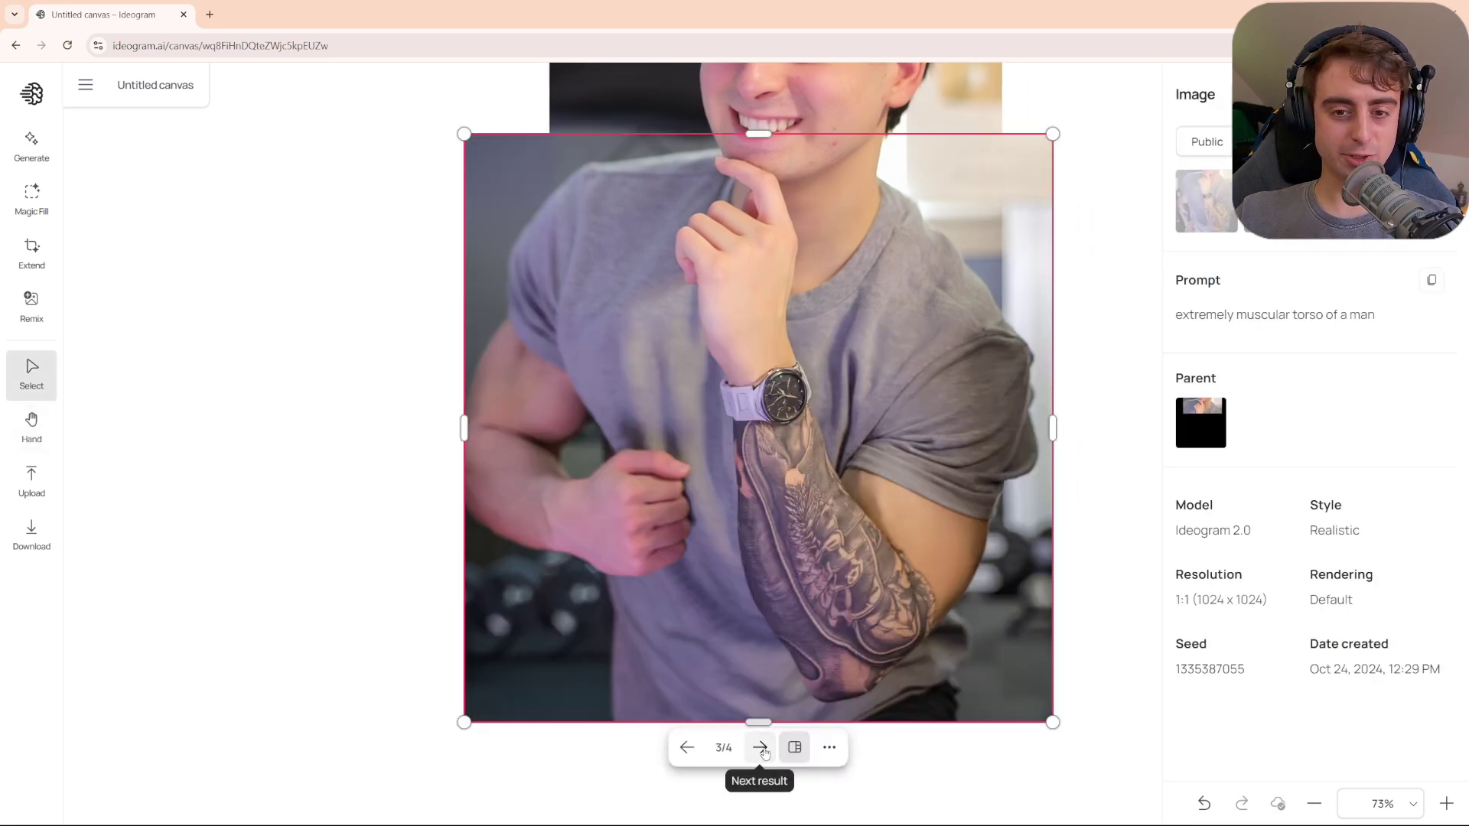
left_click(762, 750)
left_click(762, 750)
scroll(762, 689, "up", 3)
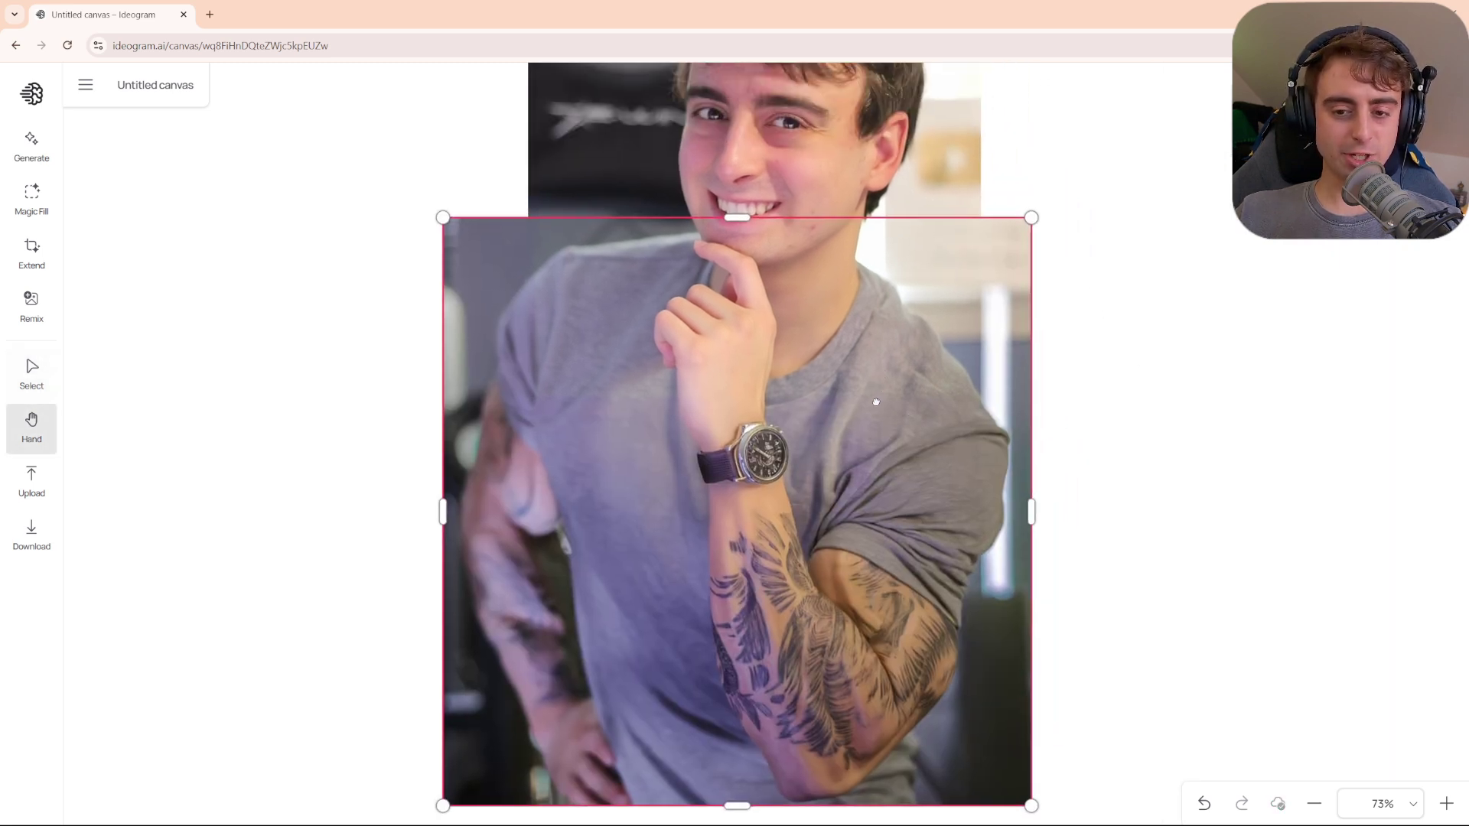
scroll(1039, 399, "down", 5)
scroll(1040, 399, "up", 5)
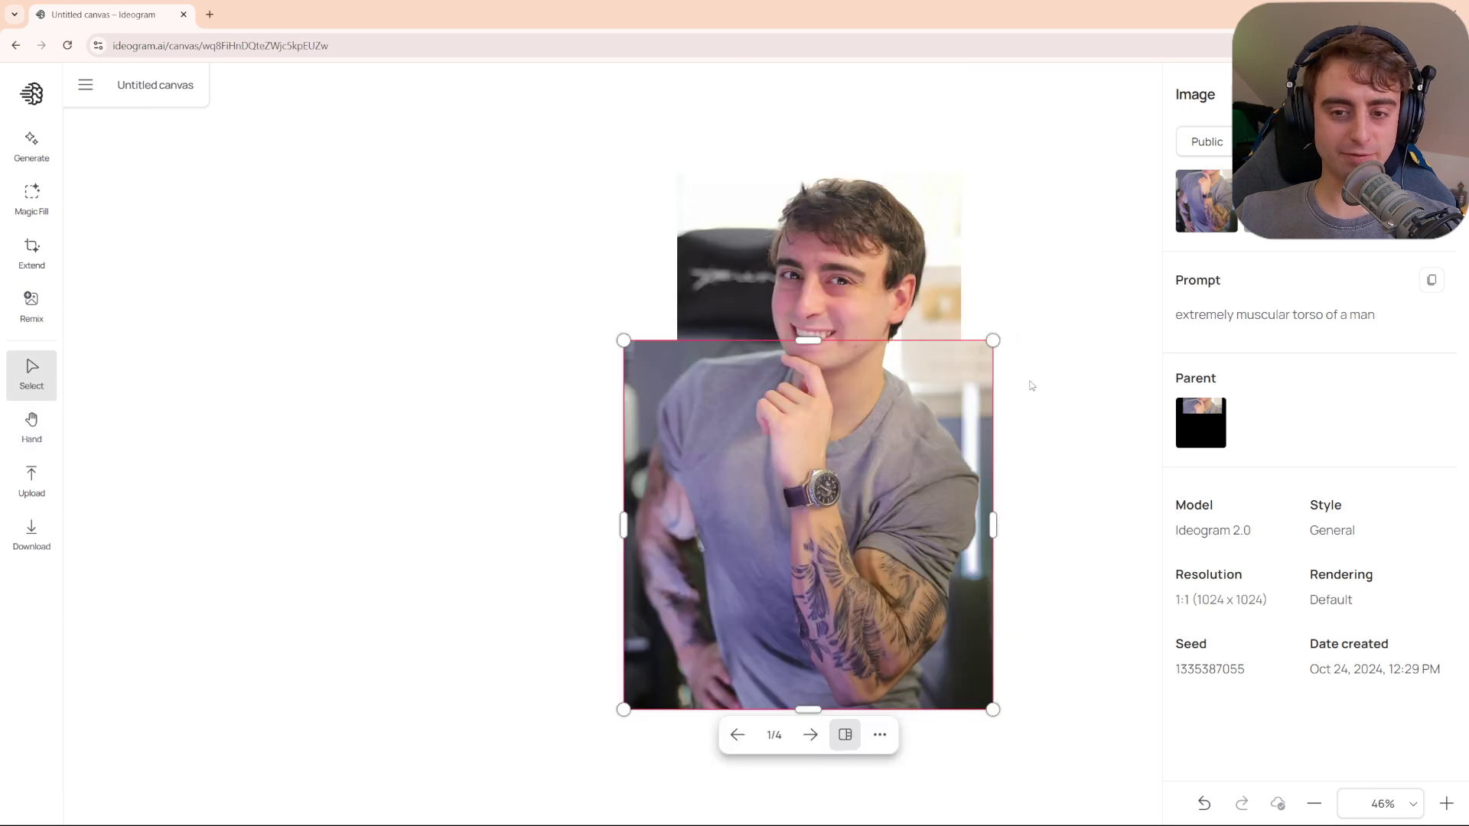
left_click(1033, 389)
left_click_drag(1038, 396, 950, 392)
scroll(819, 323, "down", 2)
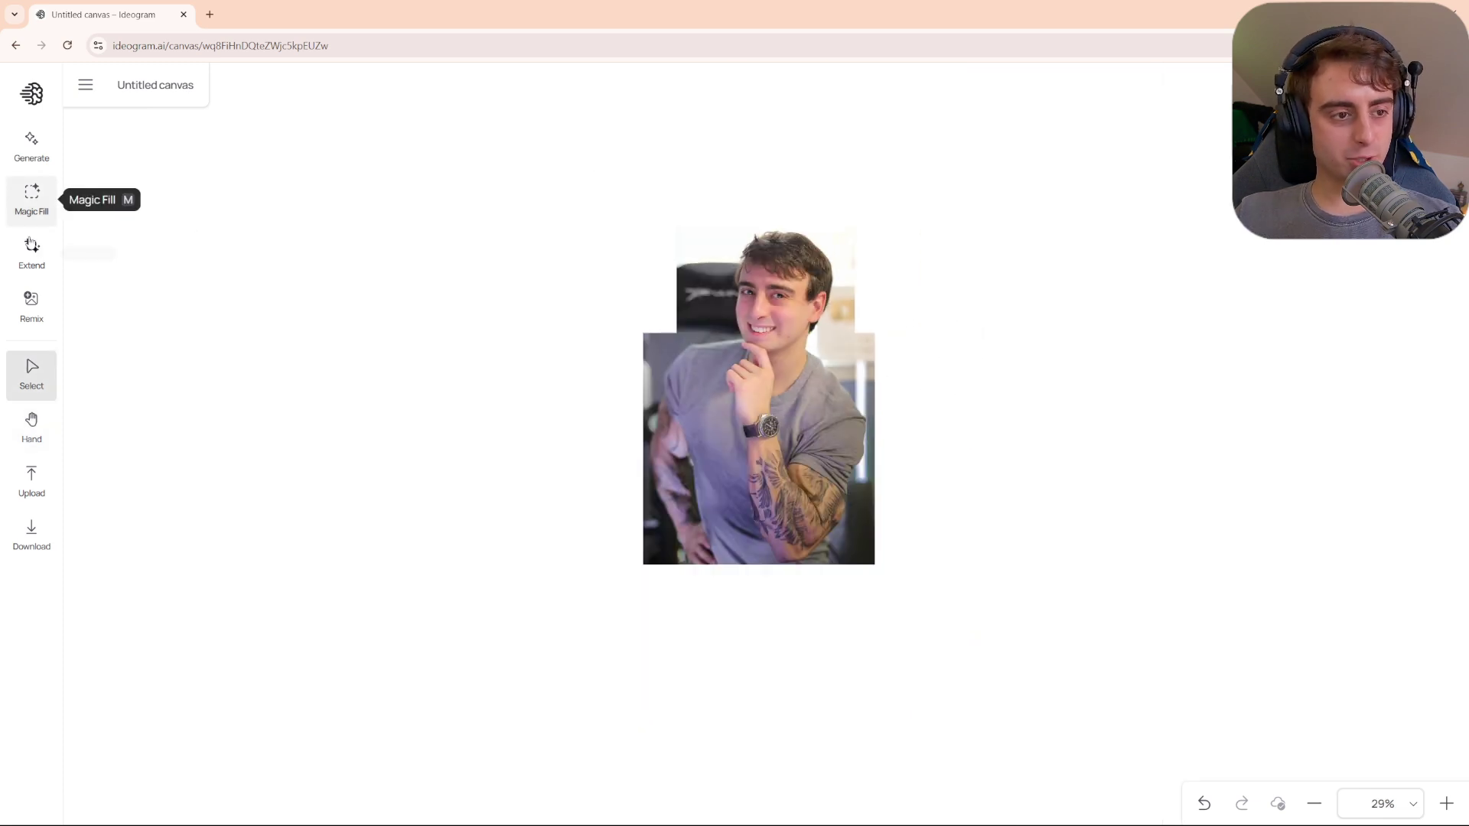
Extend the portrait into a centred 16:10 frame using the prompt 'background'.
left_click(31, 251)
left_click_drag(813, 422, 845, 351)
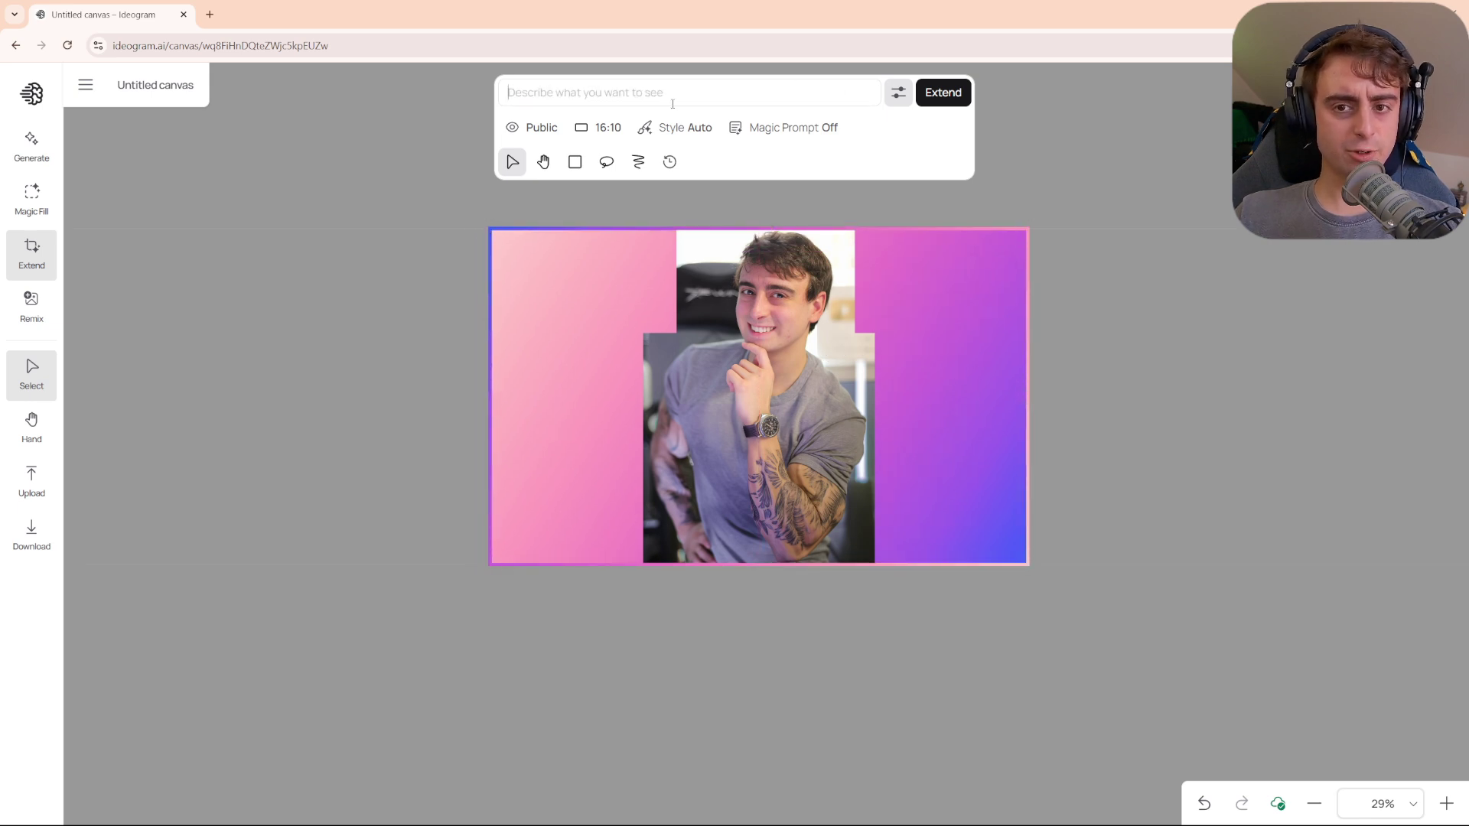
left_click(952, 97)
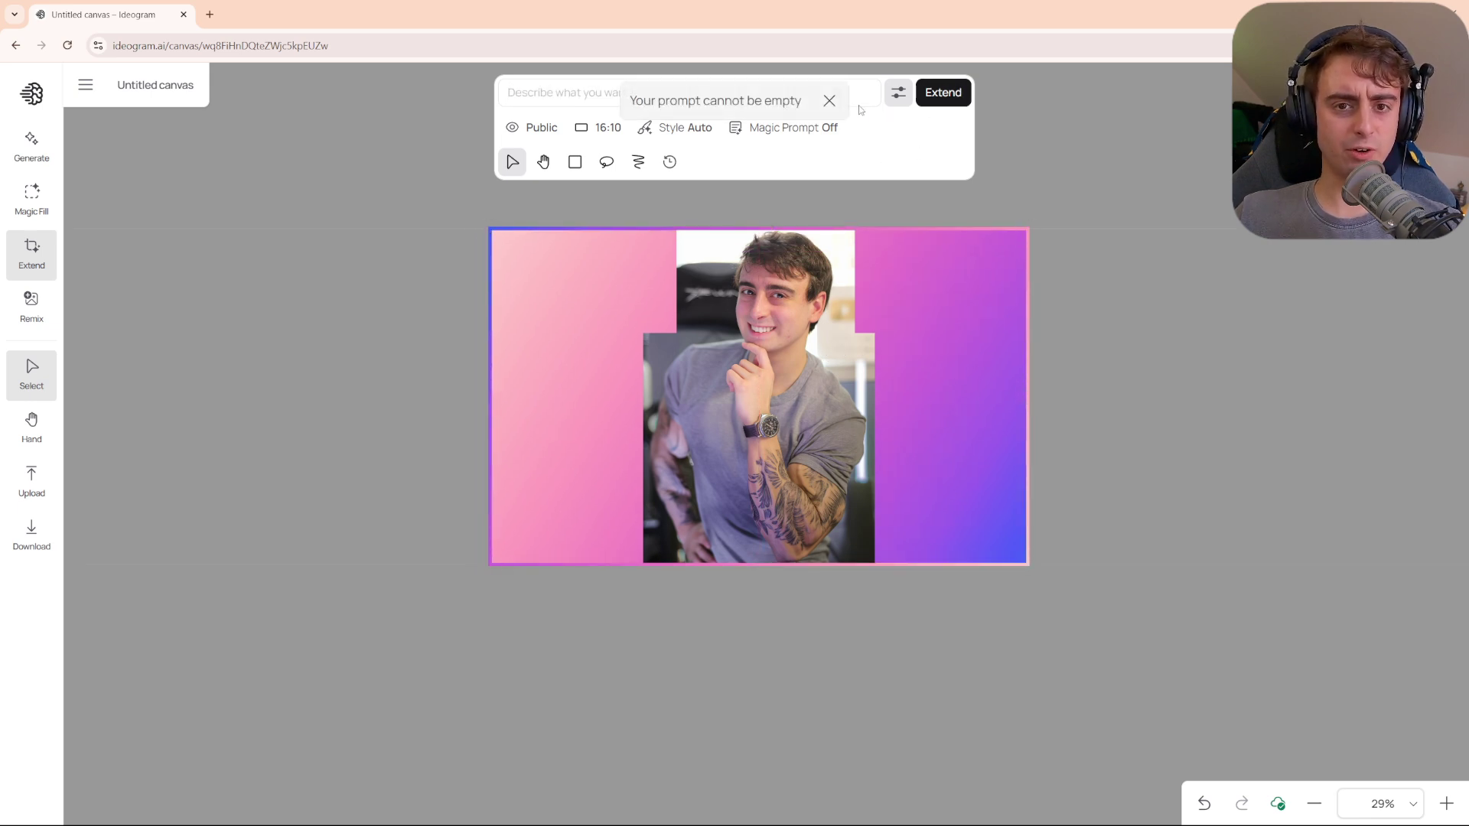
left_click(830, 102)
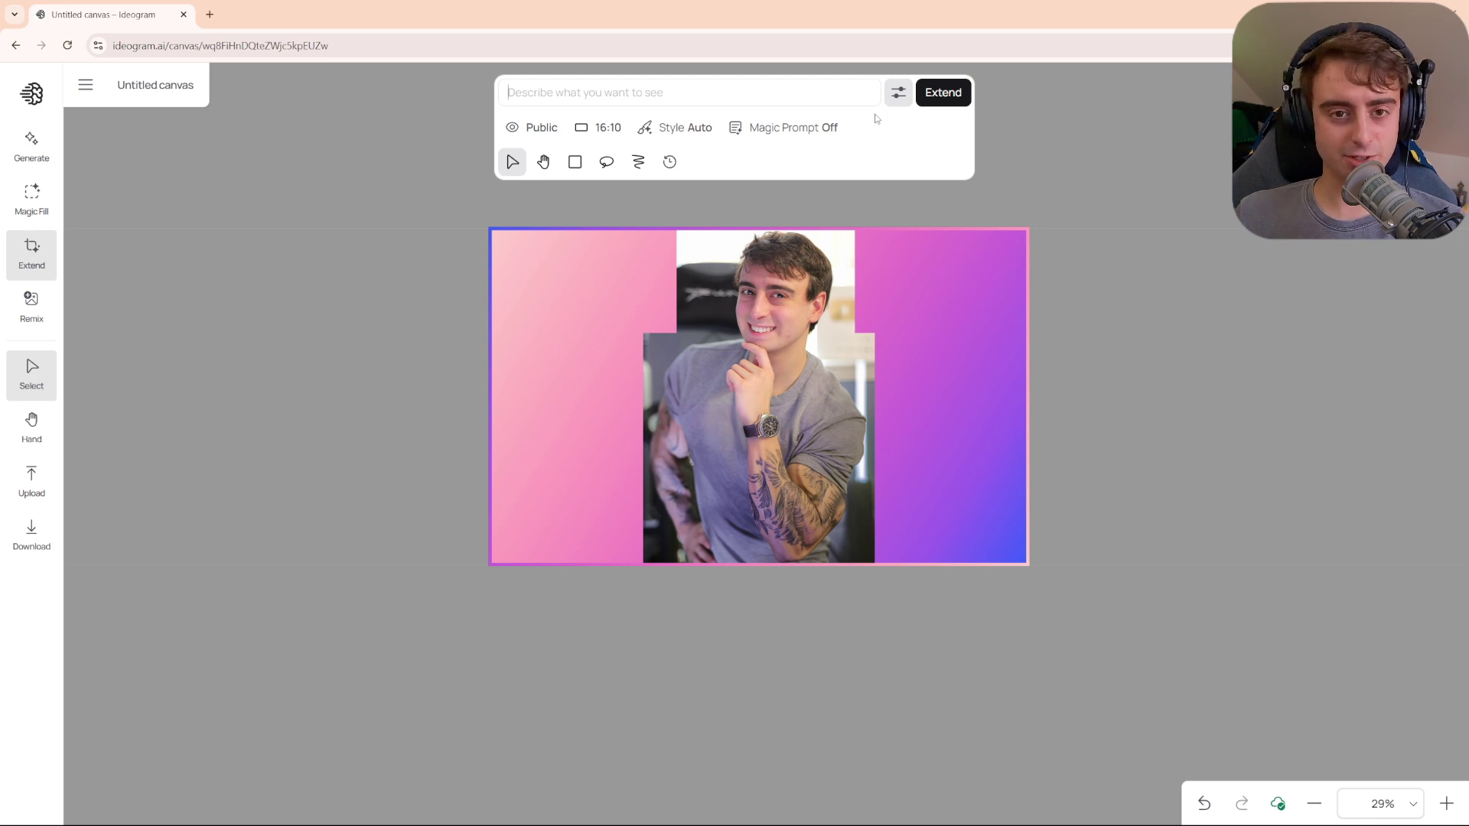
type("background")
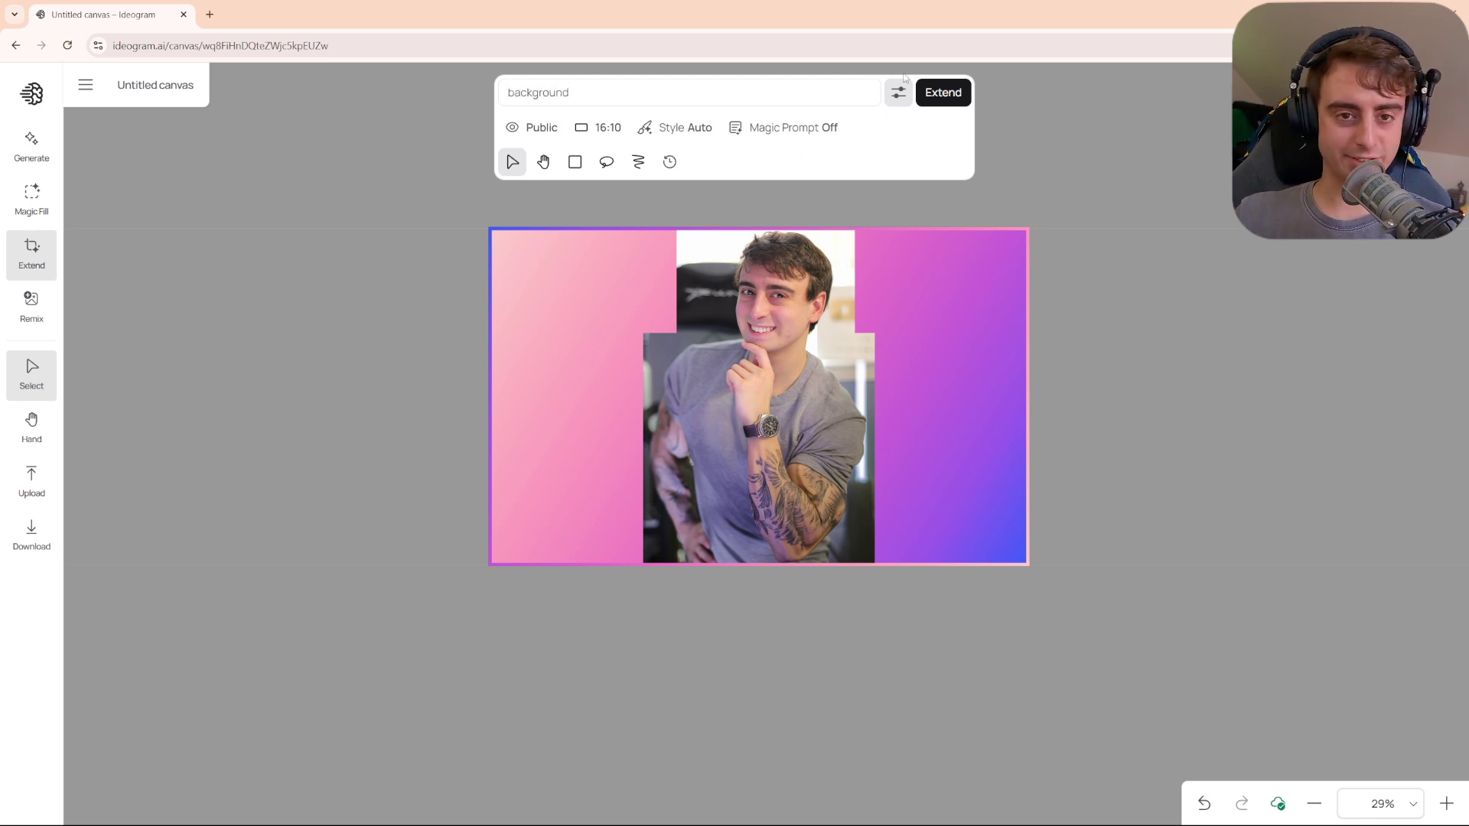
left_click(942, 93)
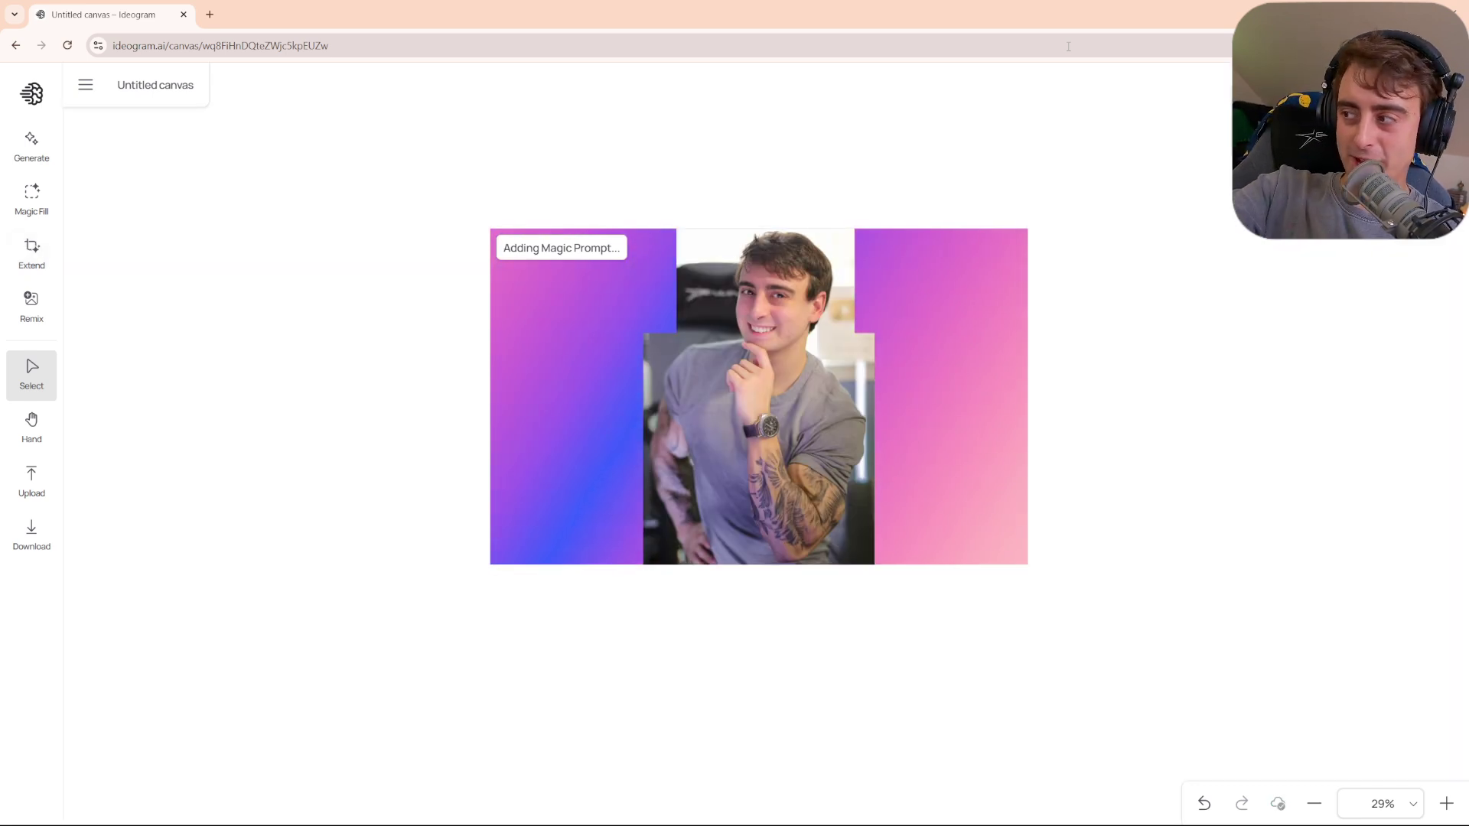
Cycle through the widened portrait's background variations and keep the office version, result 1/4.
left_click(999, 505)
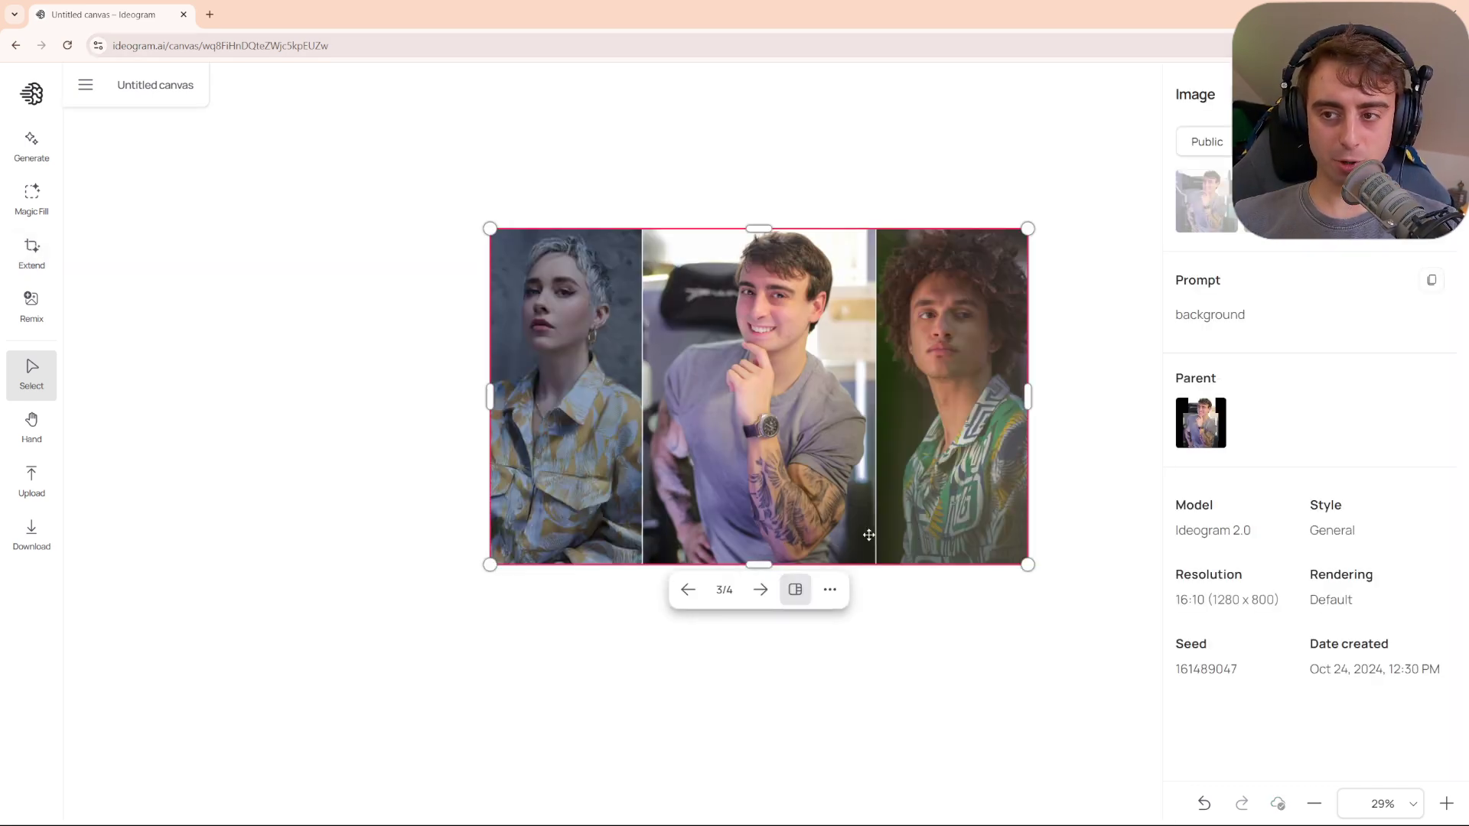
left_click(767, 602)
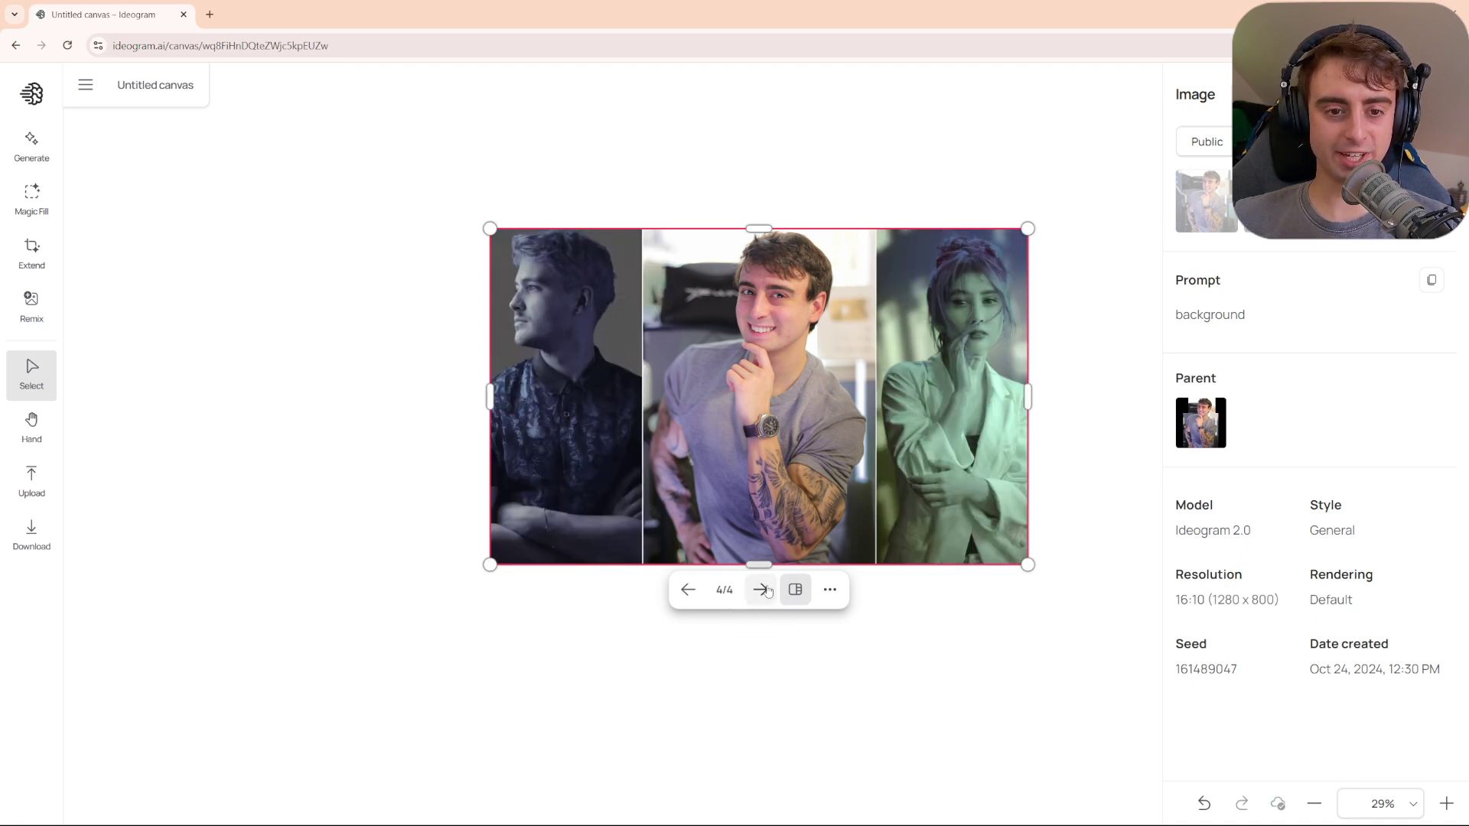
left_click(763, 591)
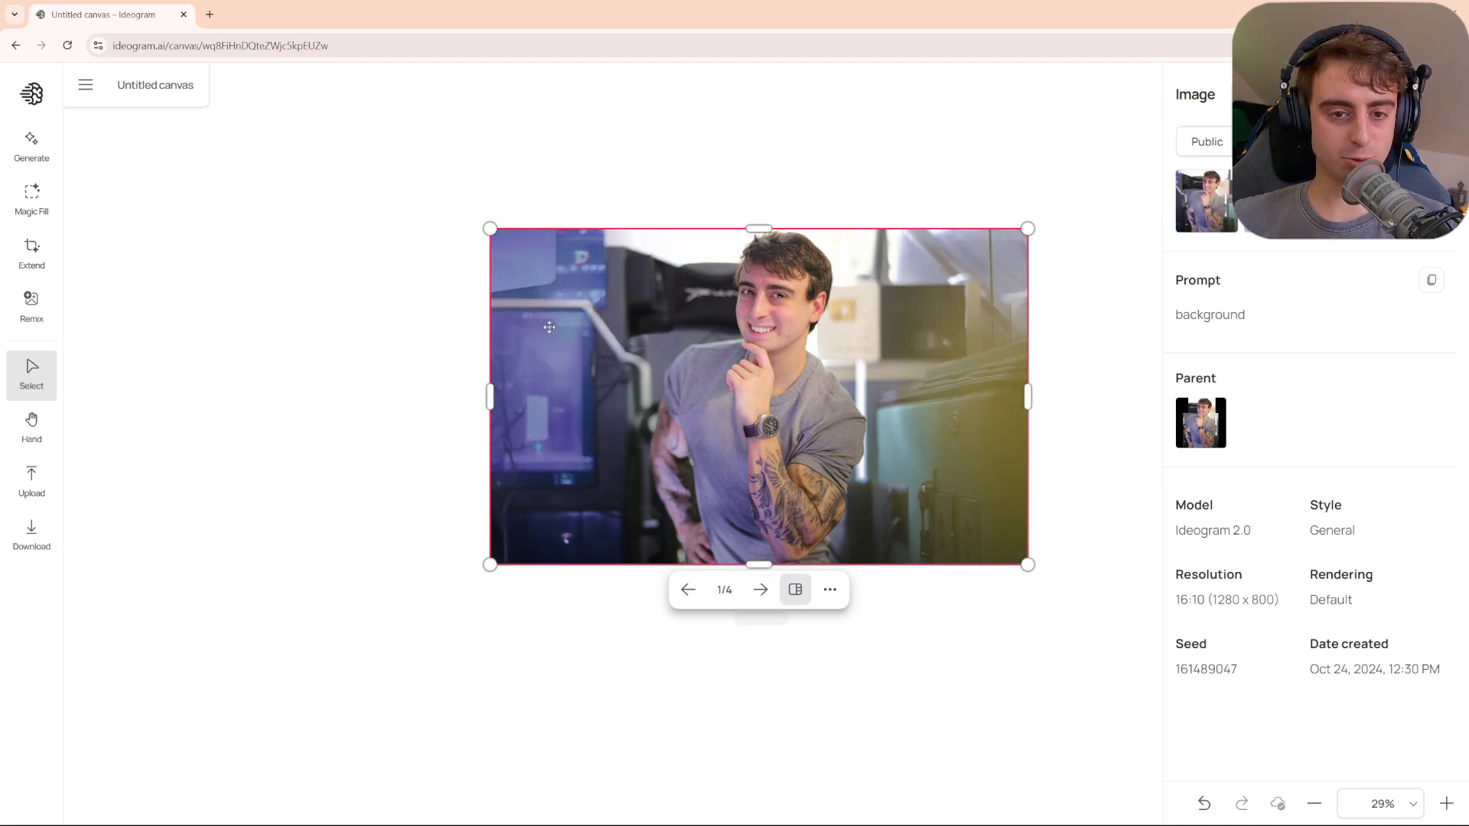
left_click(761, 592)
left_click(761, 591)
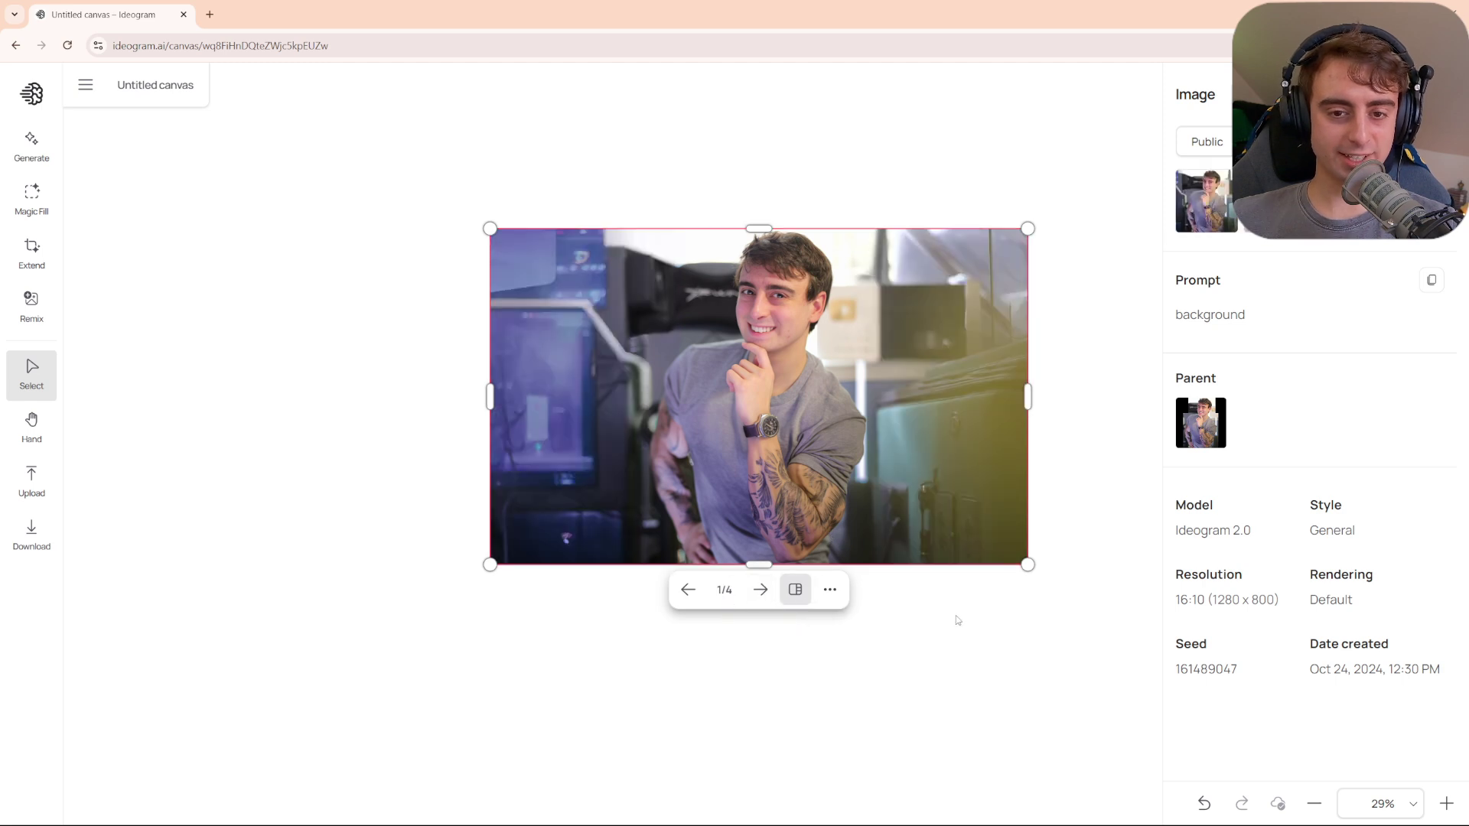
left_click(958, 617)
Zoom around the widened office-background portrait, reselect it, then deselect it.
scroll(912, 501, "down", 2)
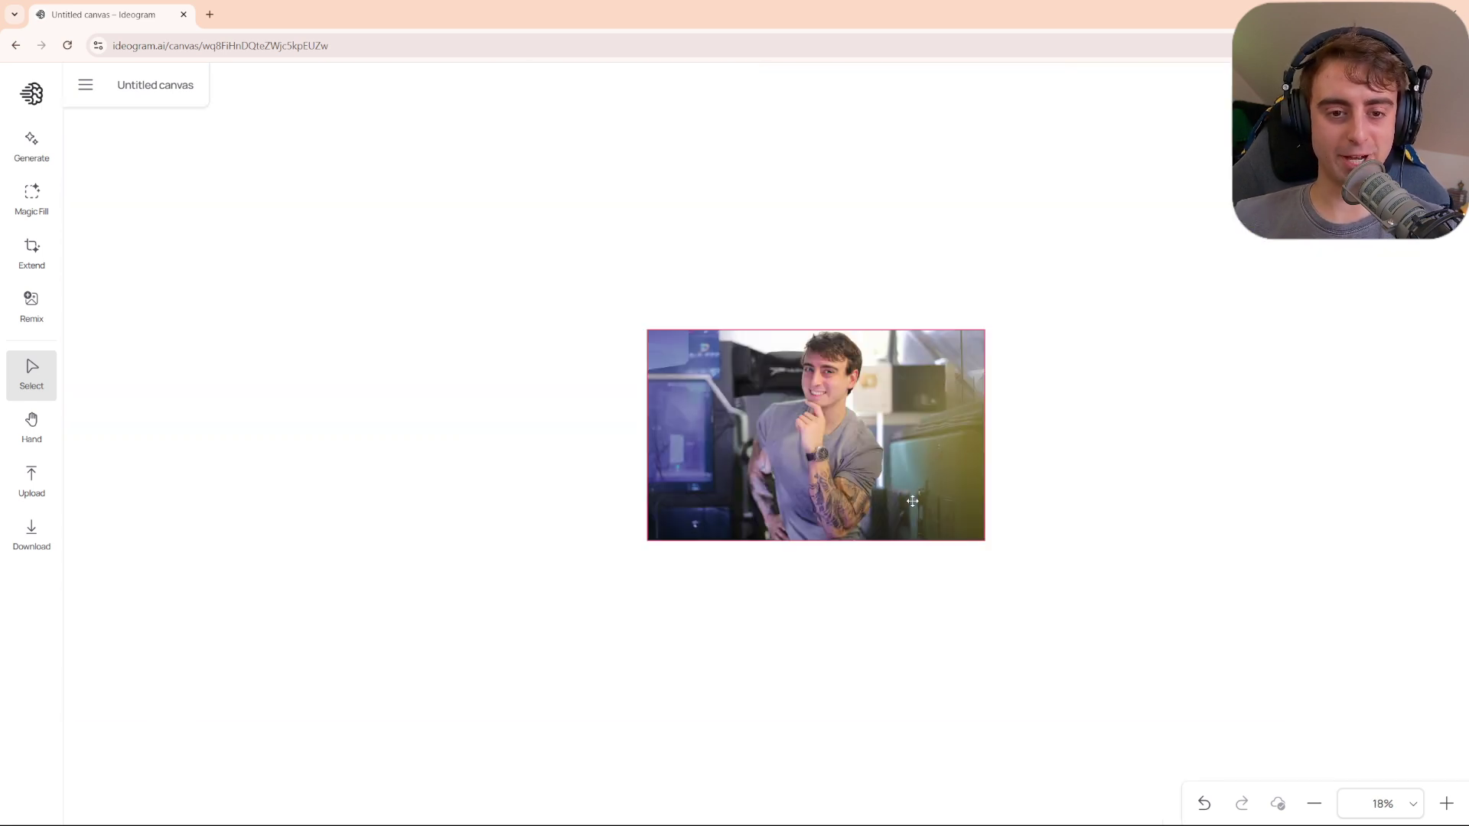
scroll(861, 480, "up", 1)
scroll(852, 403, "up", 5)
scroll(891, 483, "down", 5)
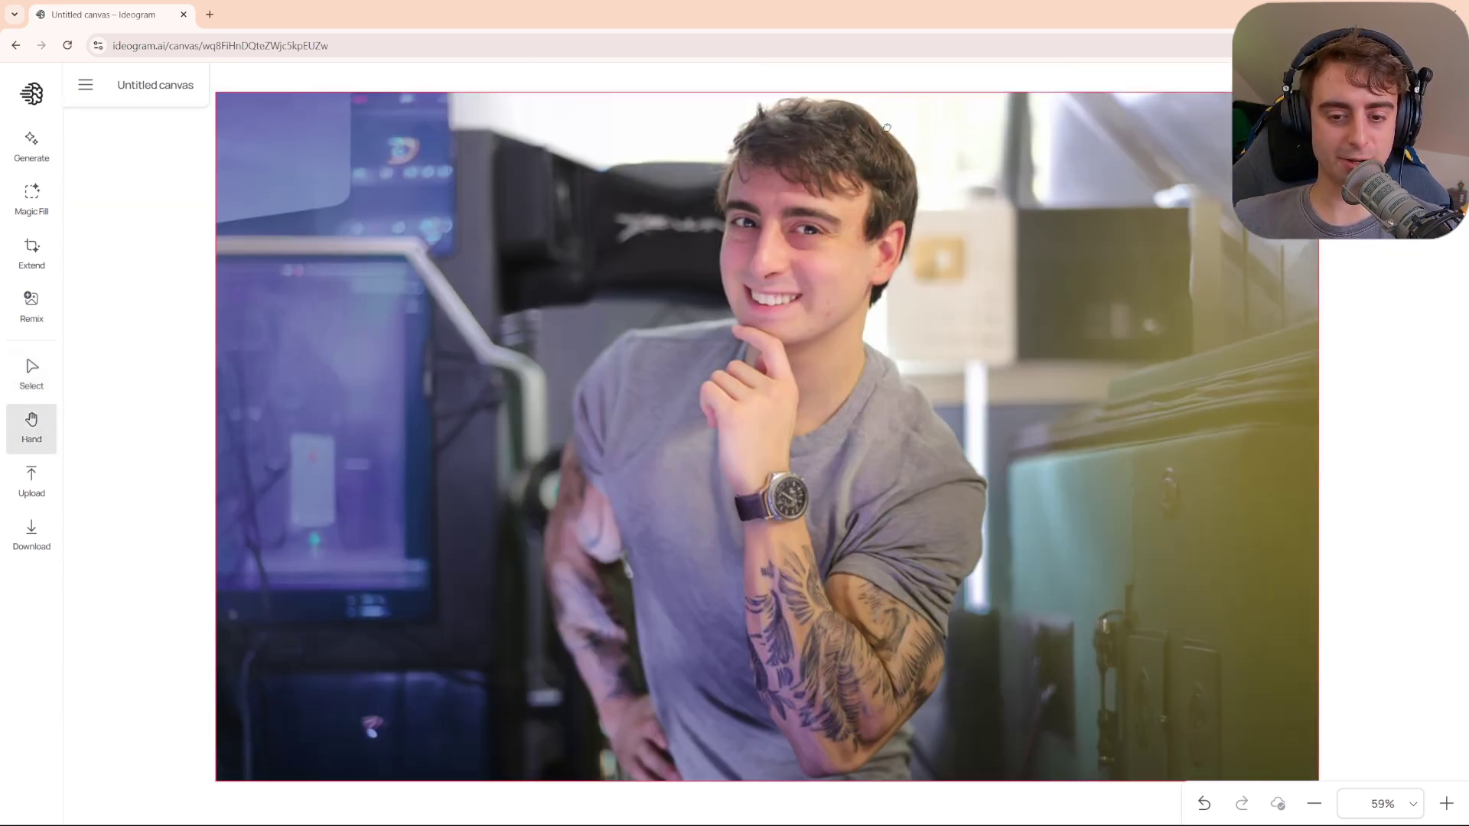
left_click(910, 344)
scroll(918, 321, "up", 1)
scroll(922, 316, "down", 6)
scroll(921, 316, "up", 5)
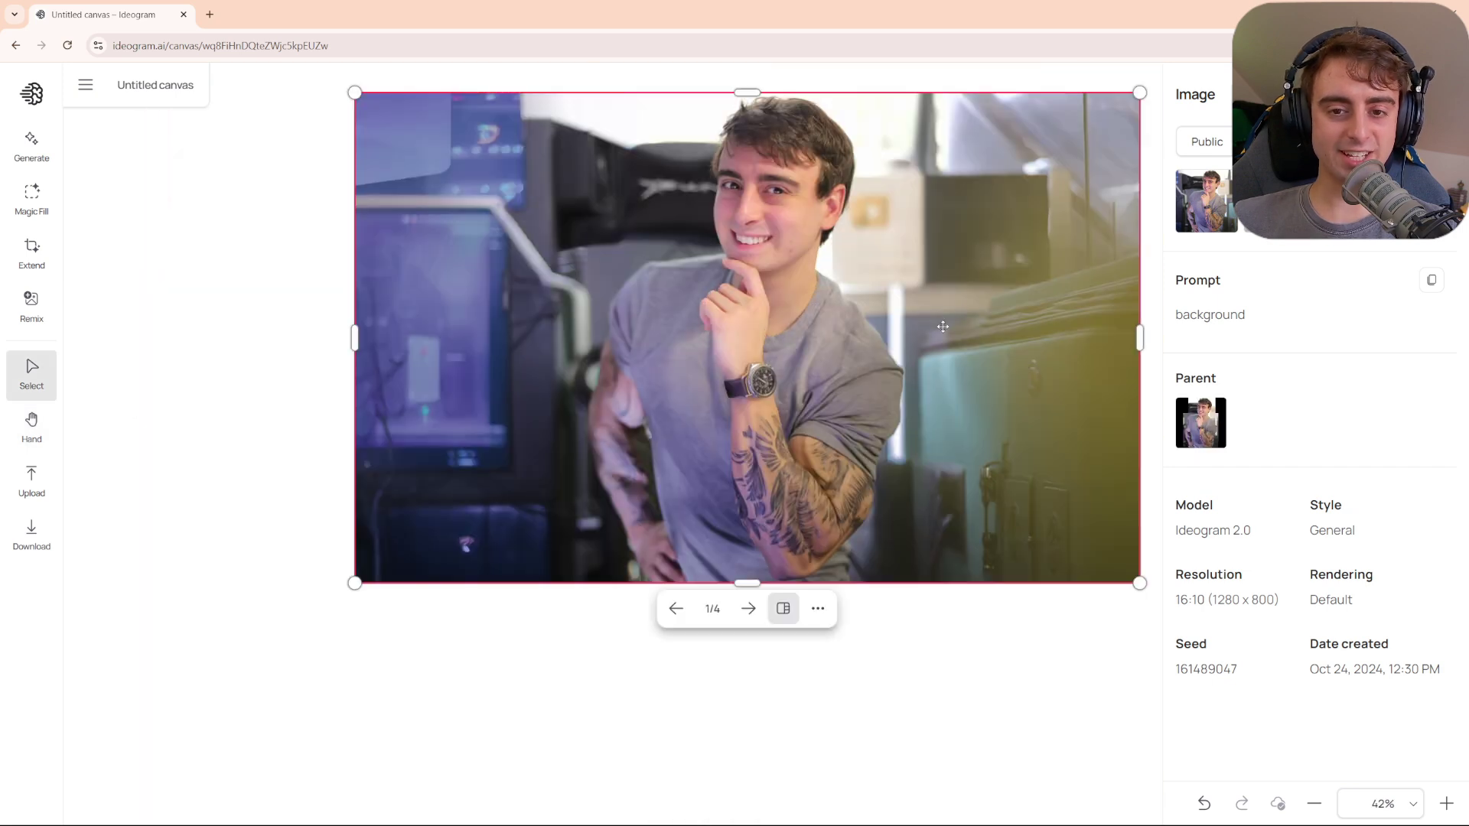
scroll(688, 336, "up", 2)
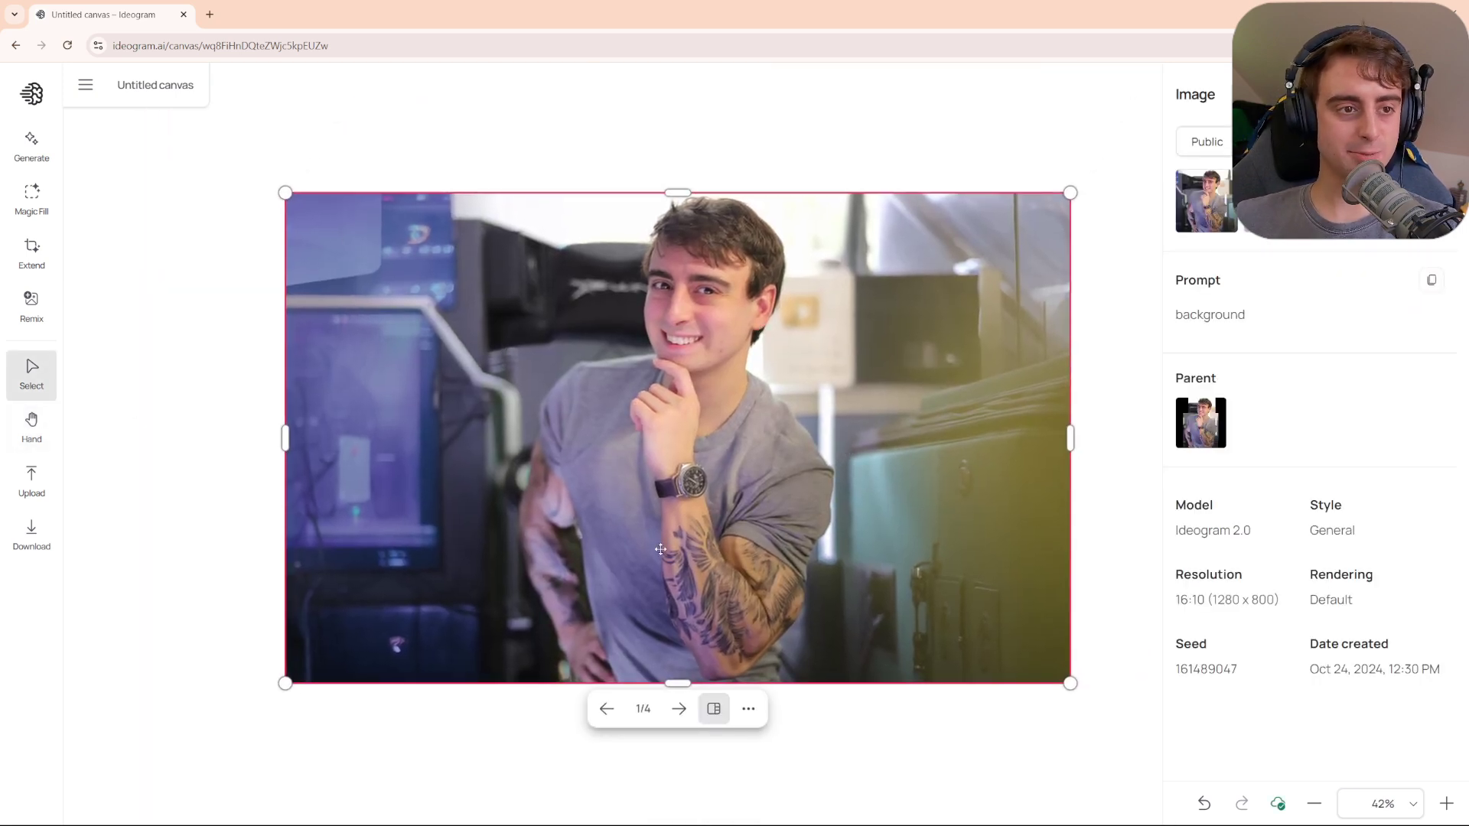
key("Escape")
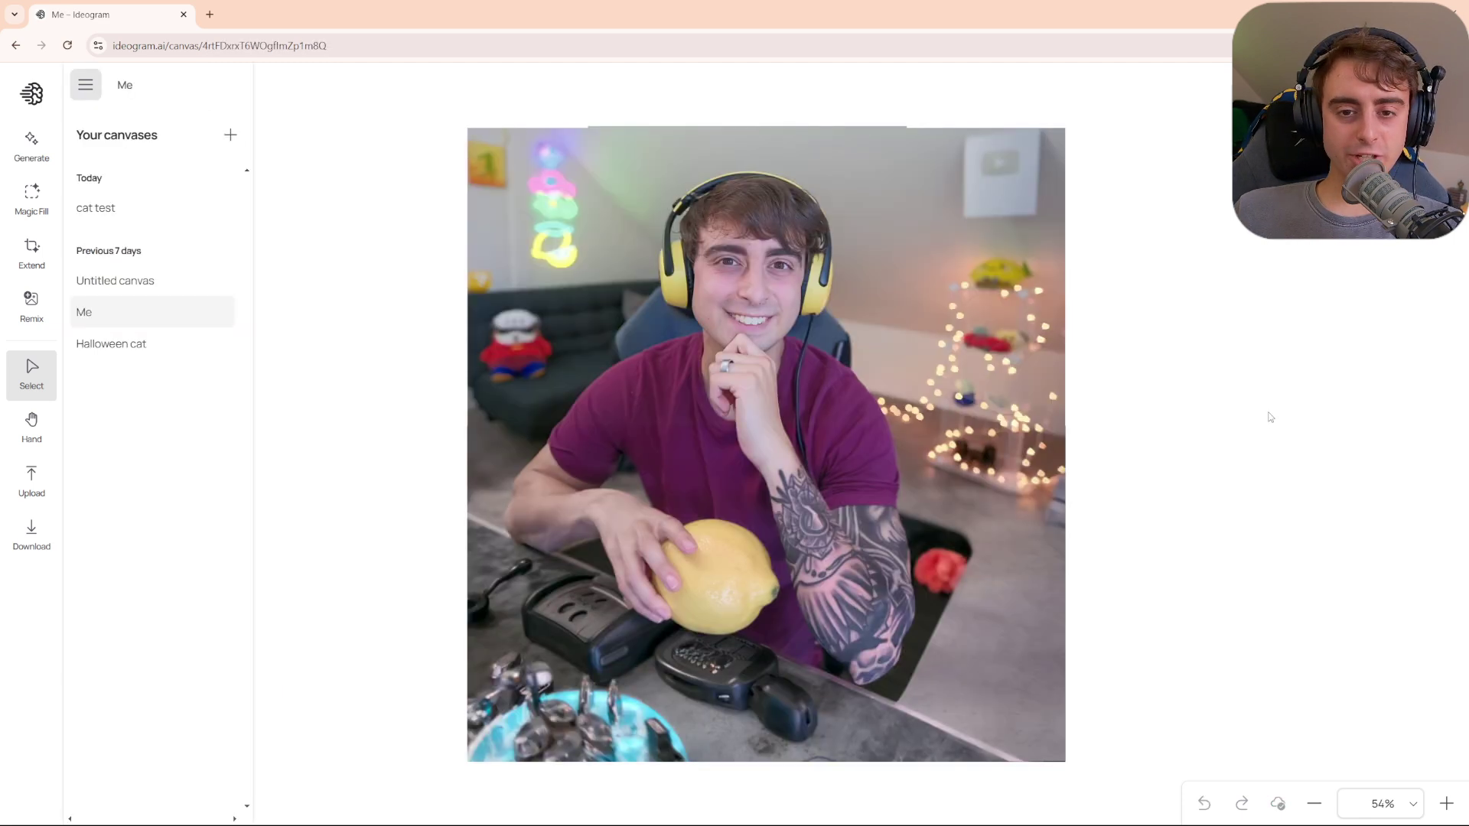
Open the 'Me' canvas and select its lemon-themed headset edit.
key("h")
mouse_move(1223, 400)
left_mouse_down()
mouse_move(1184, 380)
mouse_move(1216, 400)
mouse_move(1200, 383)
left_mouse_up()
key("v")
key("h")
key("v")
left_click(743, 277)
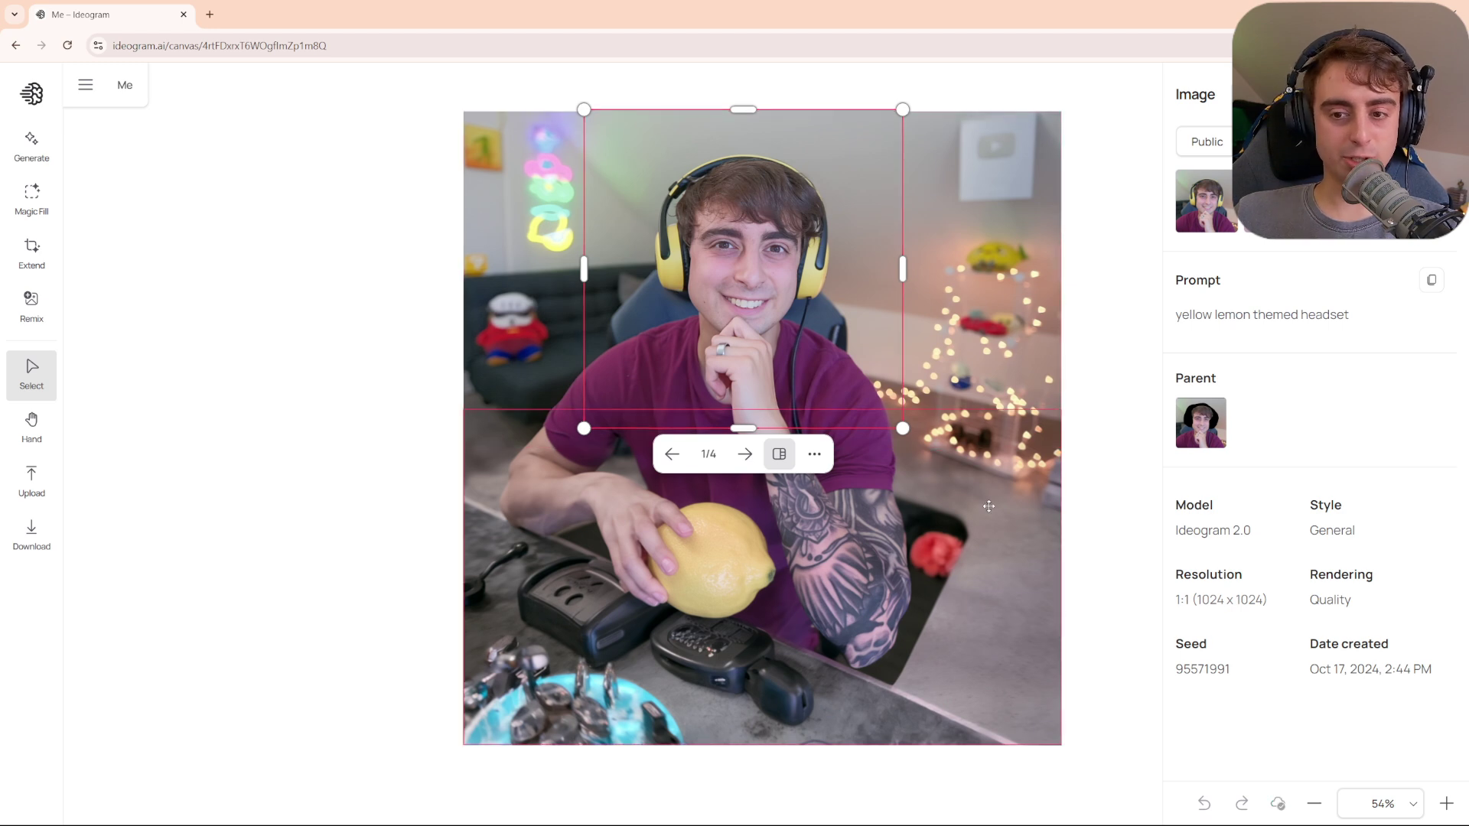
Pan and zoom across the Me canvas lemon portrait to inspect the yellow headset edit.
left_click(1136, 616)
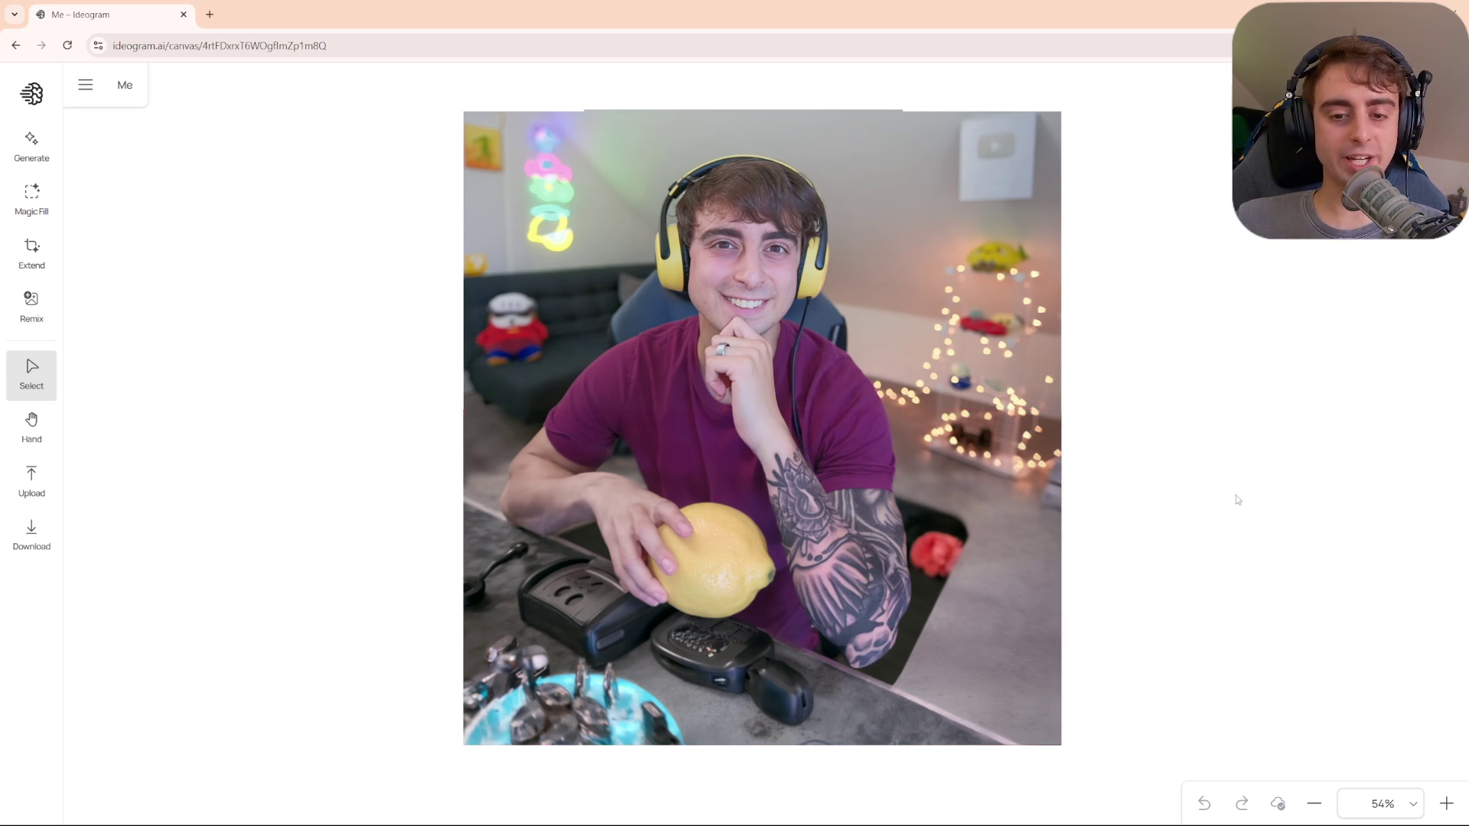
left_click_drag(1237, 499, 1399, 428)
scroll(1226, 472, "up", 5)
key("v")
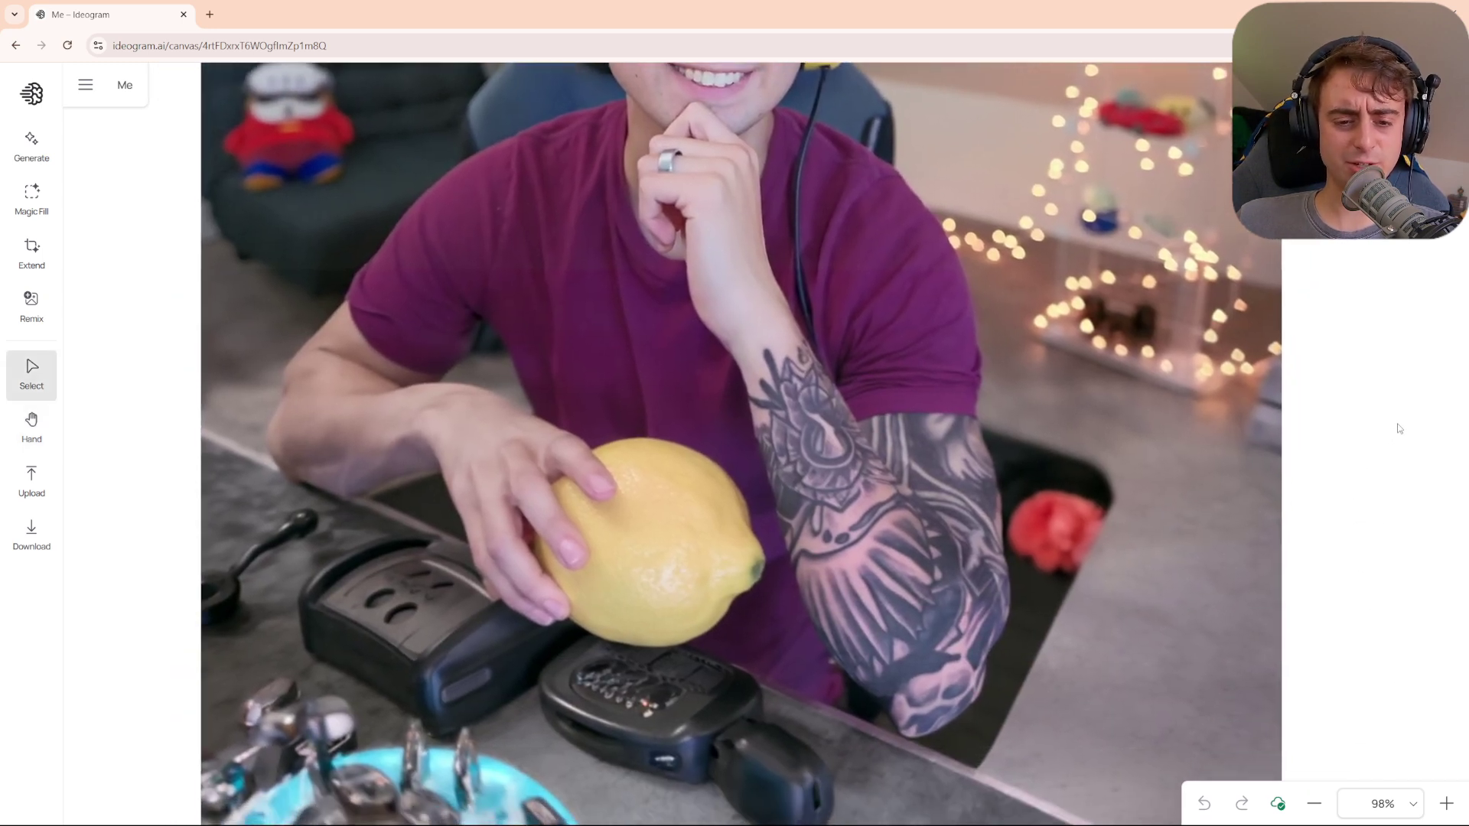
scroll(1343, 452, "down", 5)
scroll(1221, 514, "up", 4)
left_click_drag(1334, 495, 1028, 585)
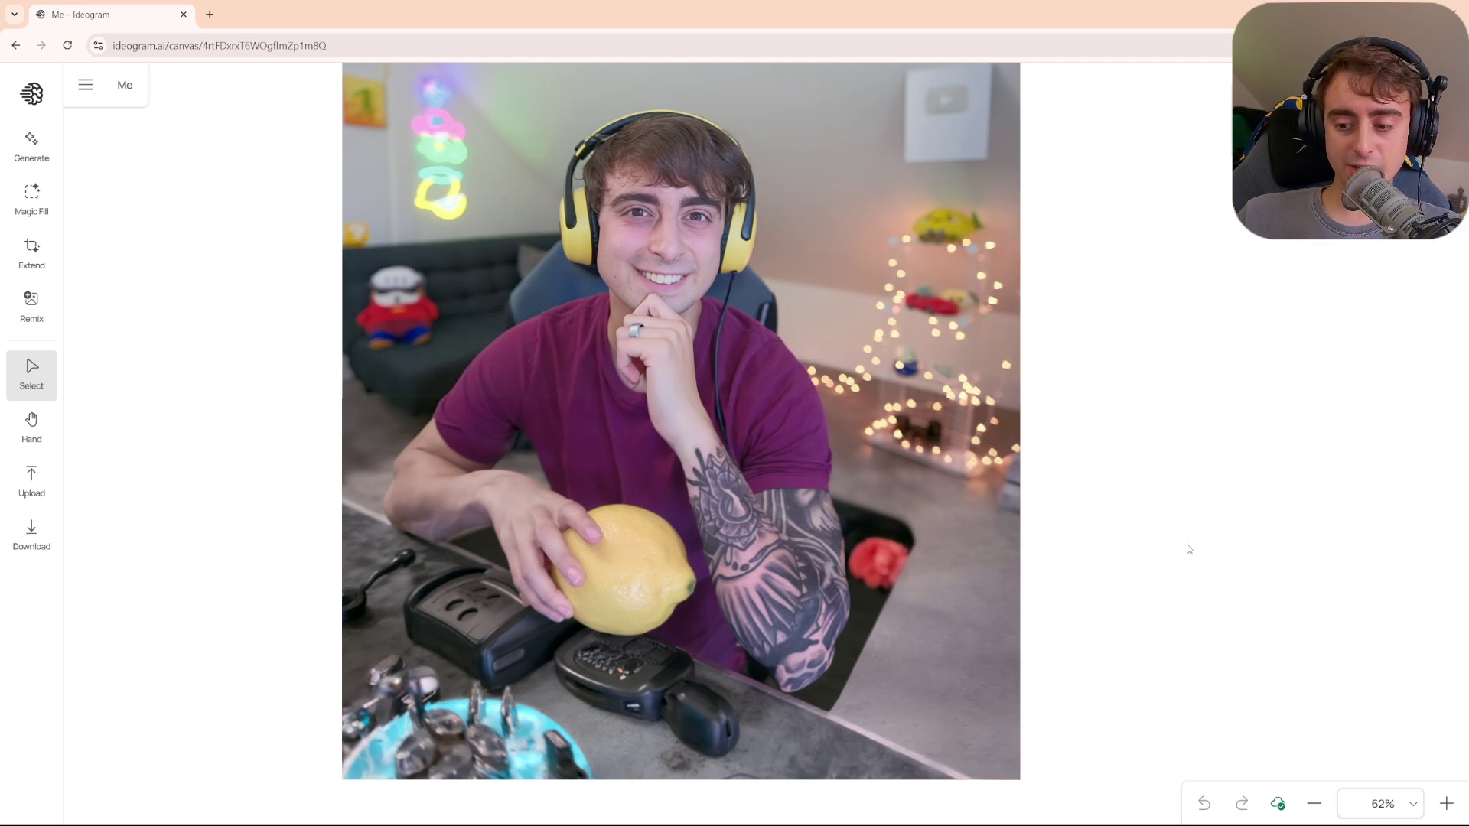
key("h")
left_click_drag(1159, 501, 1123, 452)
key("v")
scroll(1086, 460, "down", 5)
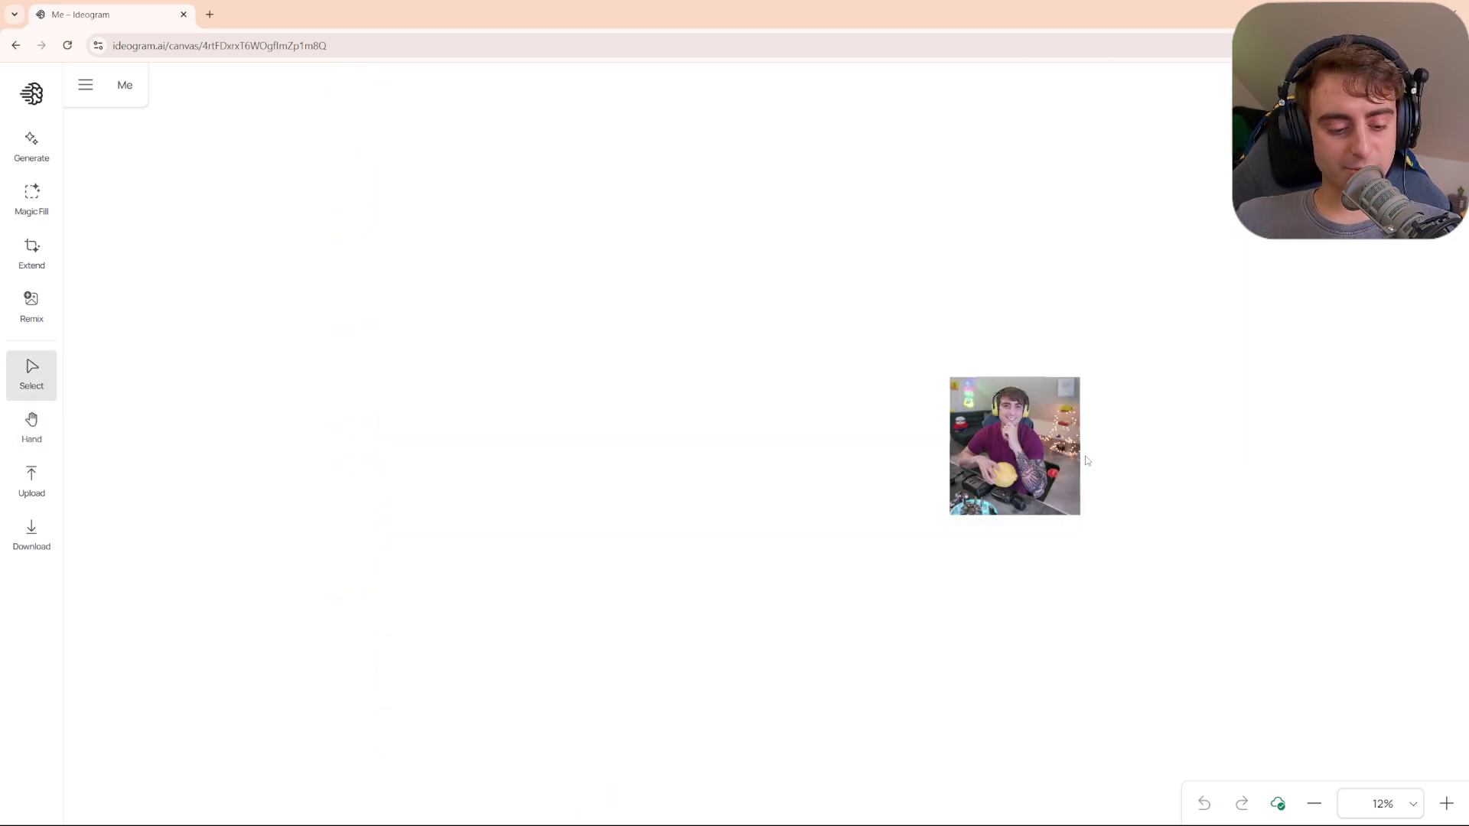
scroll(1087, 460, "up", 4)
left_click_drag(1147, 479, 1035, 452)
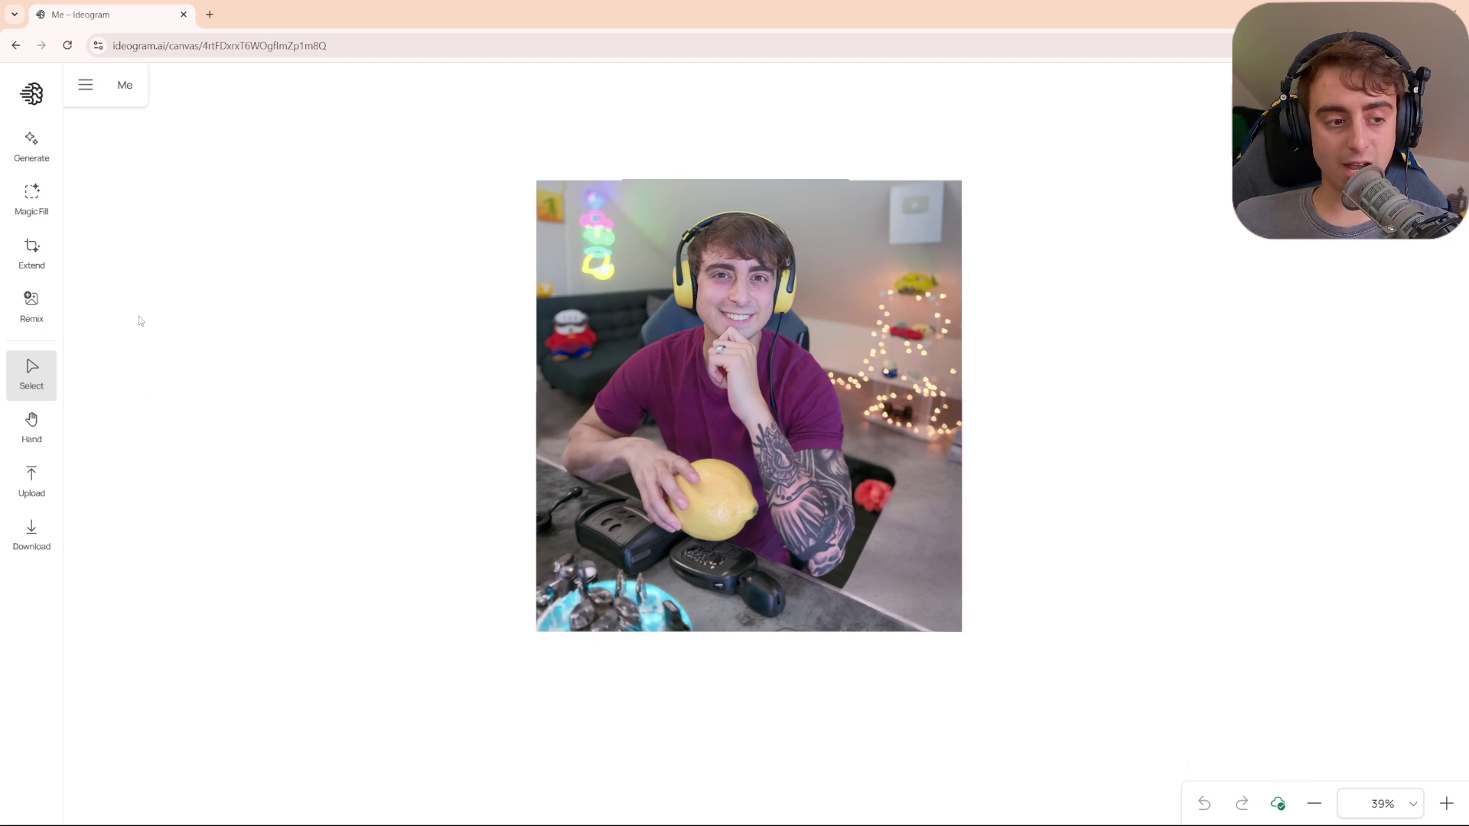
Switch to the 'Halloween cat' canvas from the saved canvases list.
left_click(85, 84)
left_click(153, 343)
left_click_drag(1355, 505, 1288, 492)
key("v")
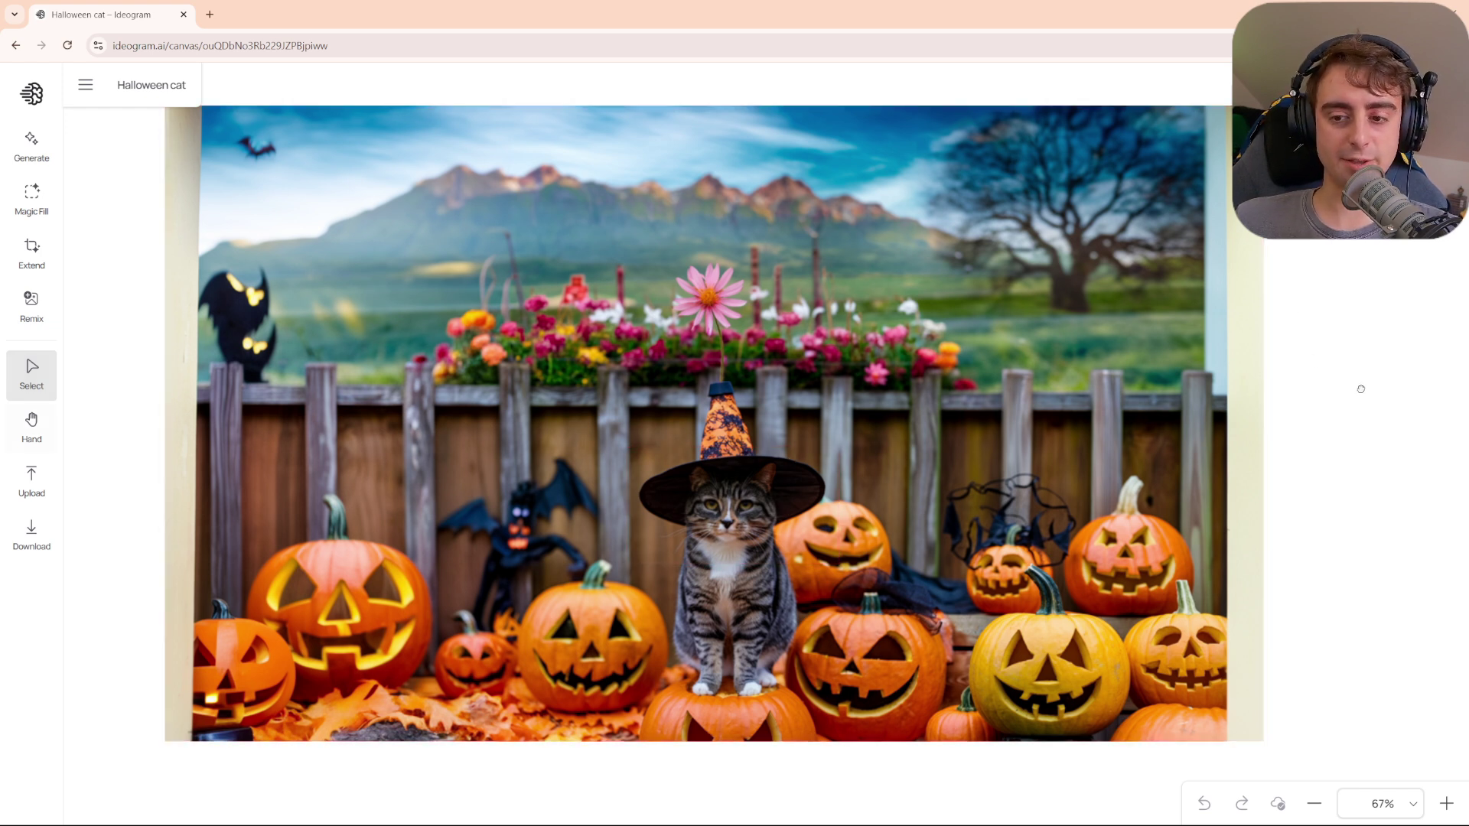
key("h")
left_click_drag(1357, 383, 1314, 402)
key("v")
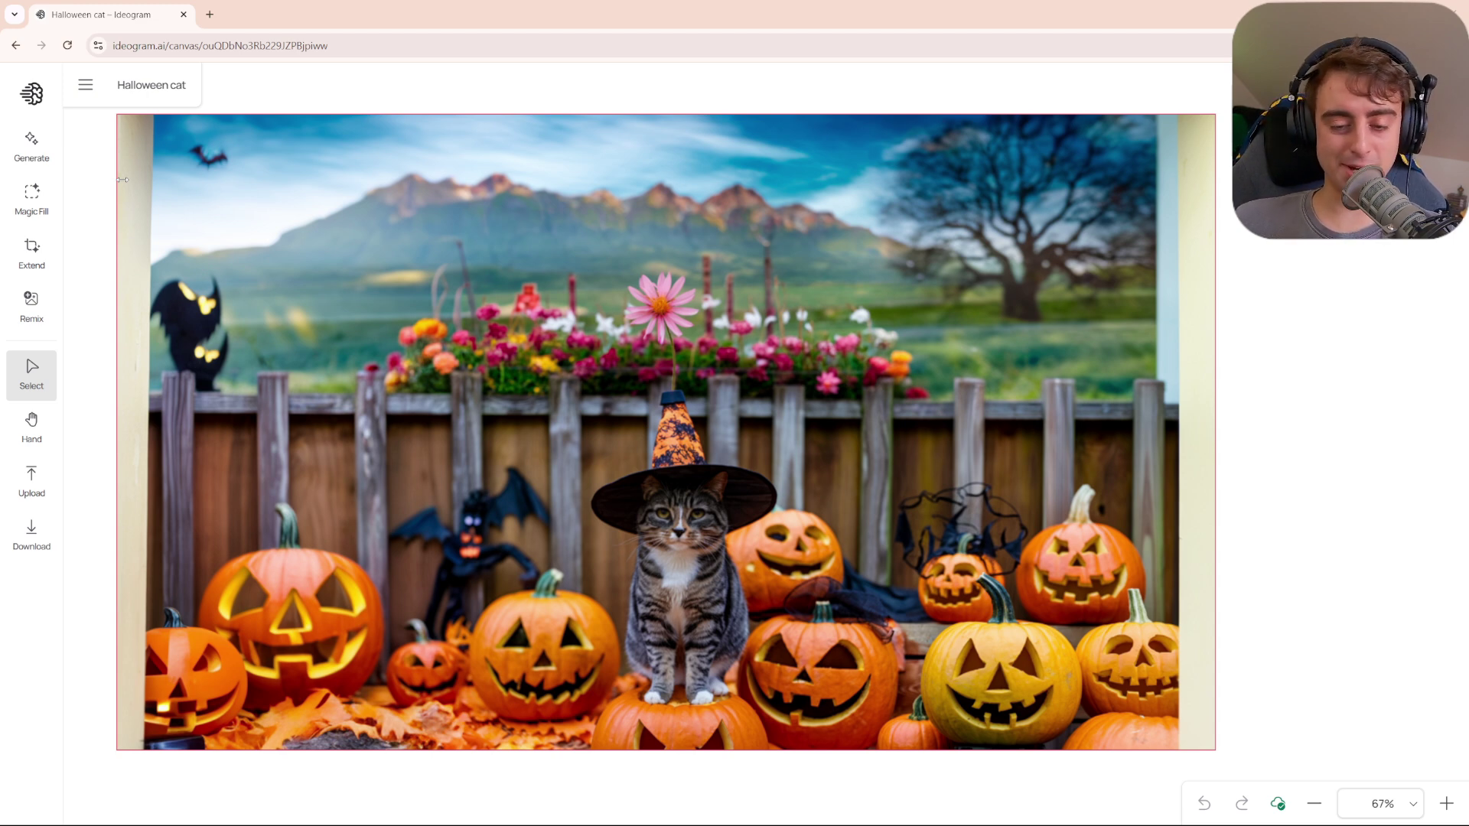
left_click_drag(122, 179, 306, 191)
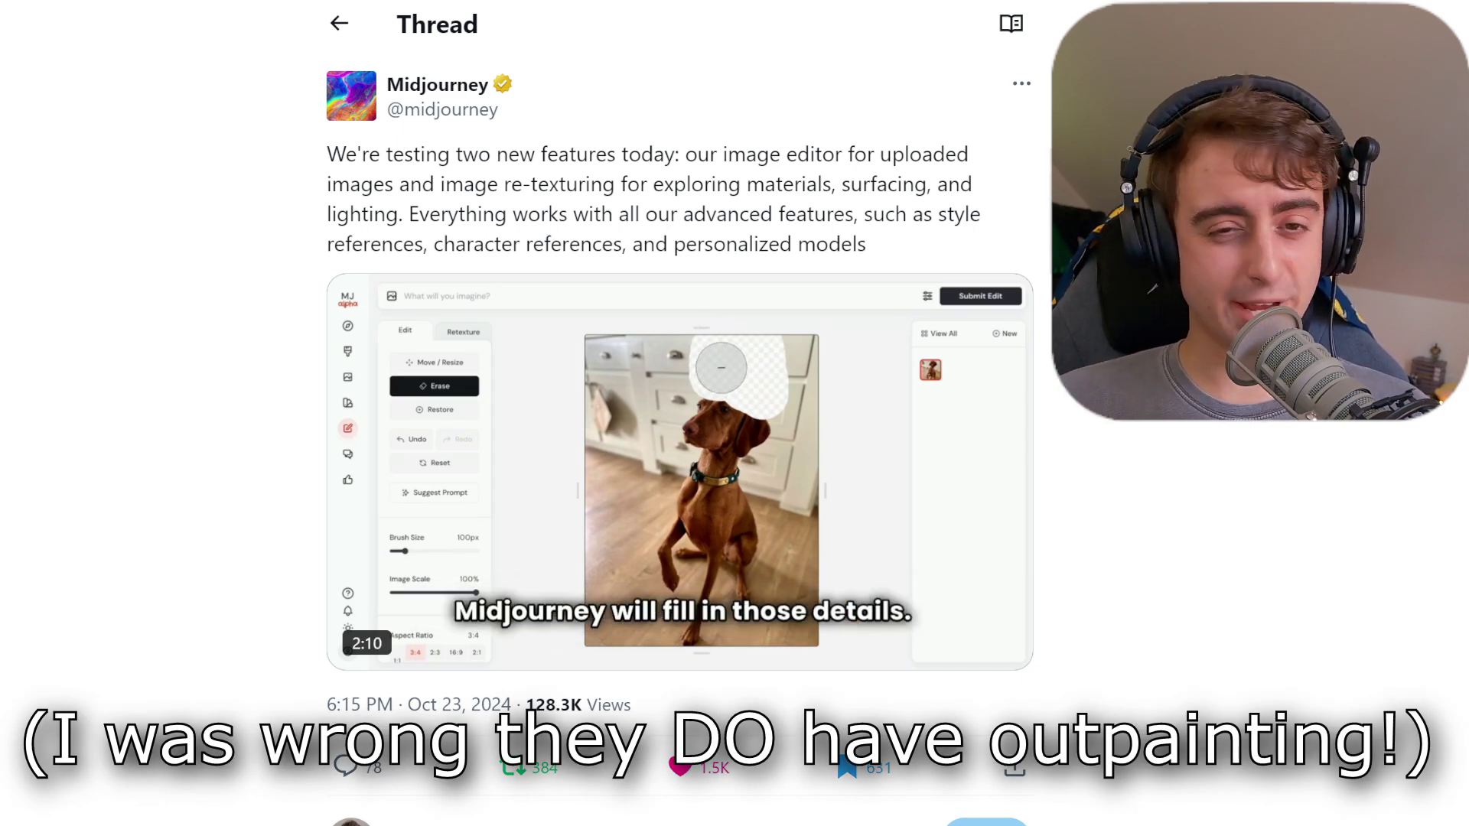
Pause the Midjourney editor demo video and highlight 'materials' in the post text.
mouse_move(327, 660)
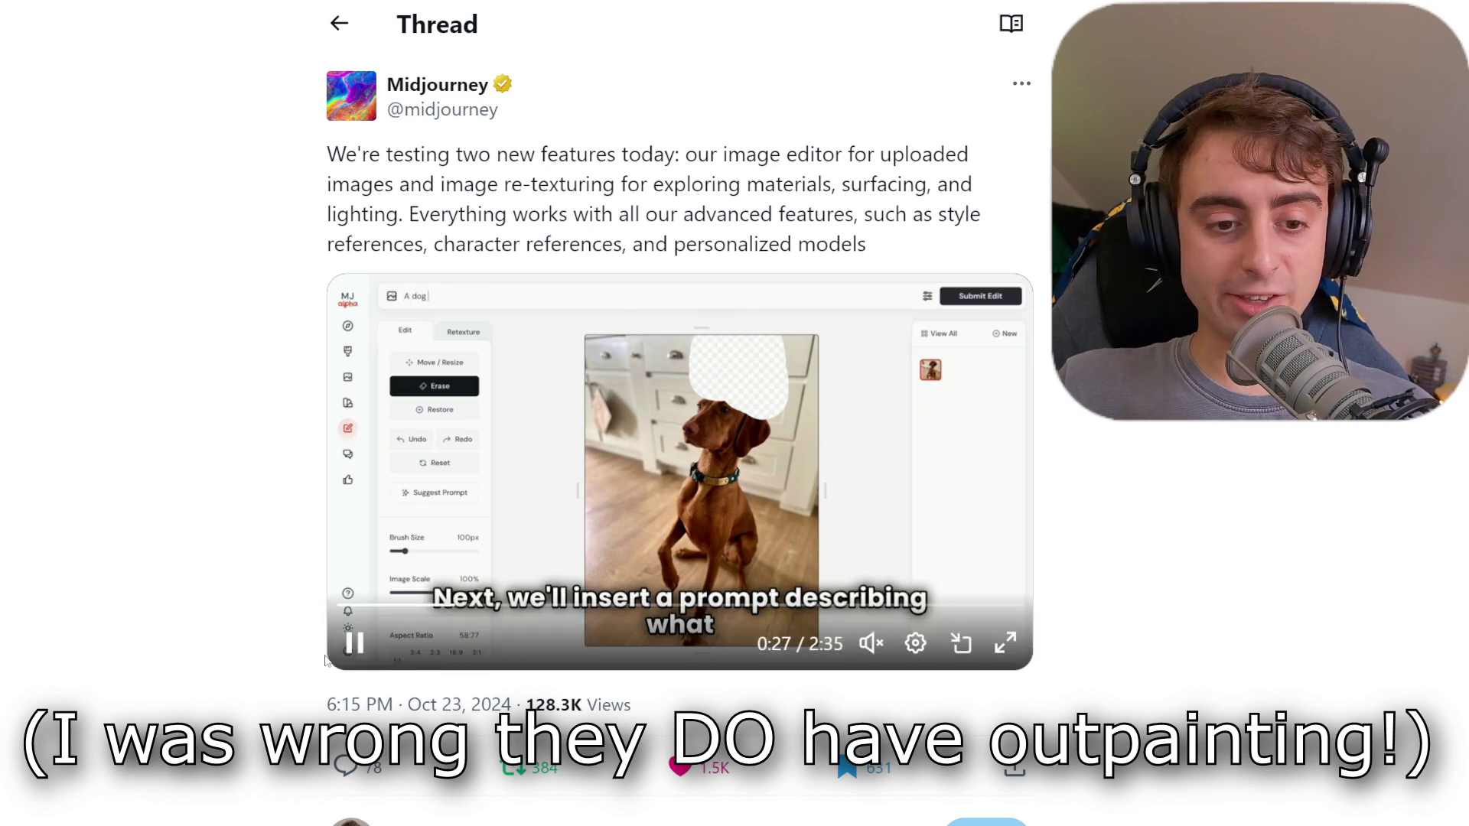
left_click(356, 645)
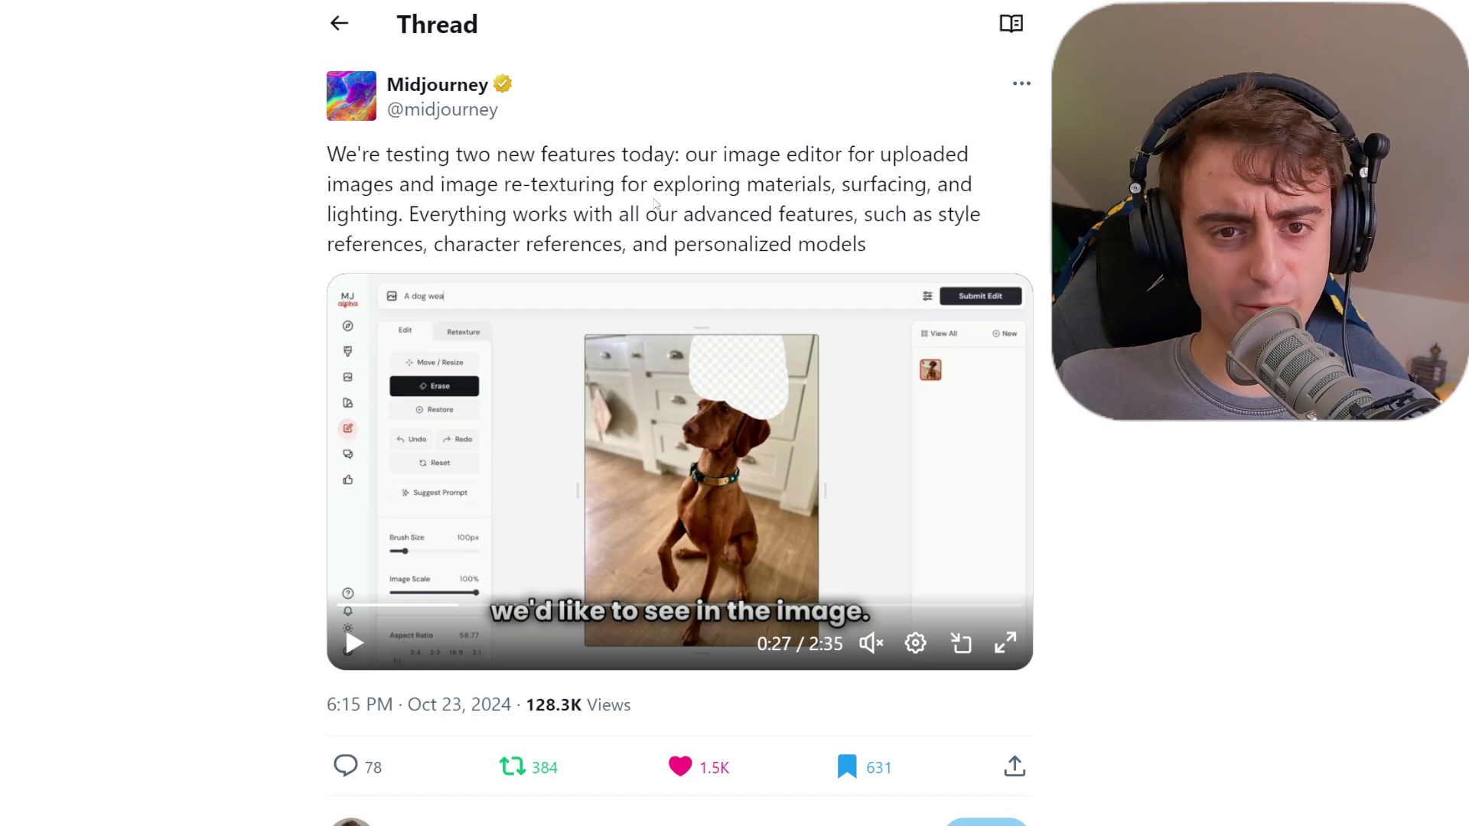
left_click_drag(747, 187, 802, 188)
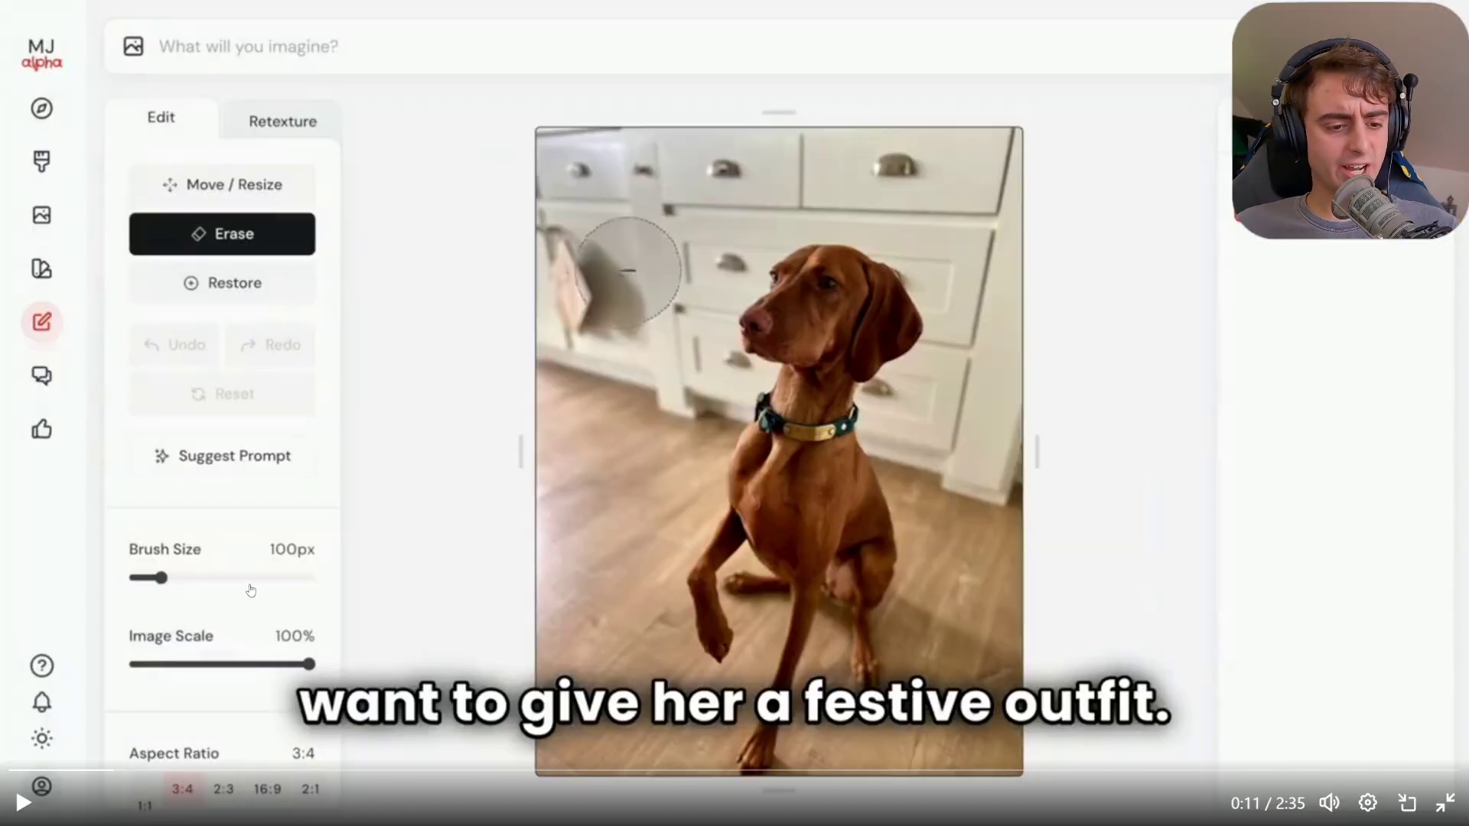
Scrub the demo from 0:11 past the party hat edits to the new-image upload at 1:22.
left_click_drag(121, 776, 309, 769)
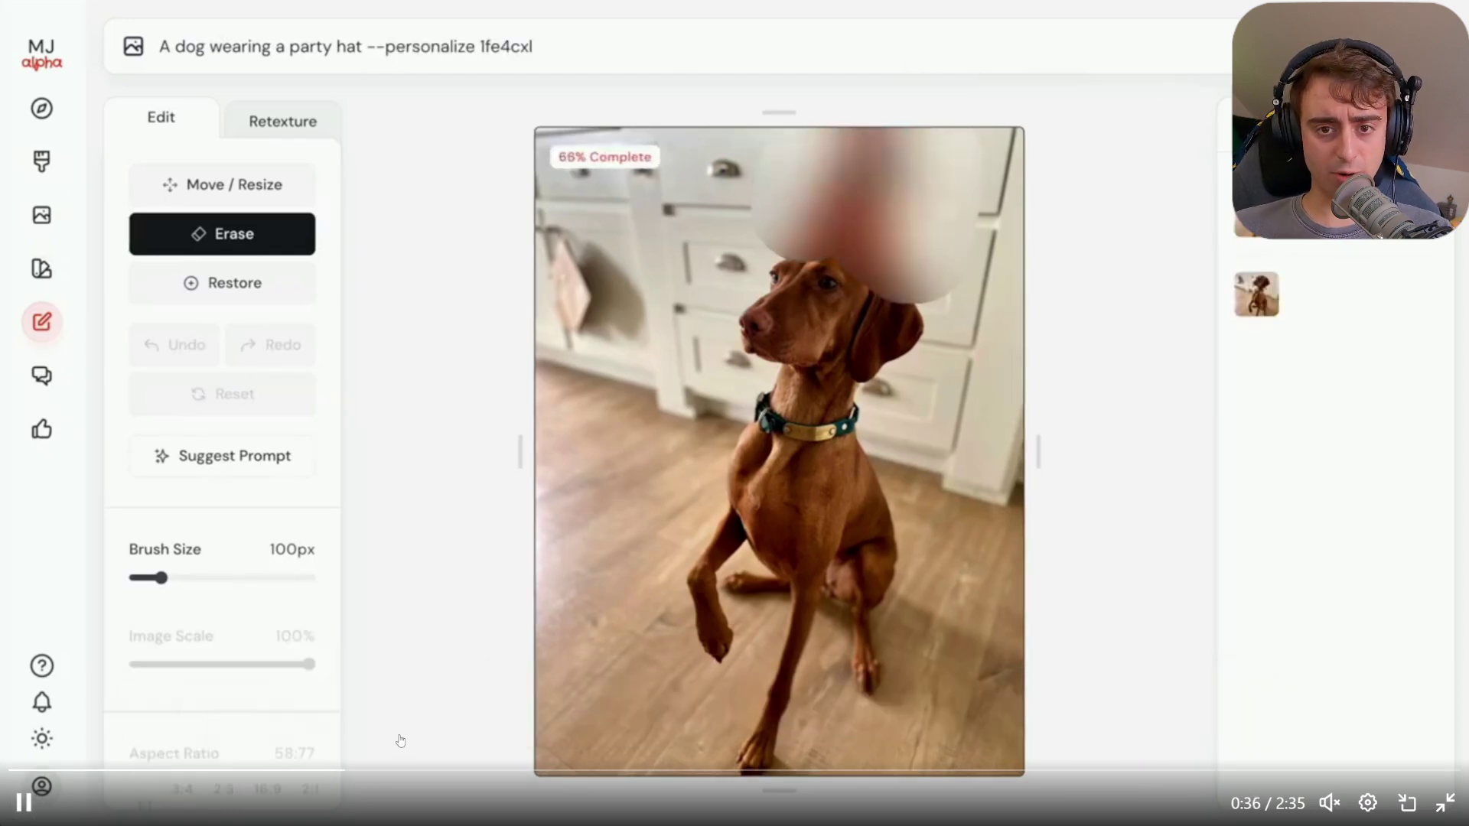
left_click(364, 771)
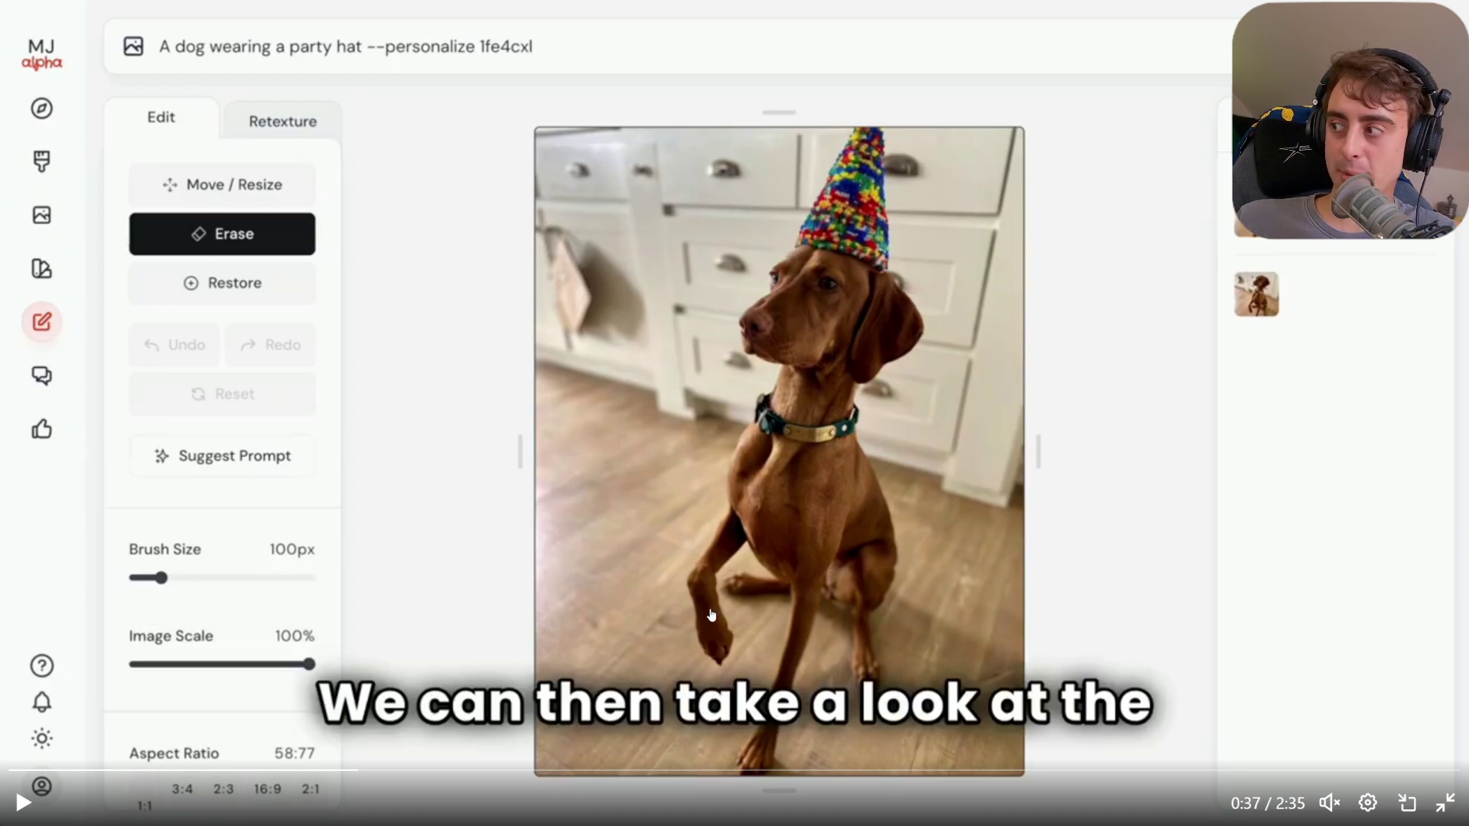
mouse_move(397, 772)
left_mouse_down()
mouse_move(425, 773)
mouse_move(390, 782)
left_mouse_up()
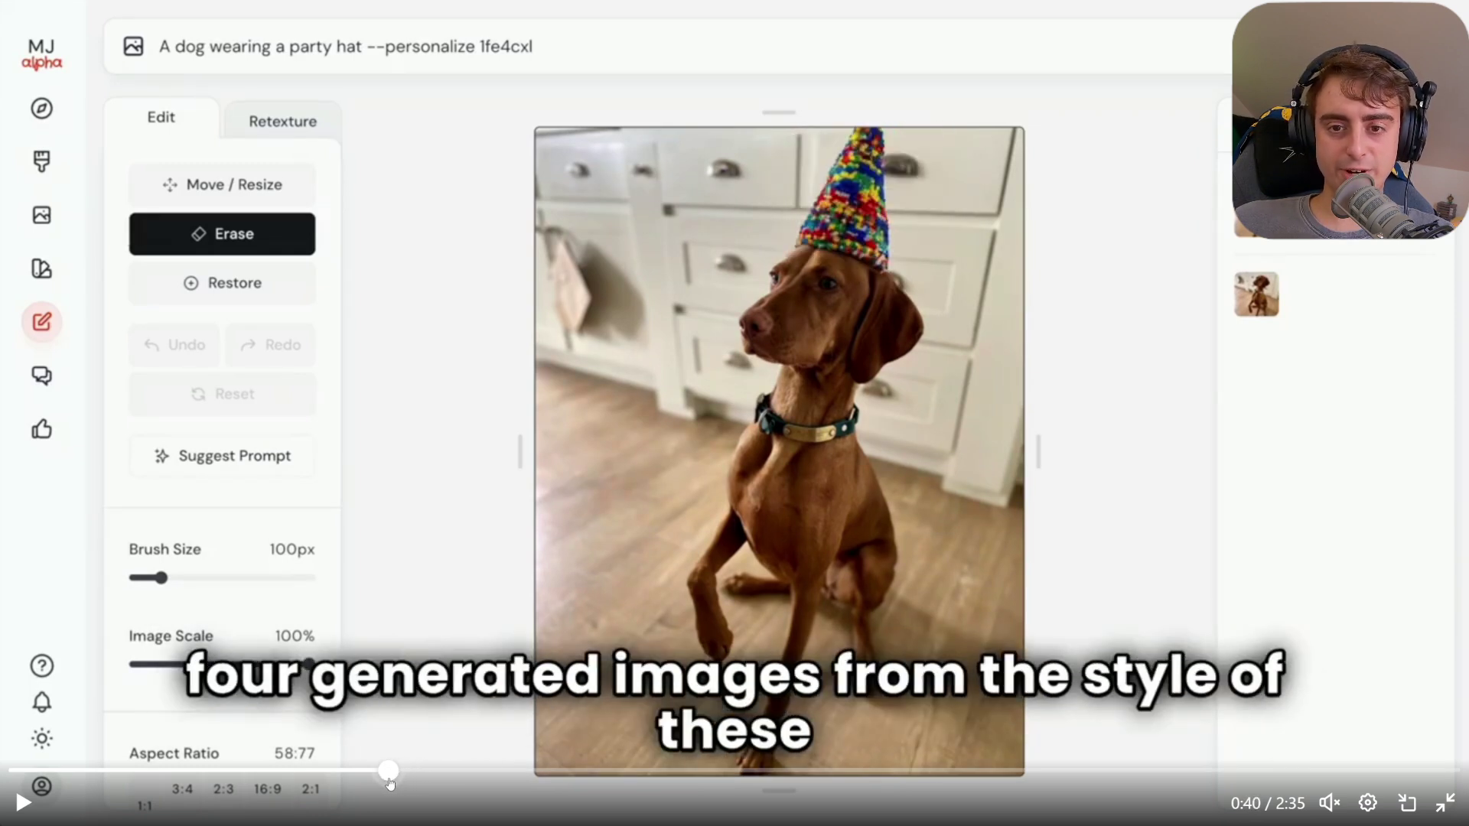
left_click_drag(391, 781, 631, 769)
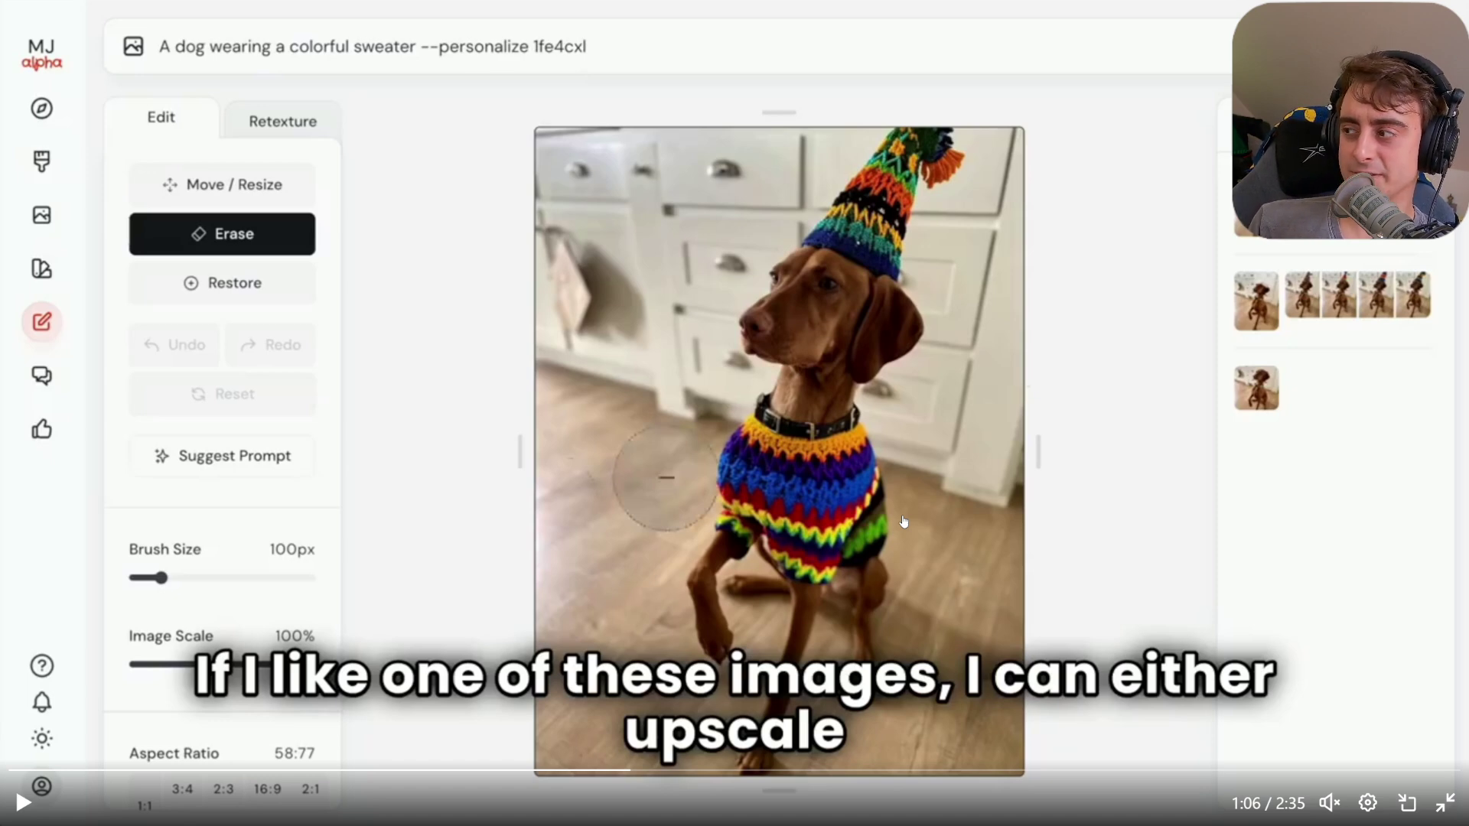
left_click(784, 770)
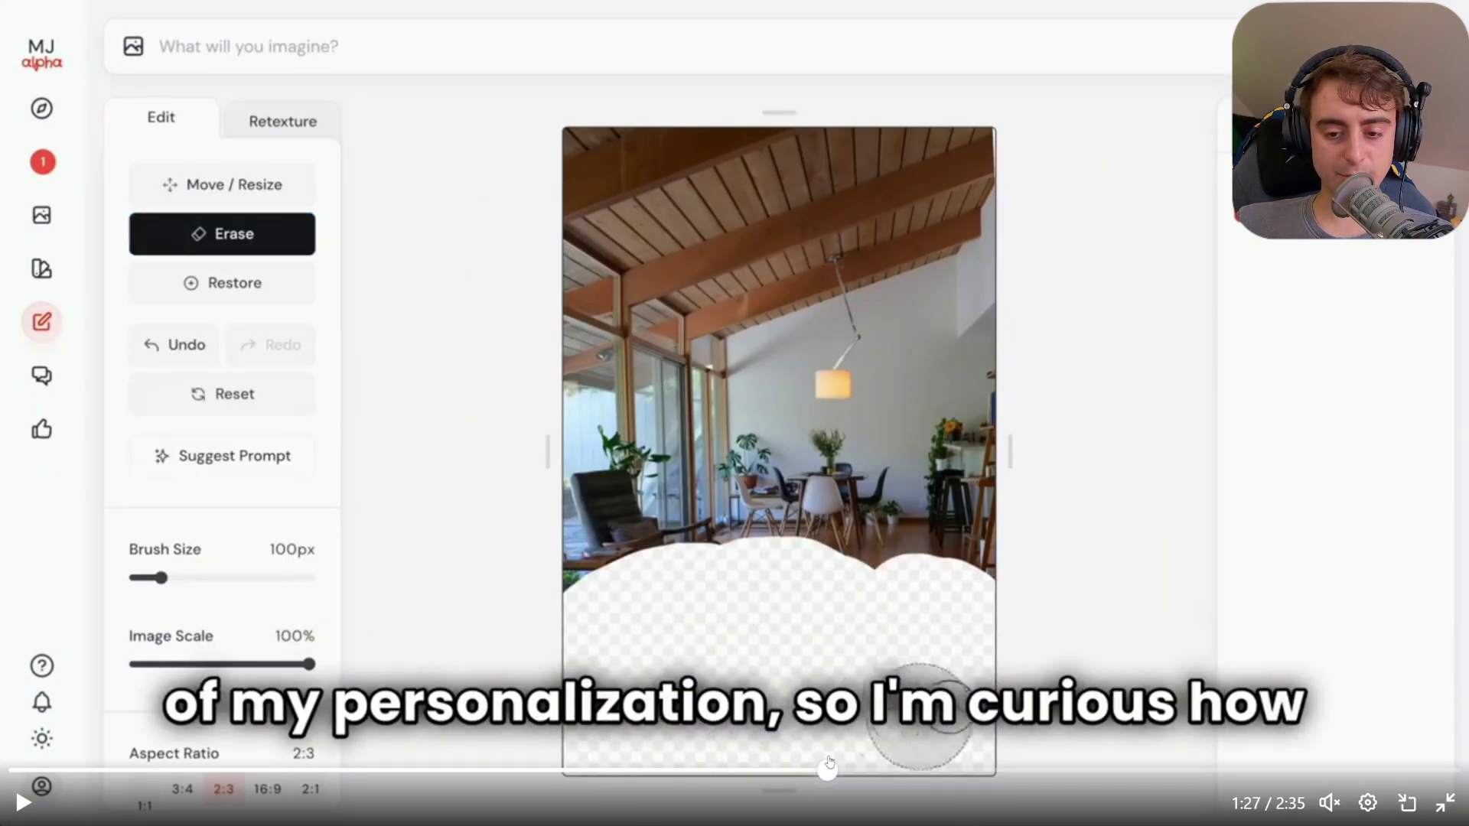
Scrub from 1:22 through the generated living-room variations to the Retexture section near 2:01.
left_click_drag(830, 763, 921, 753)
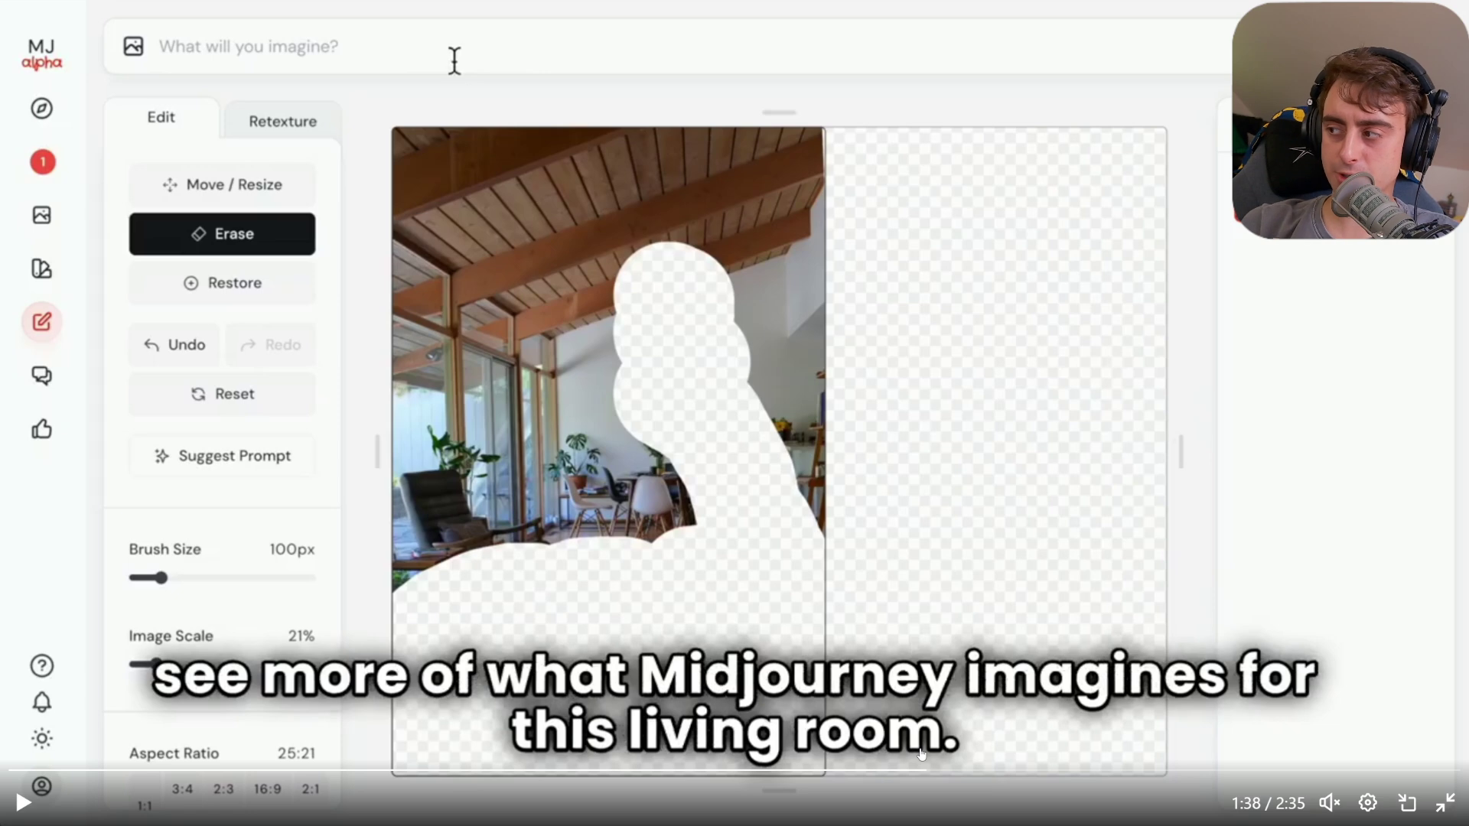
left_click(948, 771)
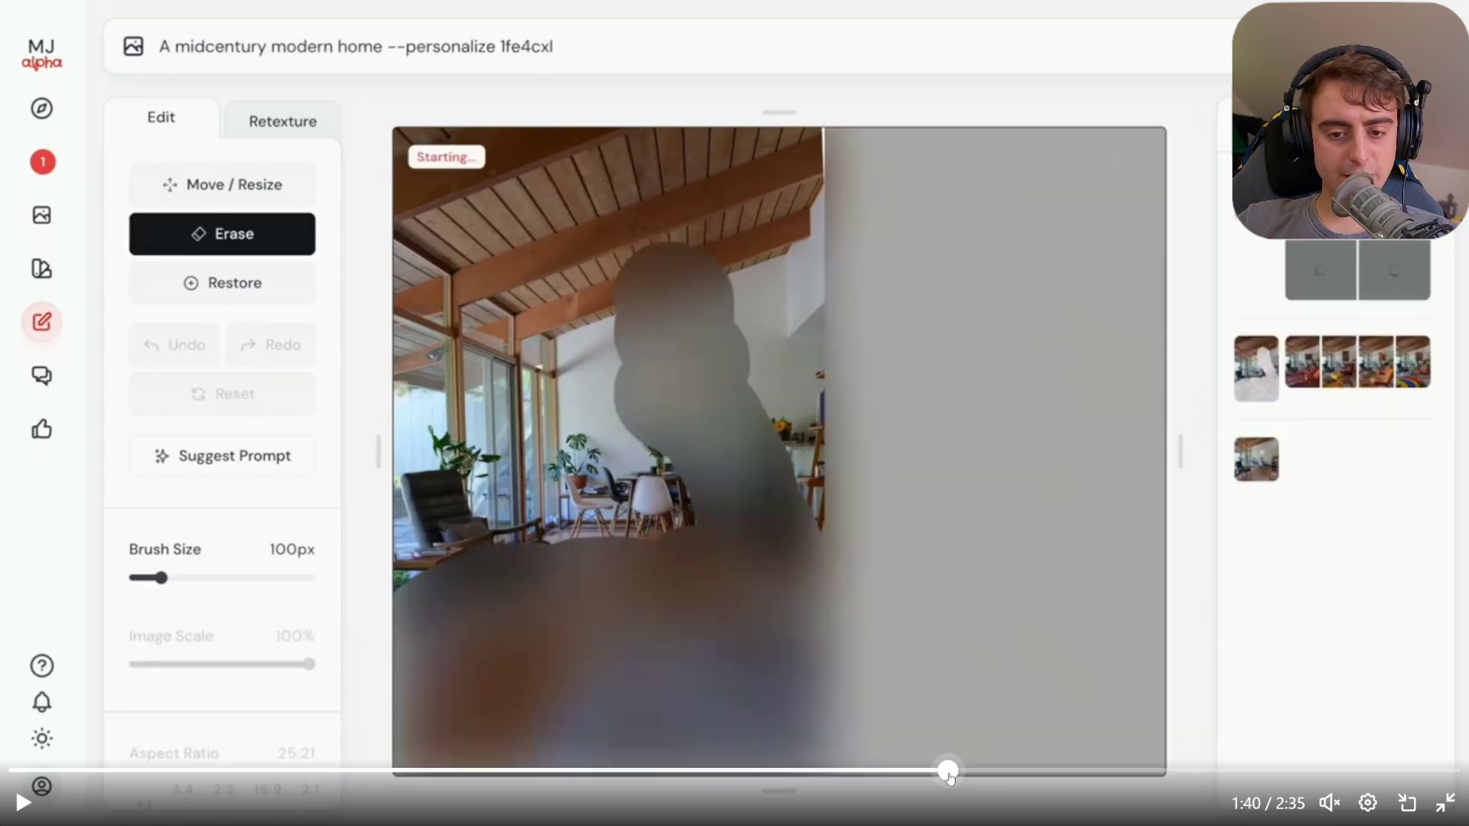
left_click_drag(949, 773, 972, 771)
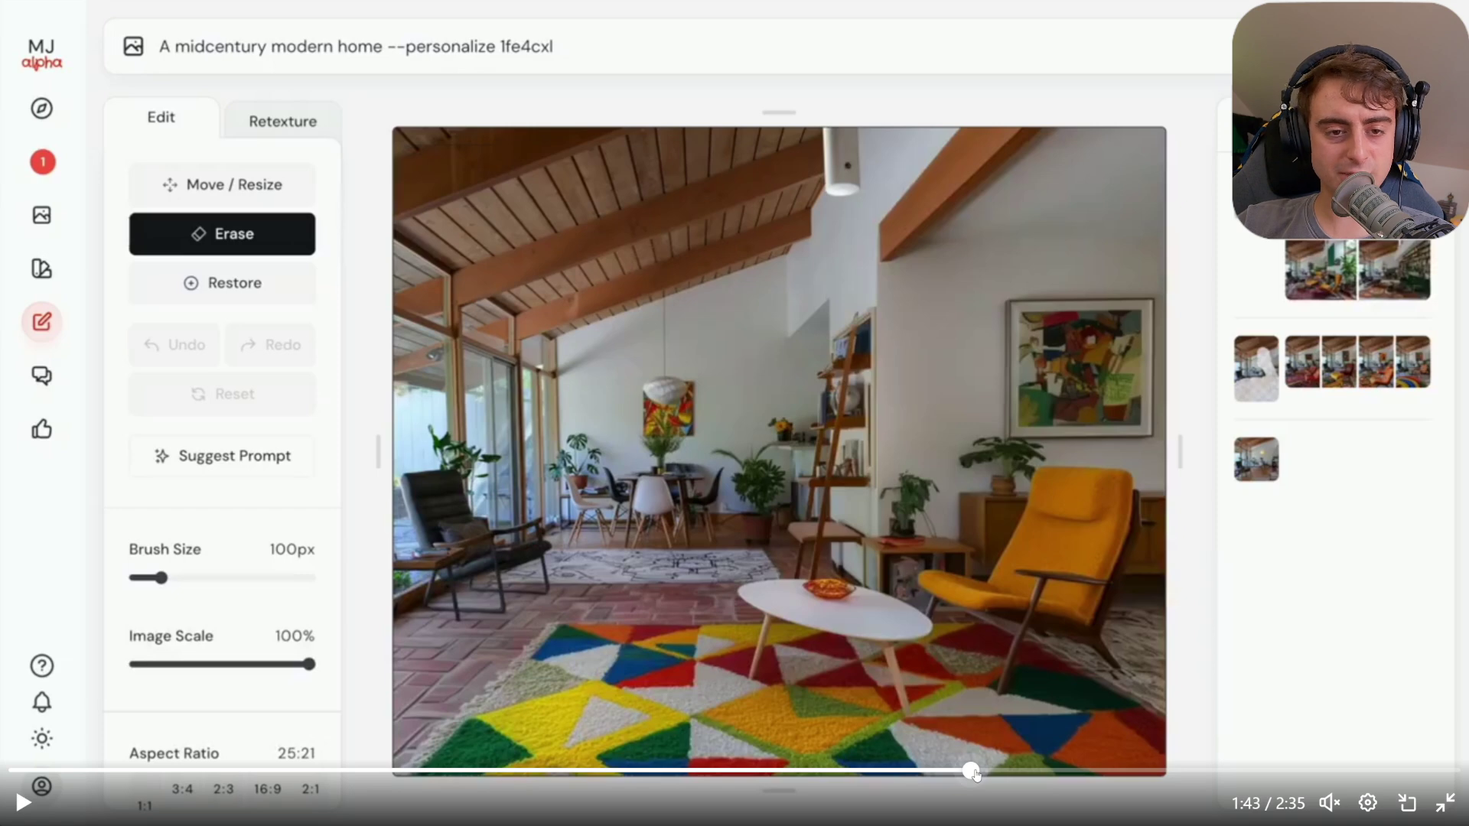
left_click_drag(976, 775, 1033, 771)
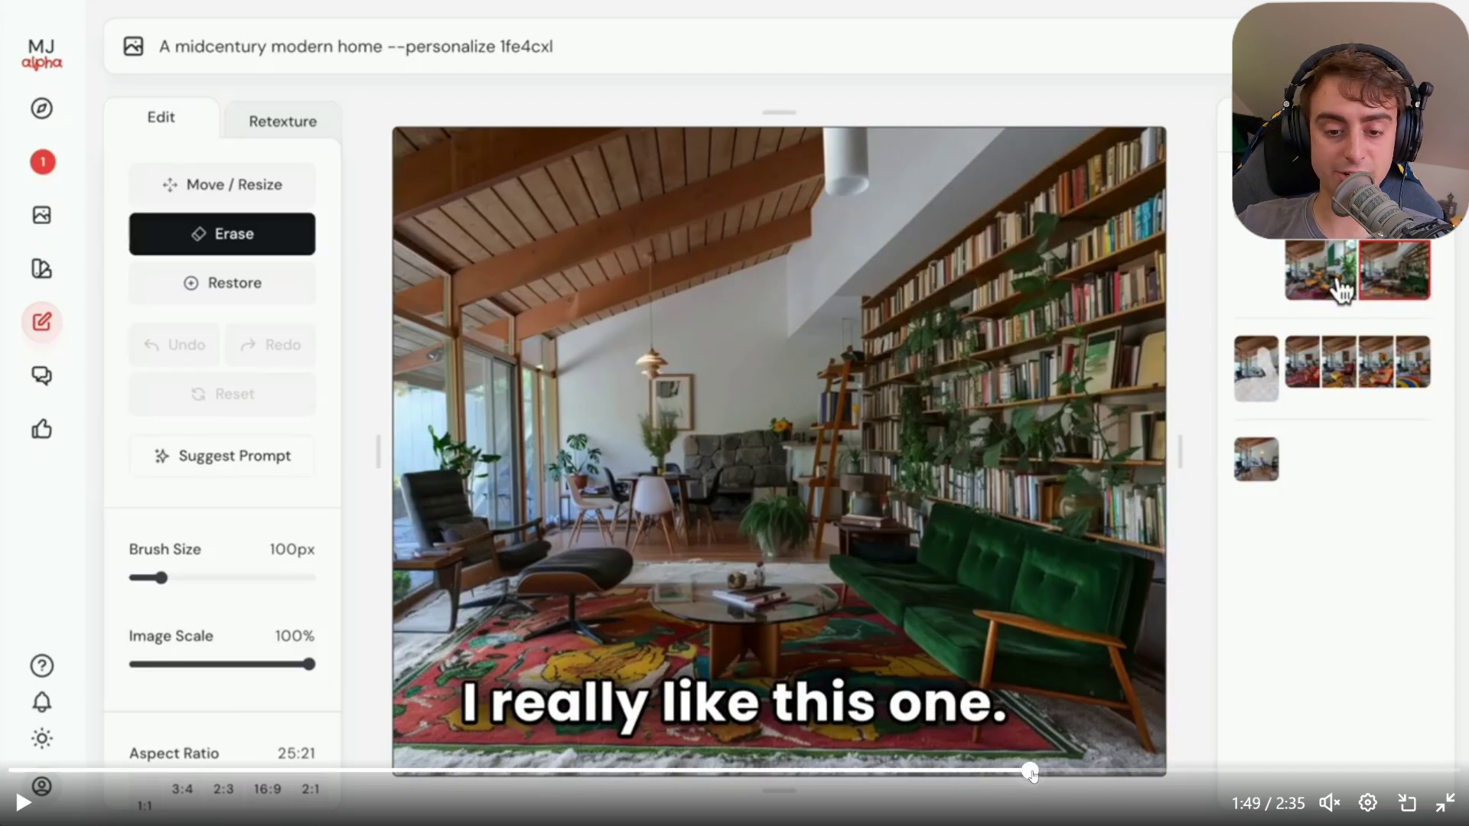
left_click_drag(1031, 774, 1150, 770)
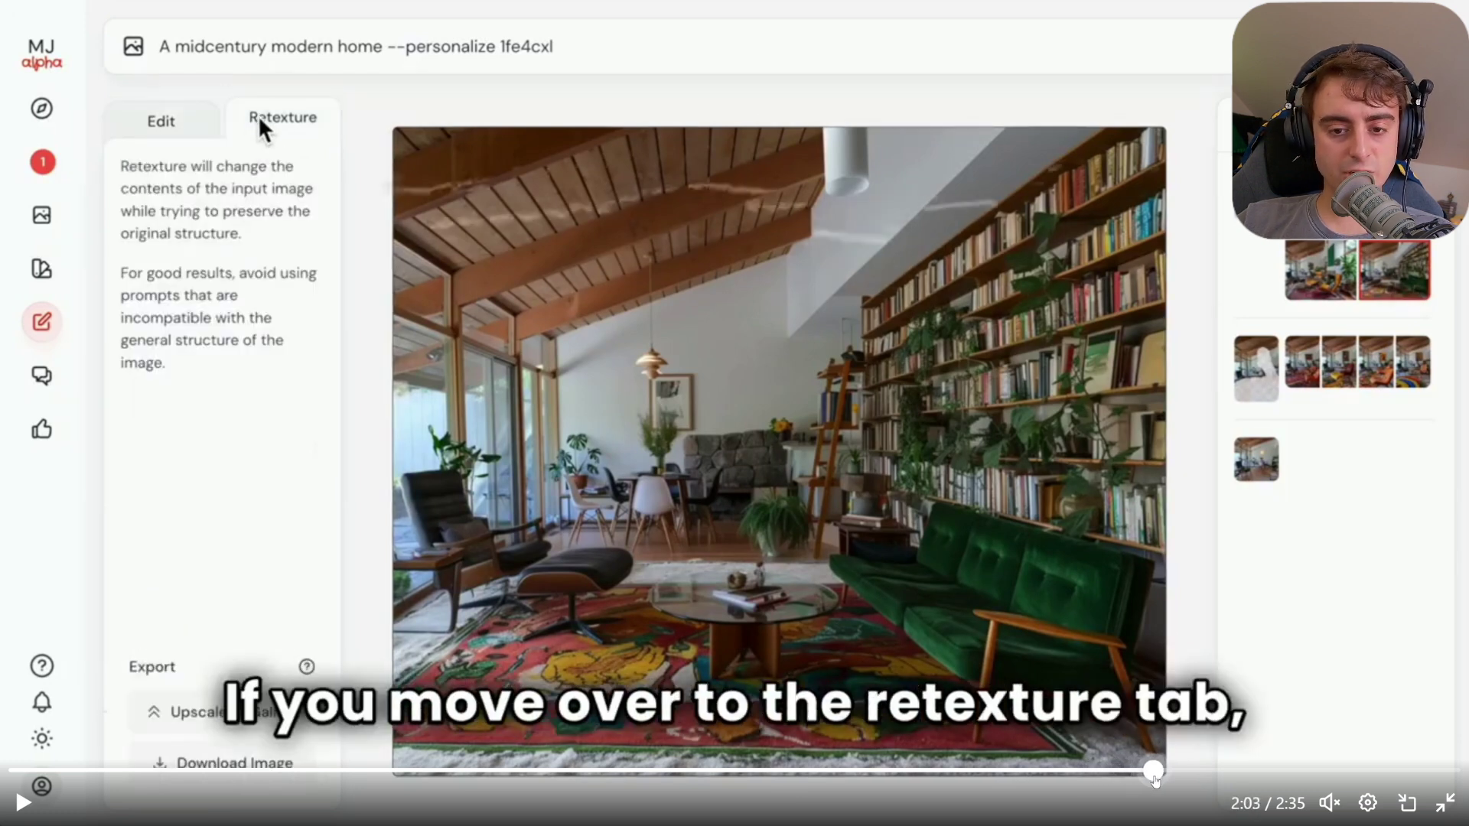
Toggle the demo's sound and pause, then resume playback during the retexture explanation.
key("m")
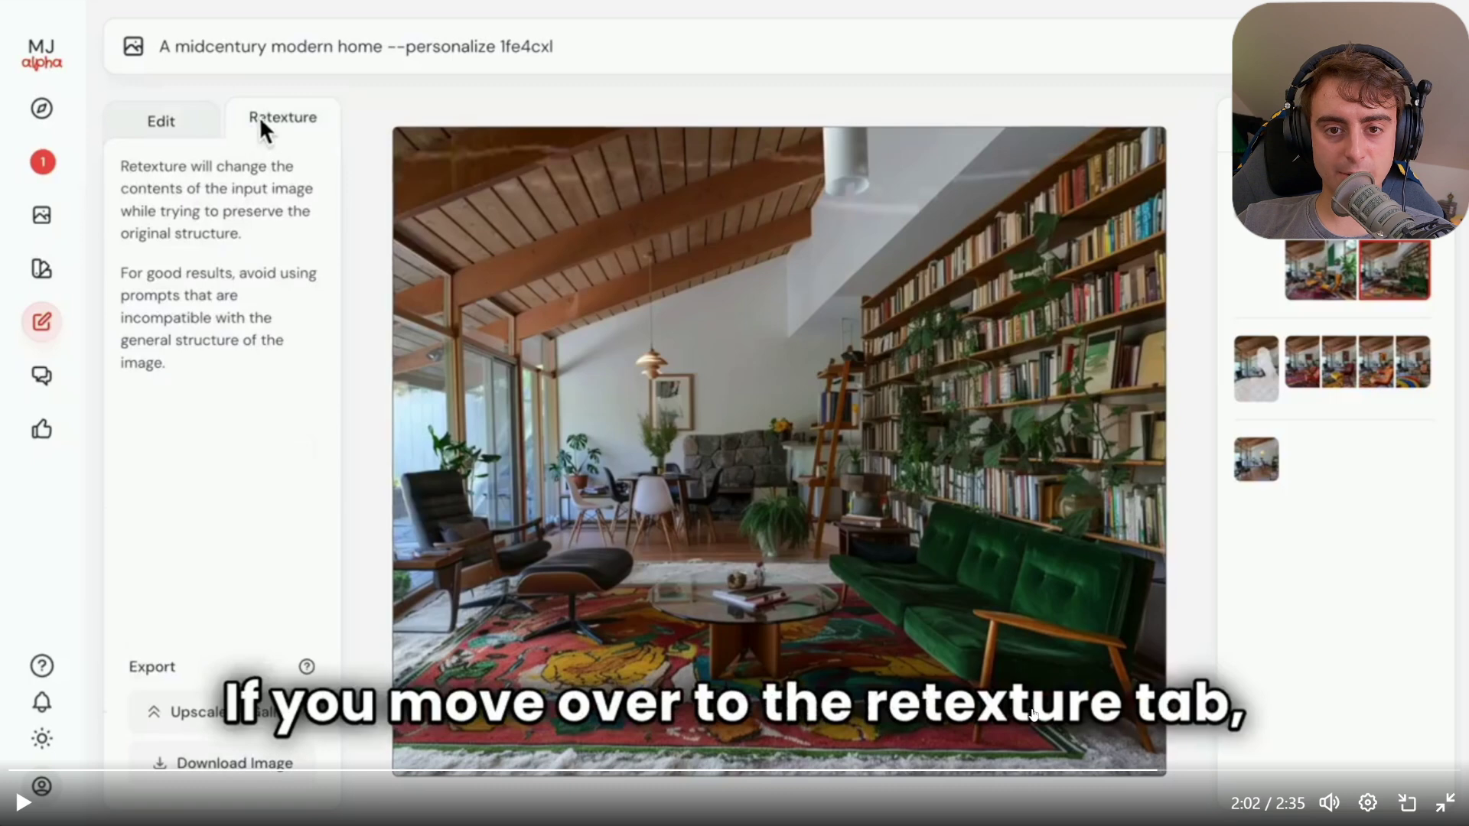
left_click(16, 805)
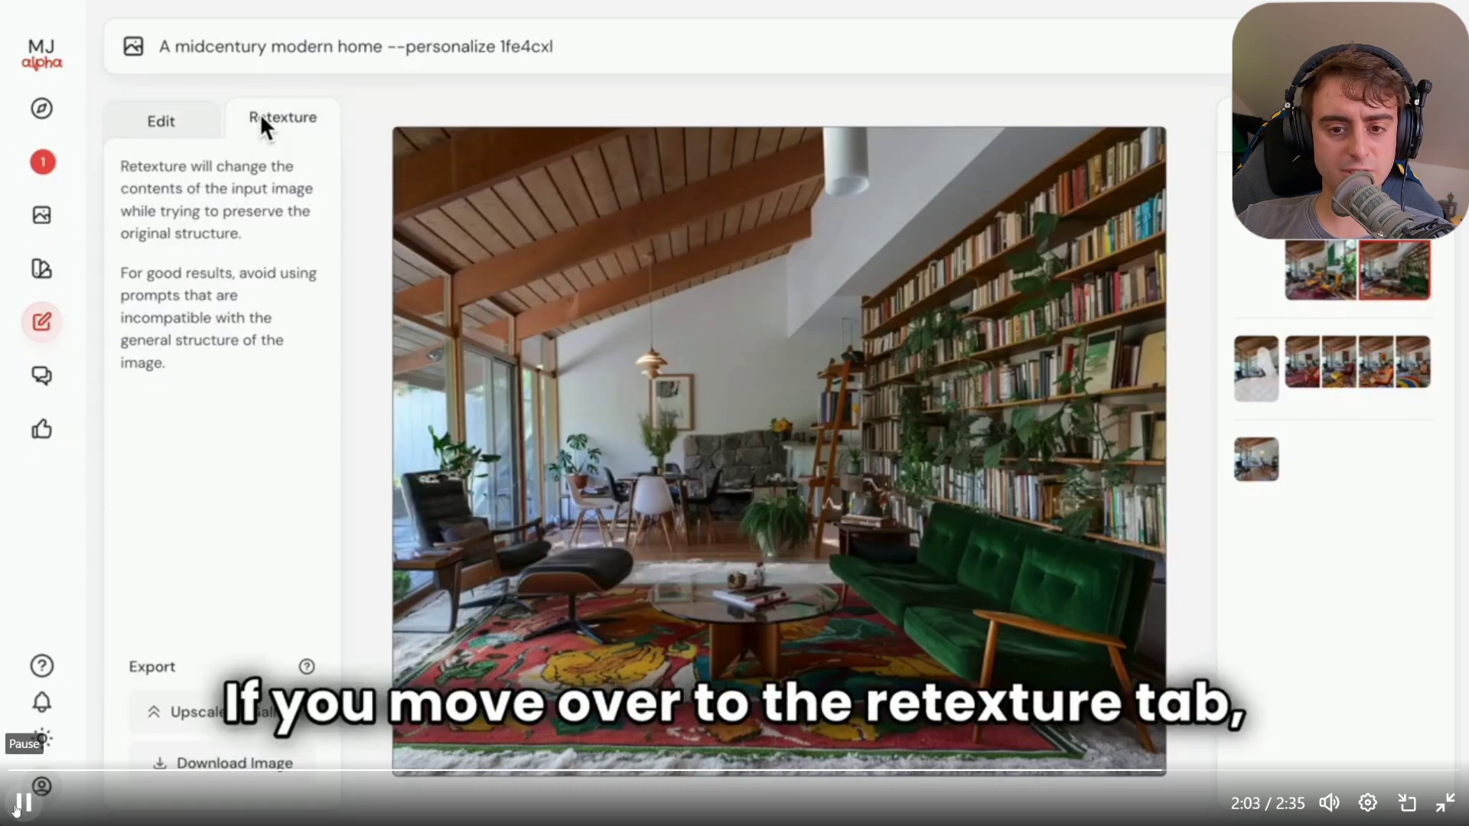
left_click(17, 805)
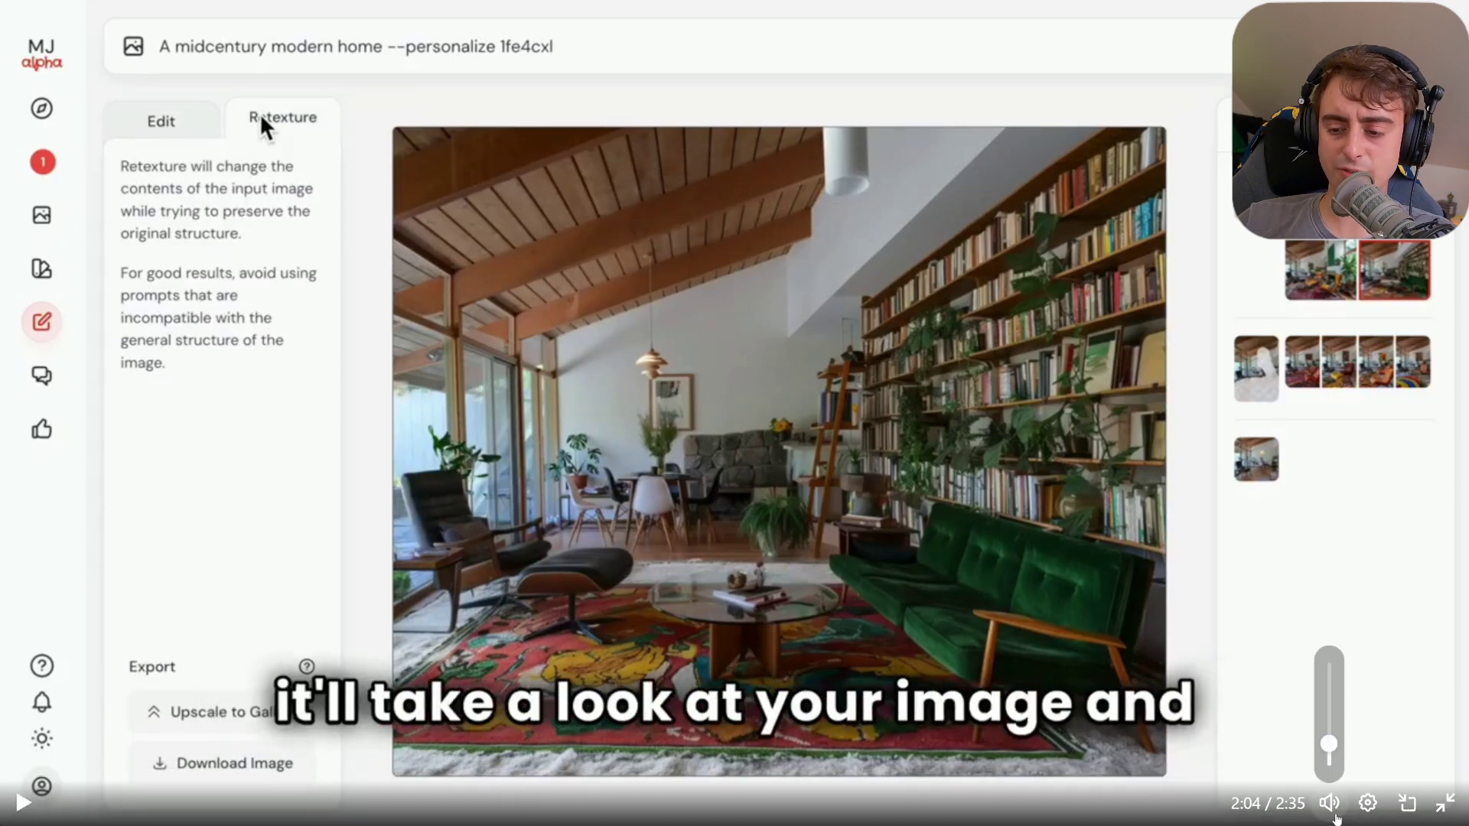
left_click(1329, 803)
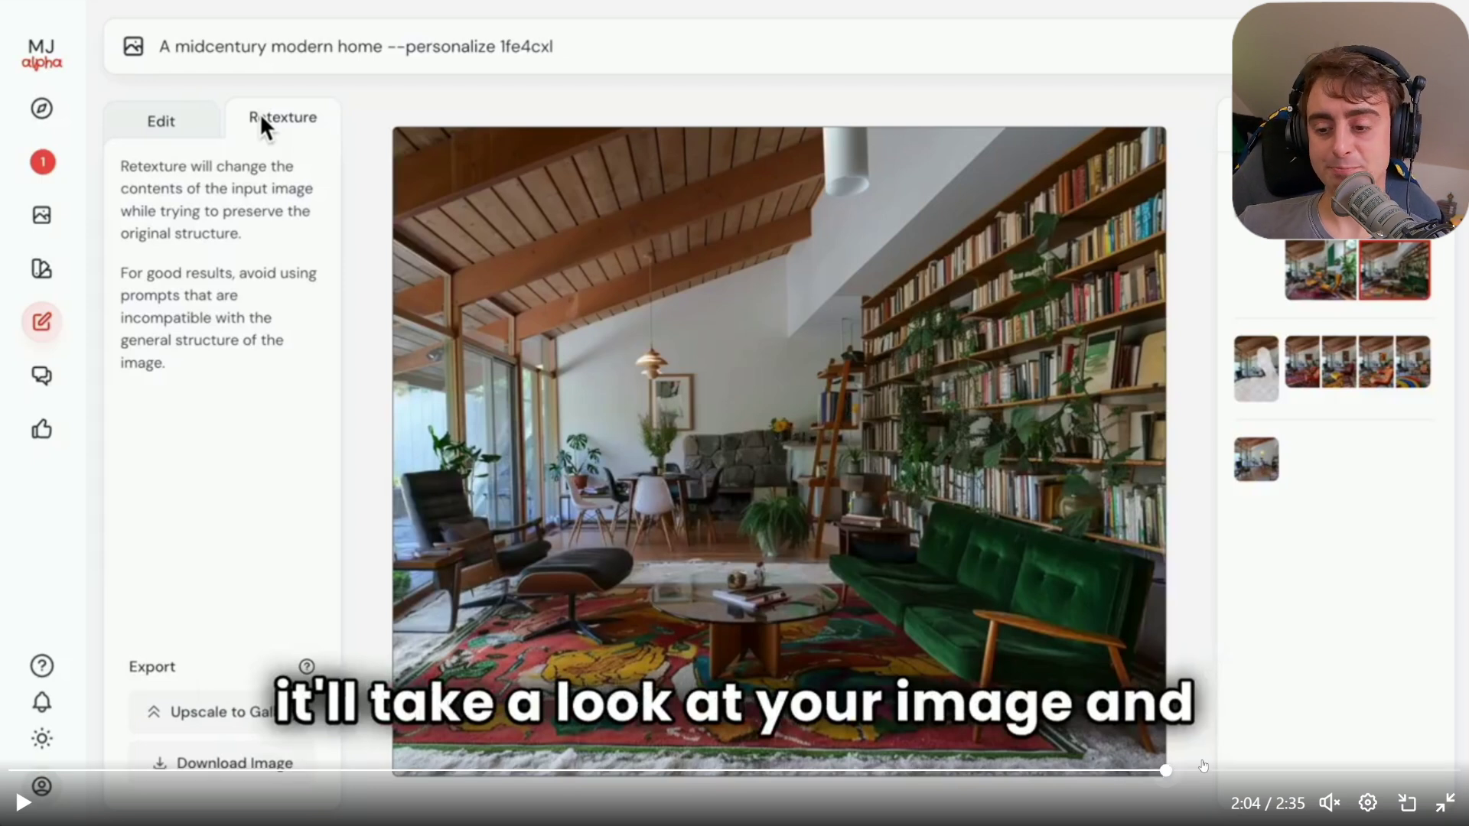
key("space")
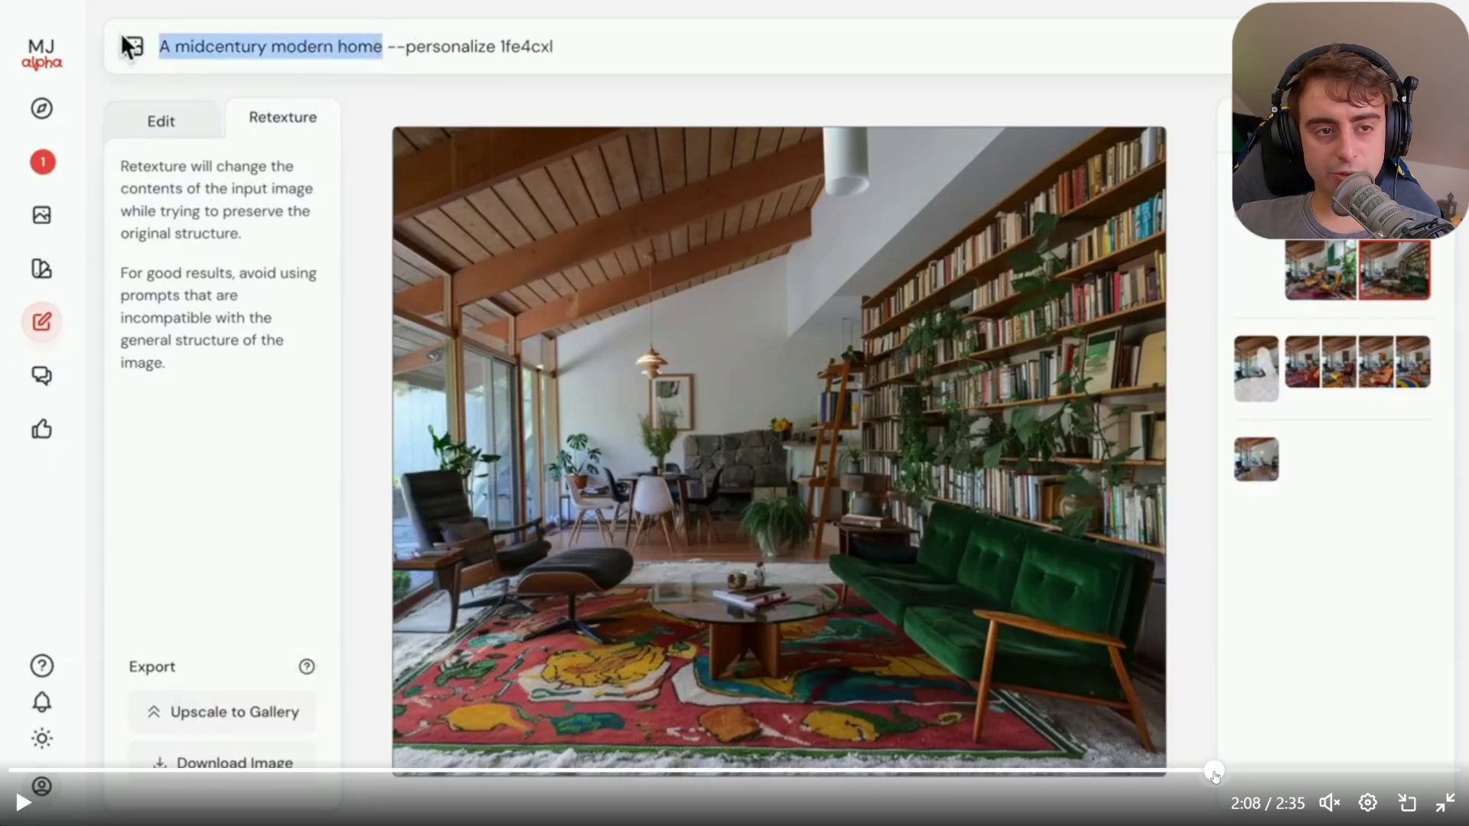
Seek through the retextured rooms, from the yellow sofa result to the Edit Your Images screen.
left_click(1228, 772)
left_click(1224, 772)
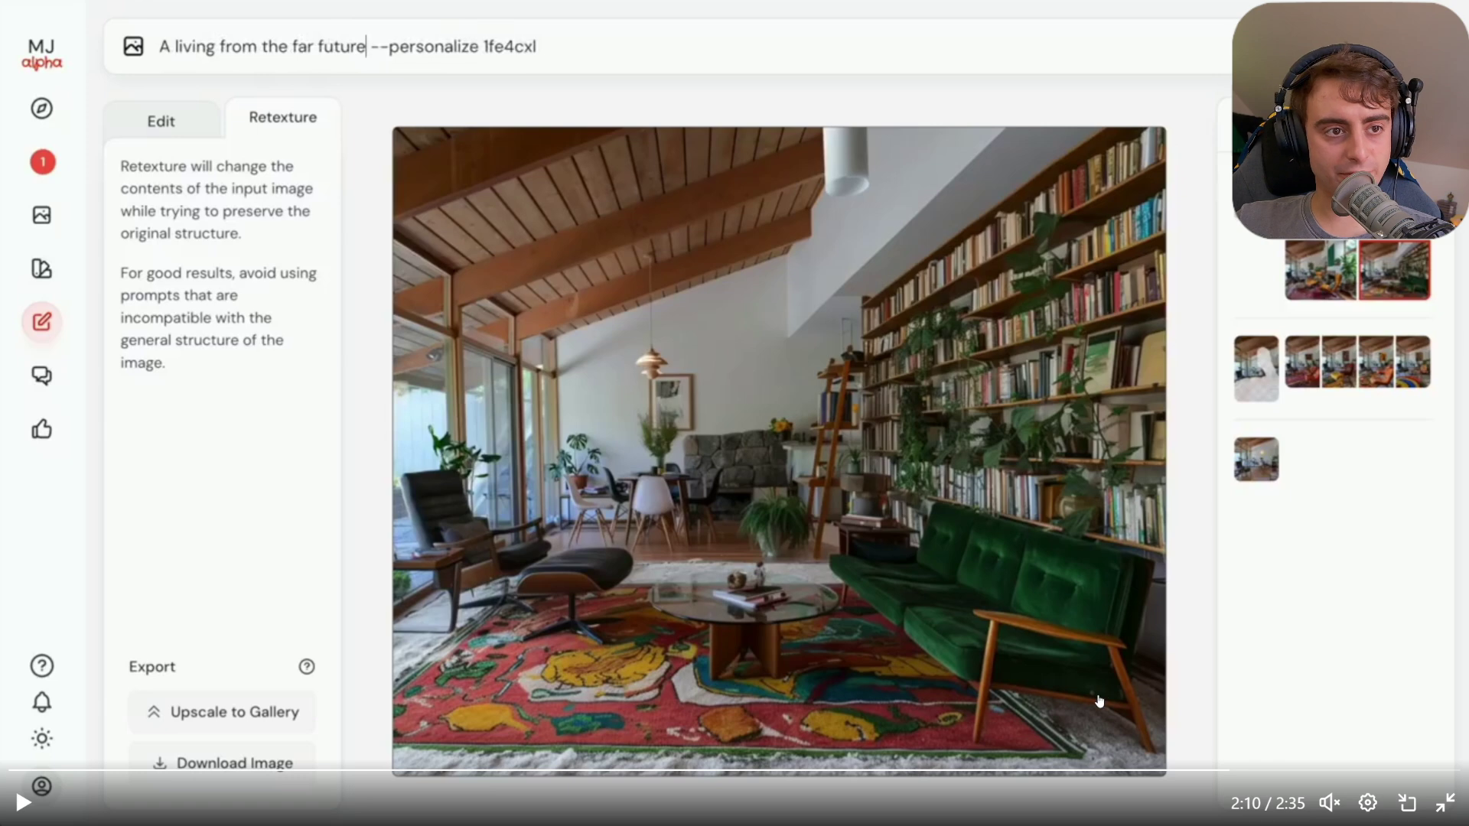
left_click(1123, 694)
left_click(507, 507)
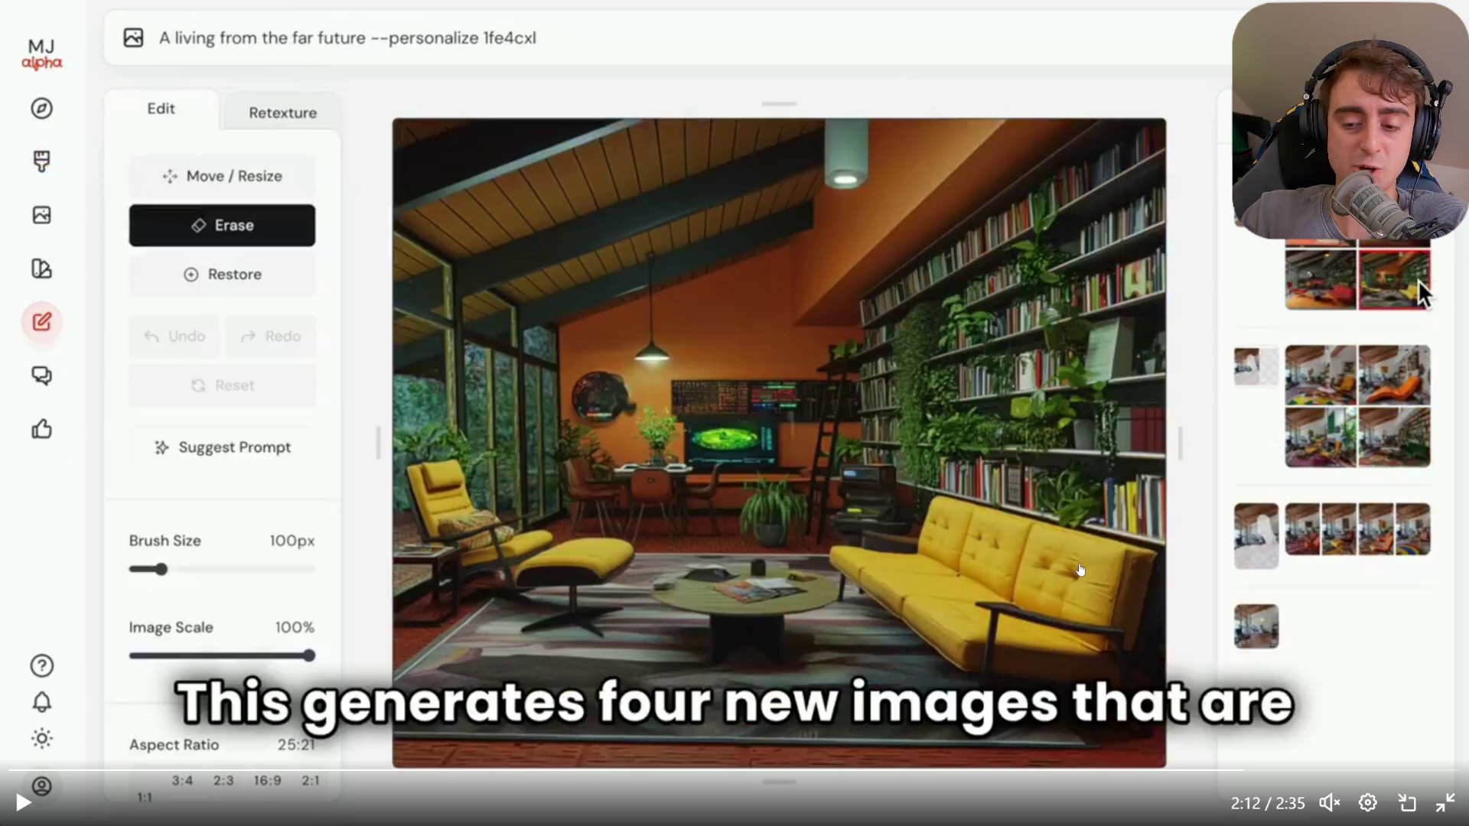
left_click(1246, 773)
left_click_drag(1247, 775, 1275, 775)
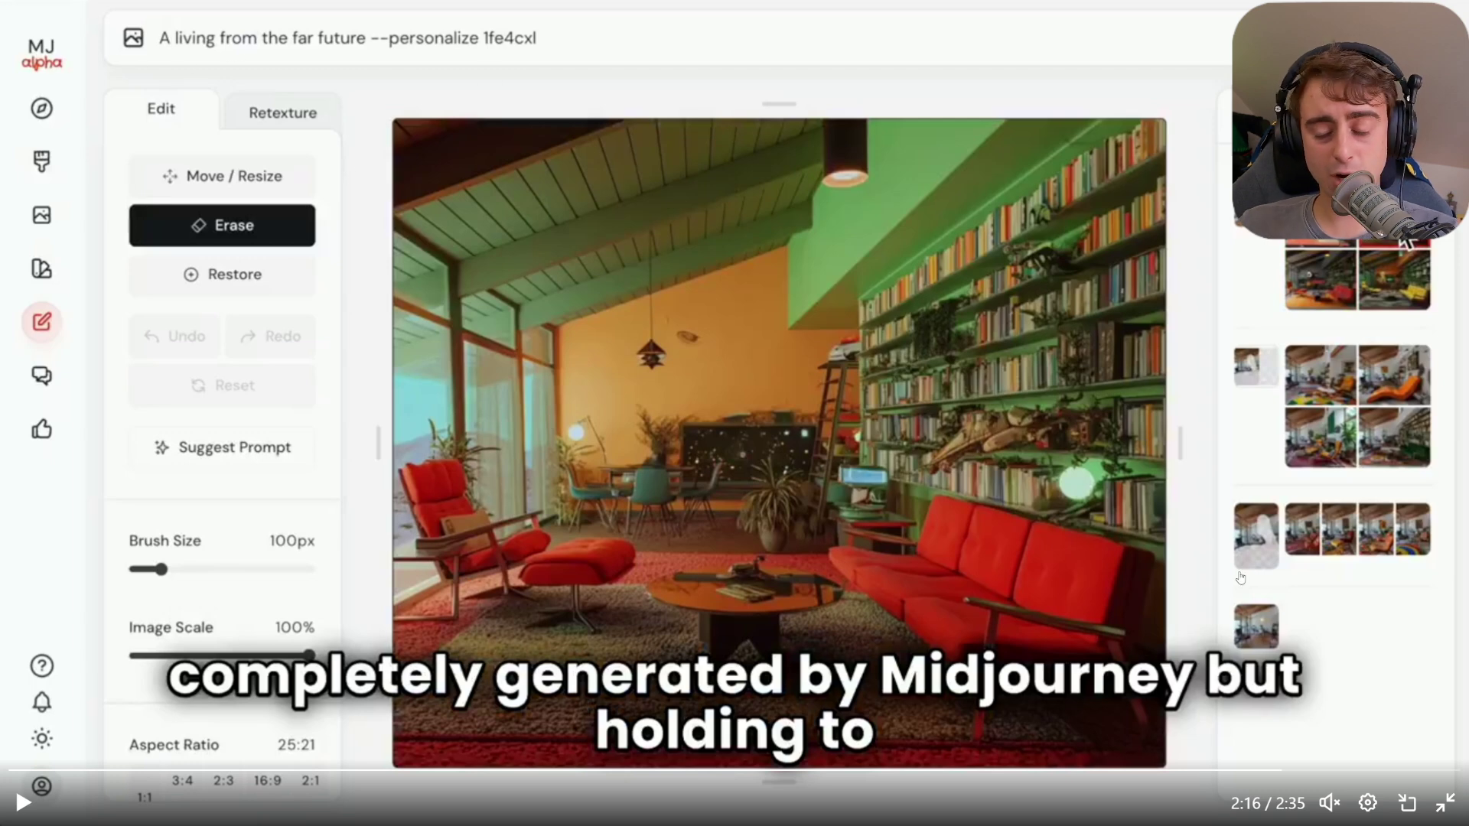
key("Right")
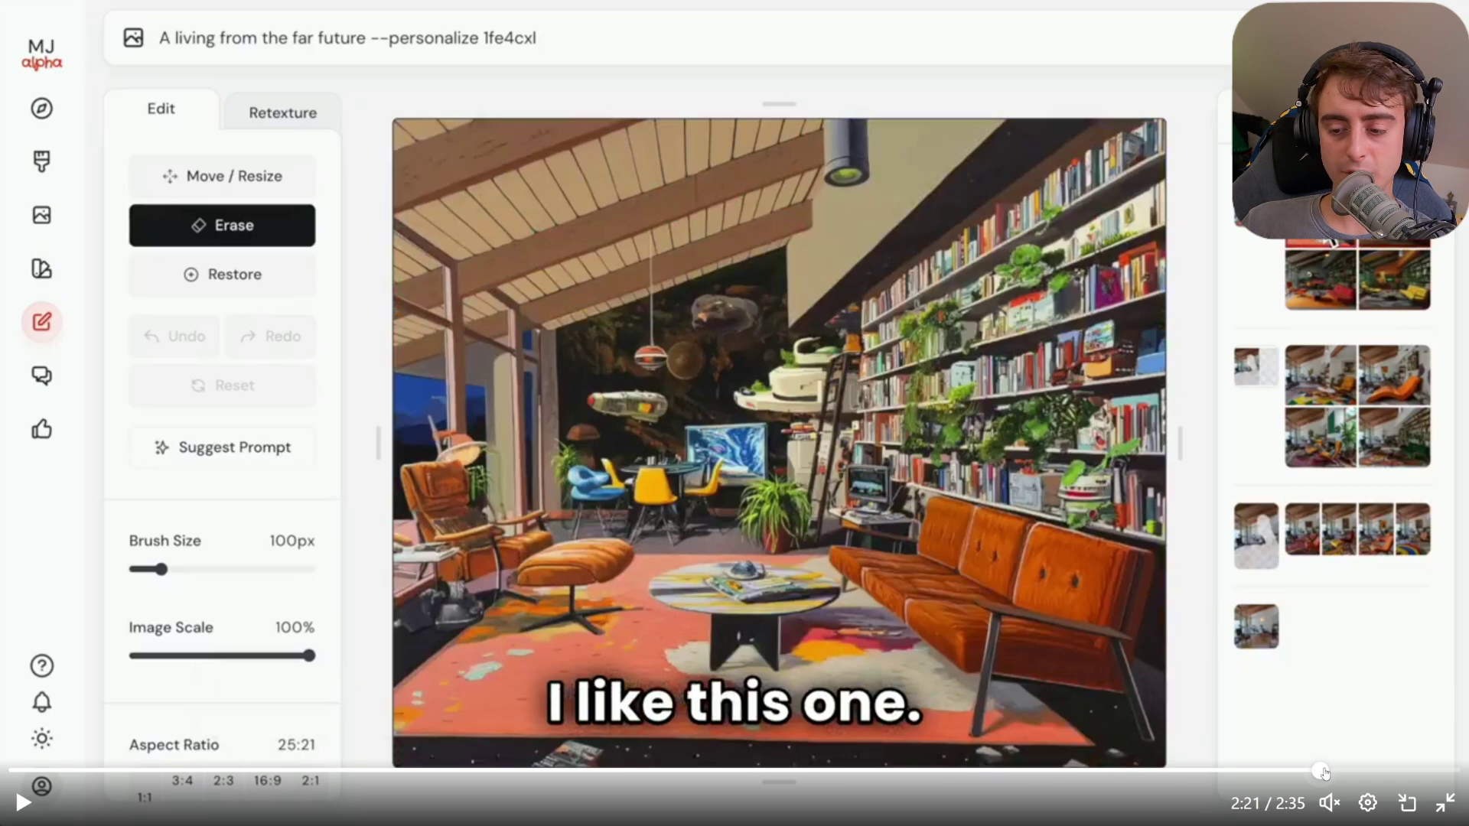
left_click_drag(1324, 773, 1358, 769)
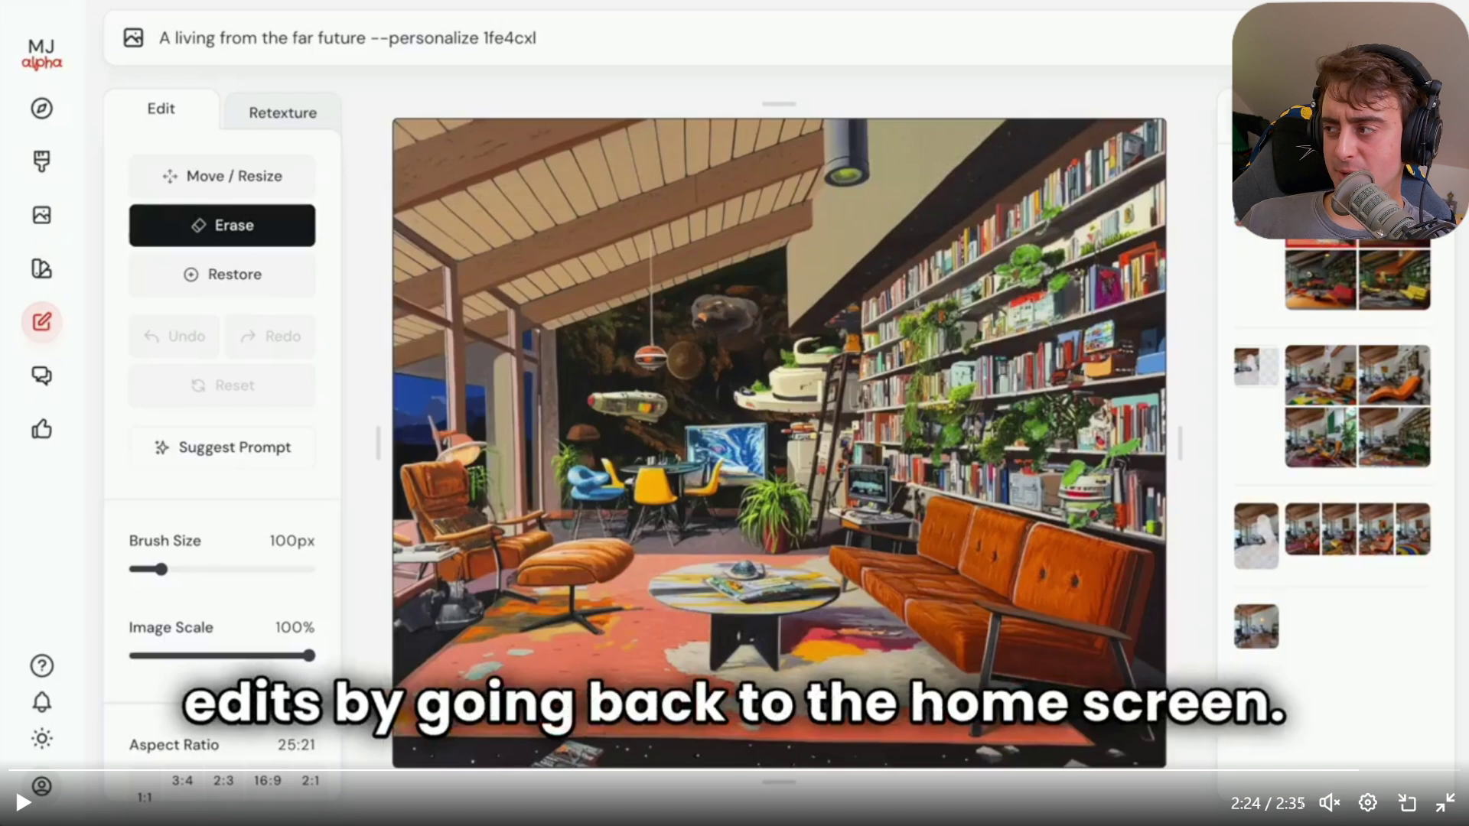
mouse_move(1322, 822)
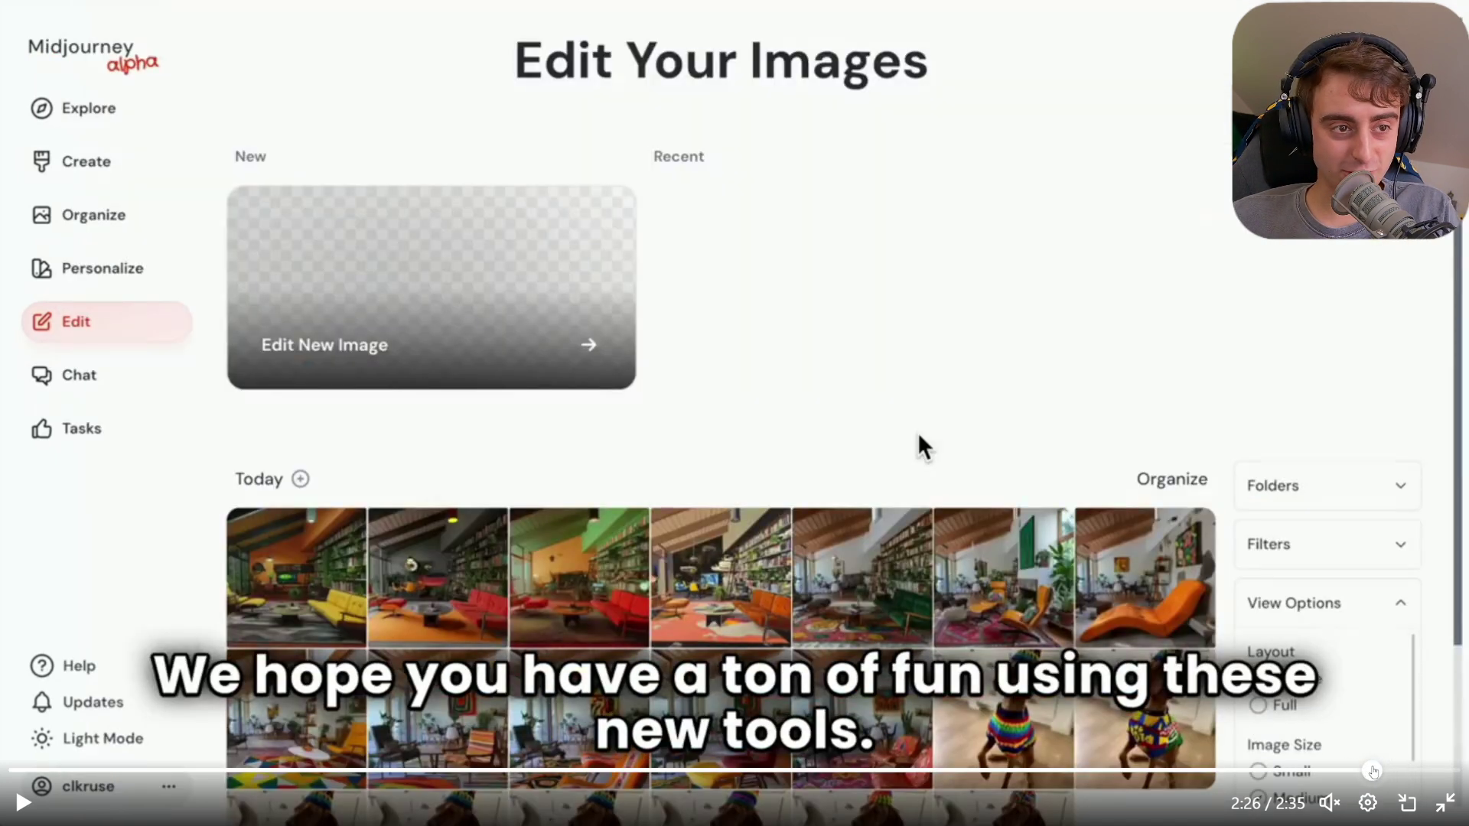
left_click_drag(1374, 771, 1356, 771)
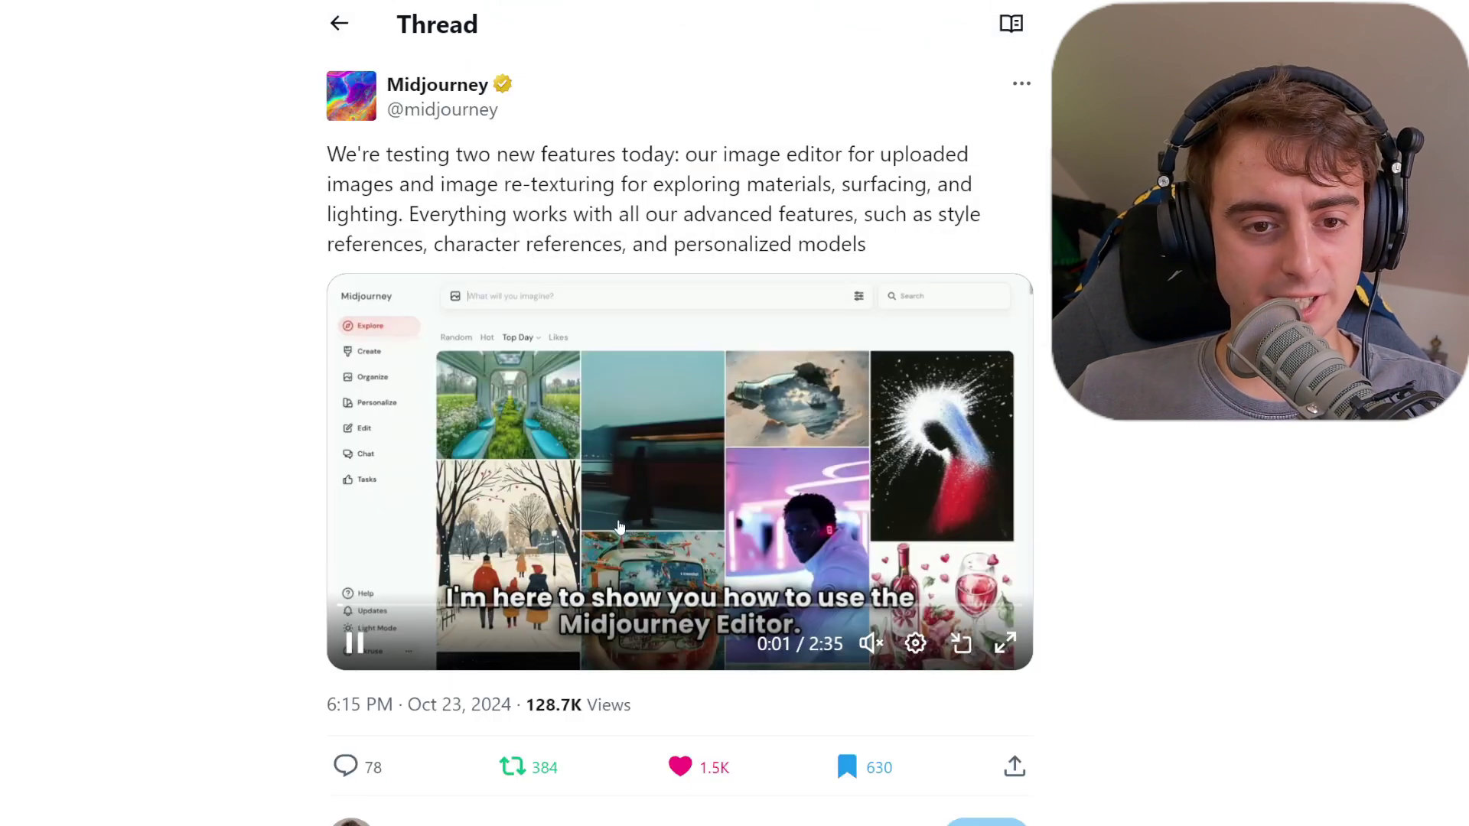
Pause the demo and view the reply's runner, whale and Grand Central sphere photos full-size.
left_click(355, 639)
scroll(580, 605, "down", 10)
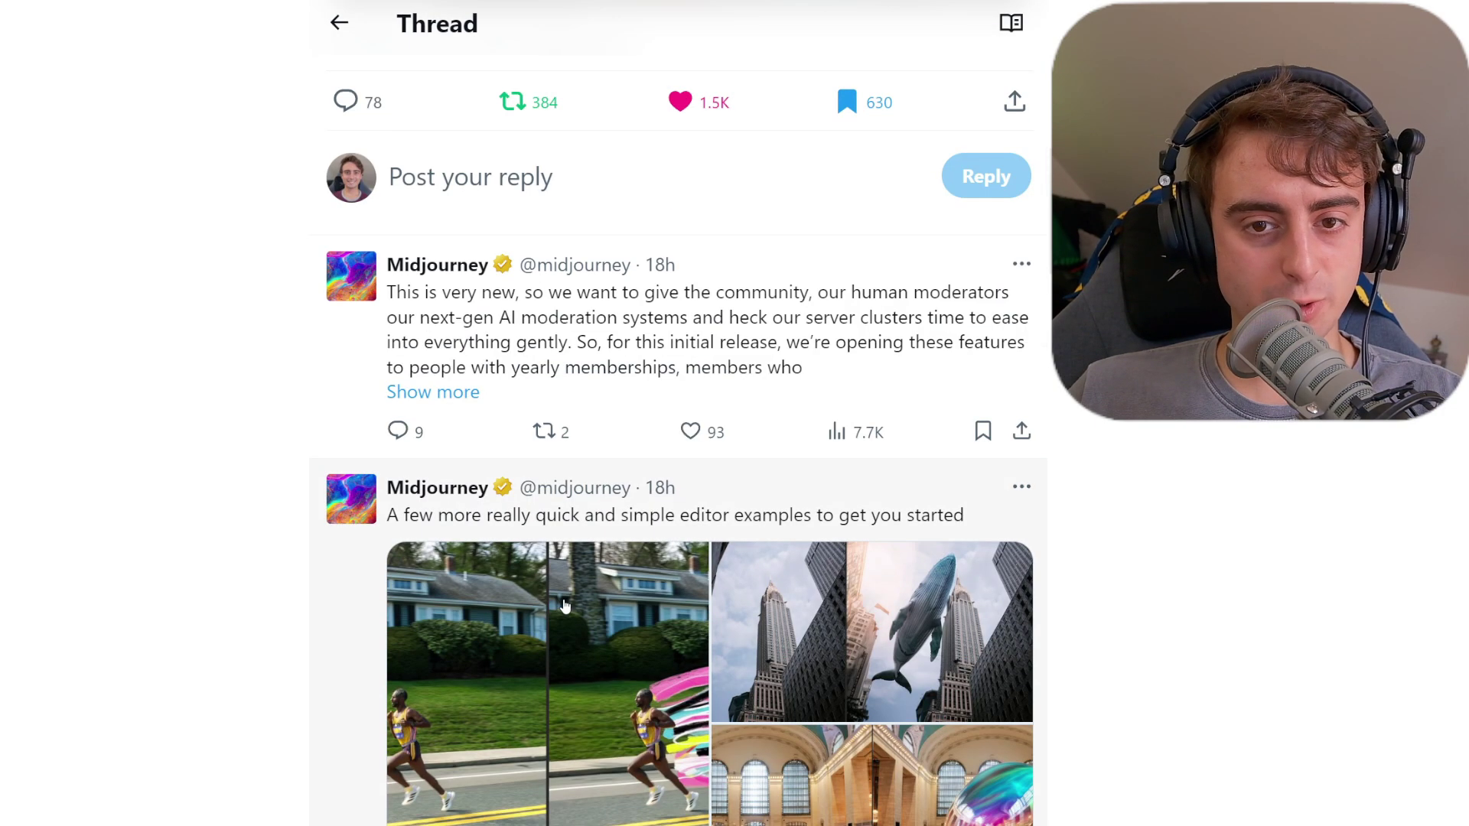
scroll(580, 606, "up", 1)
left_click(578, 609)
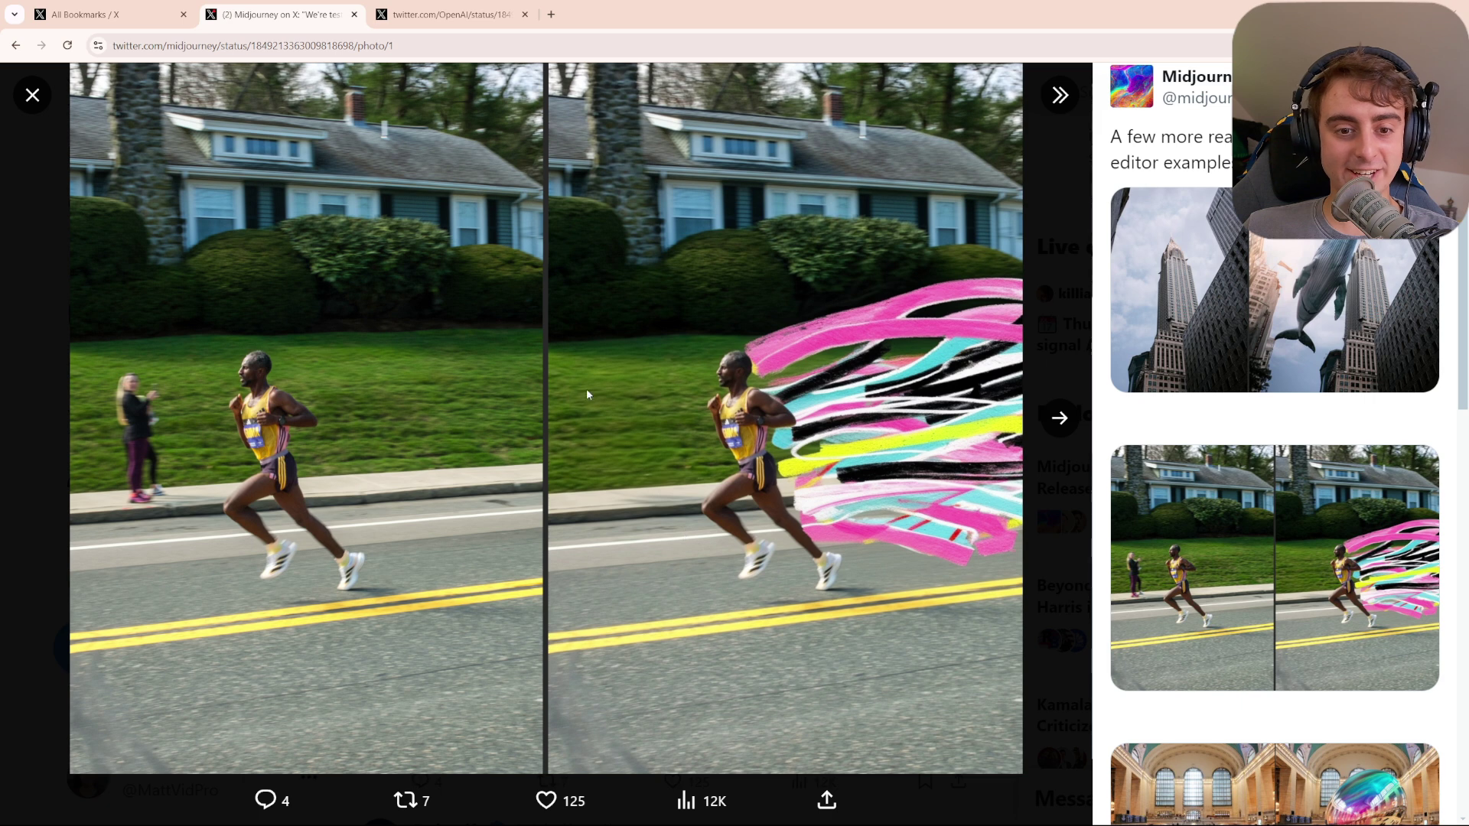
left_click(1060, 419)
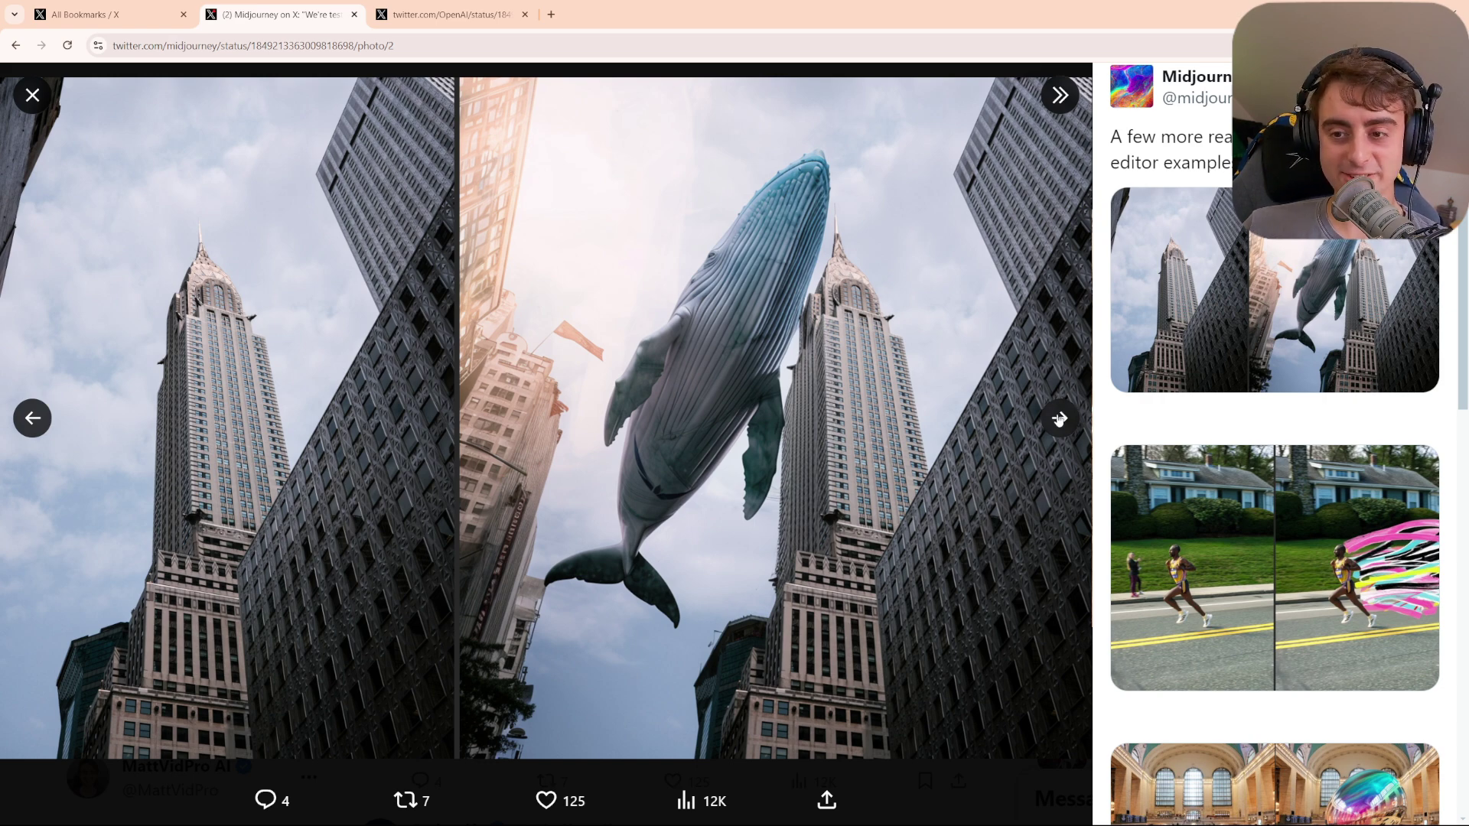
left_click(1059, 418)
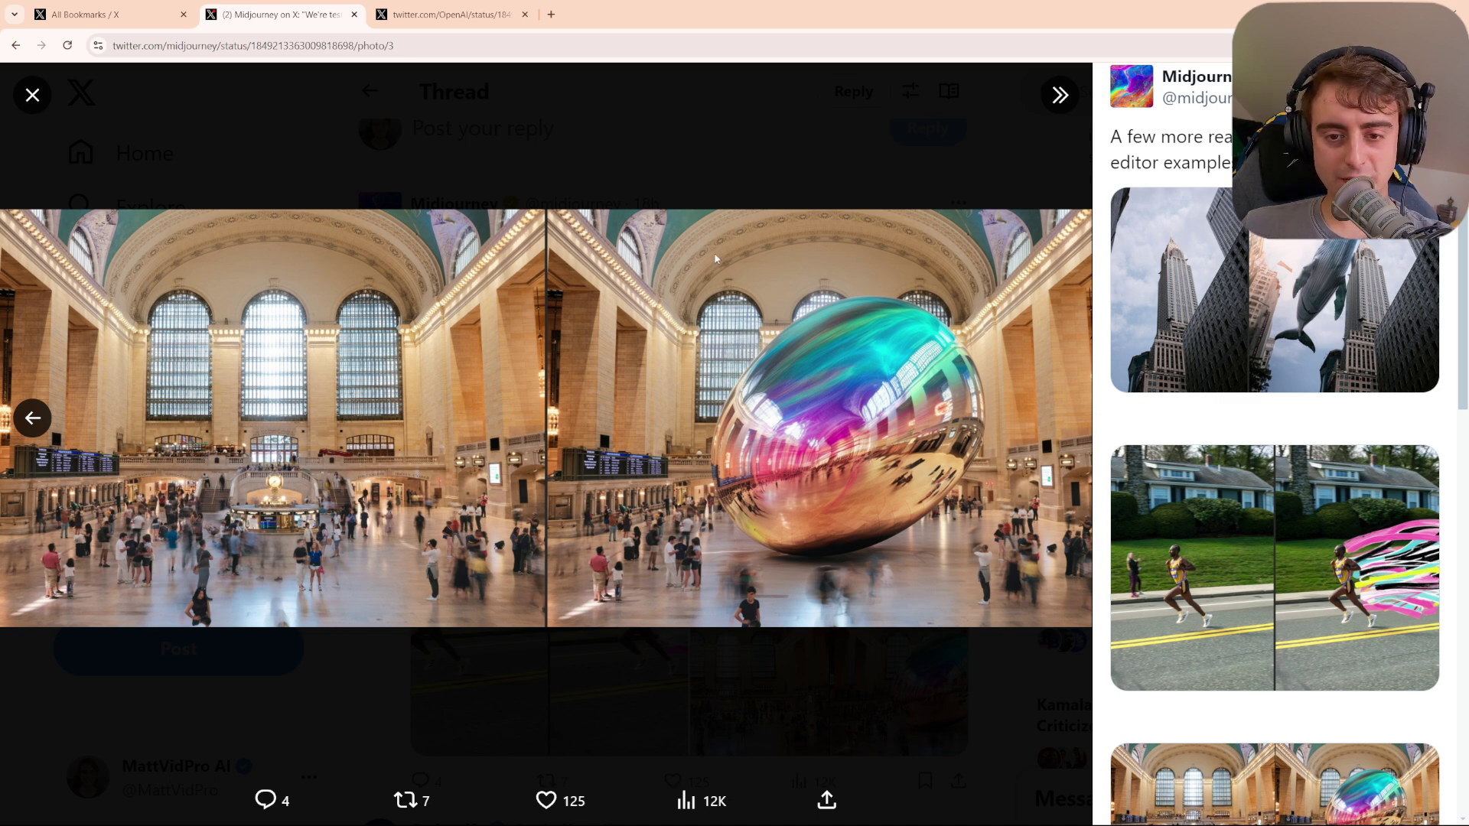
left_click(32, 95)
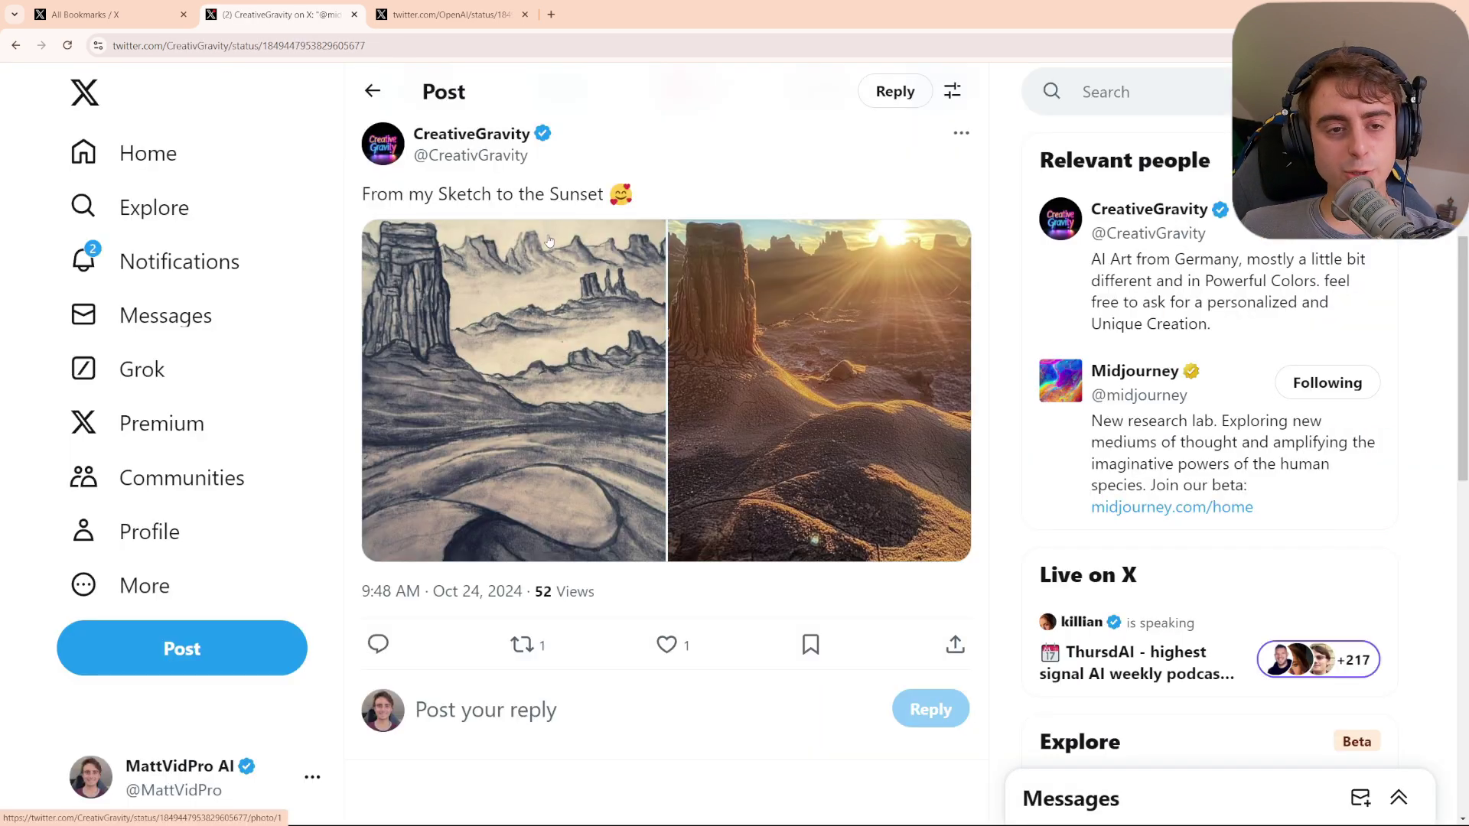
Flip back and forth between the pencil desert sketch and its sunlit rendered photo.
left_click(506, 243)
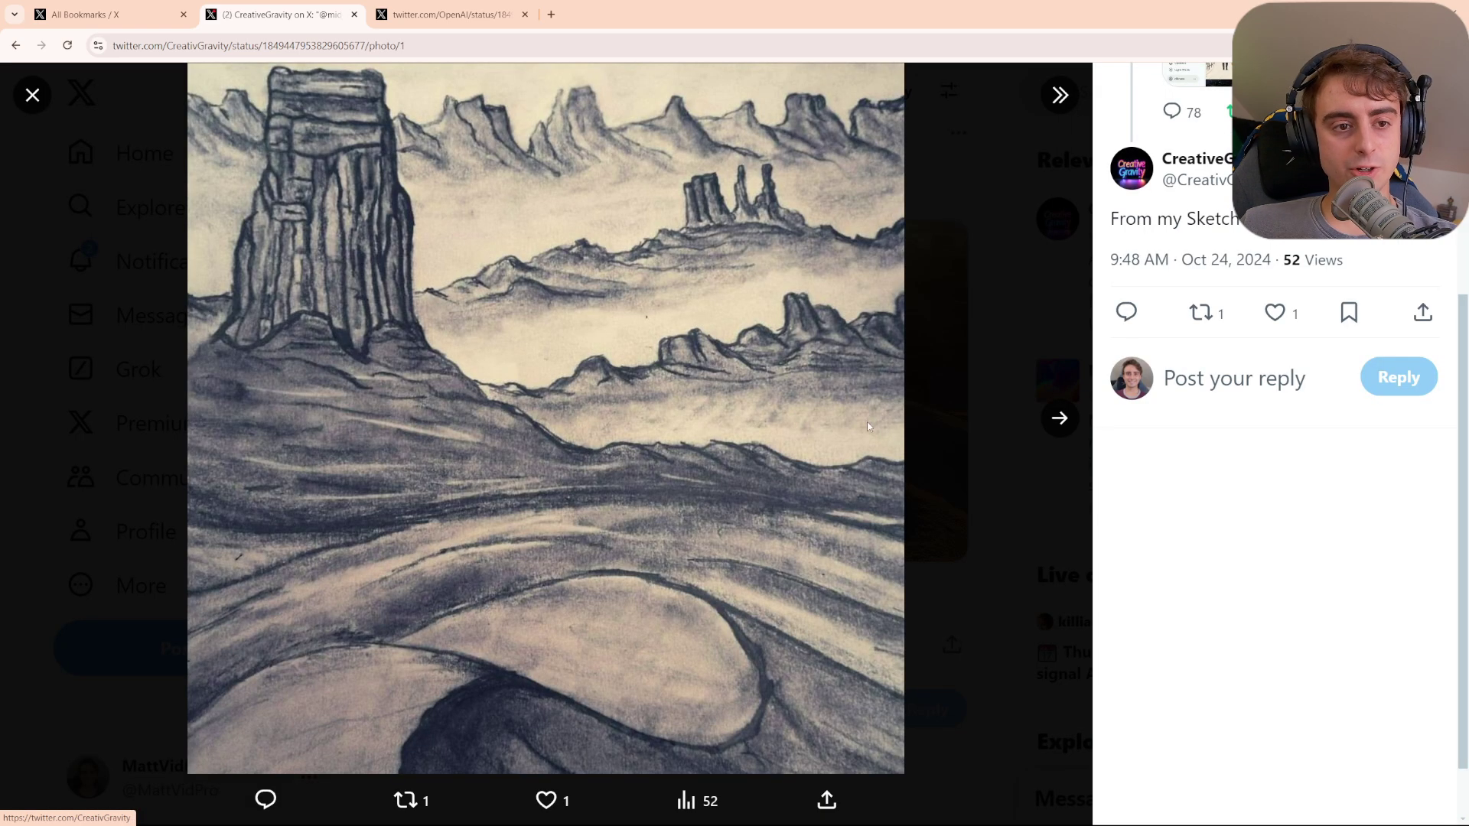
left_click(1057, 420)
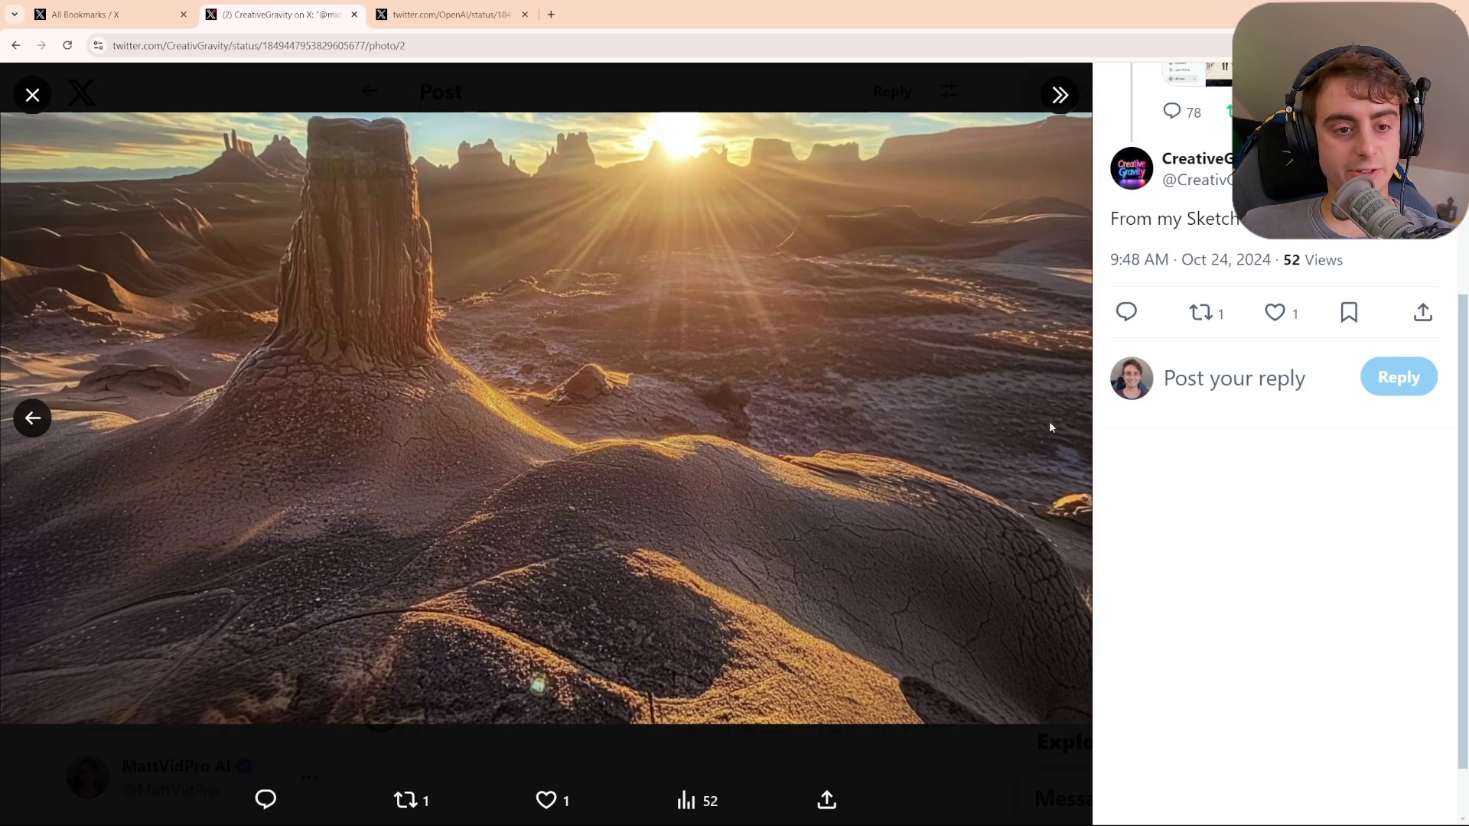
key("Left")
key("Right")
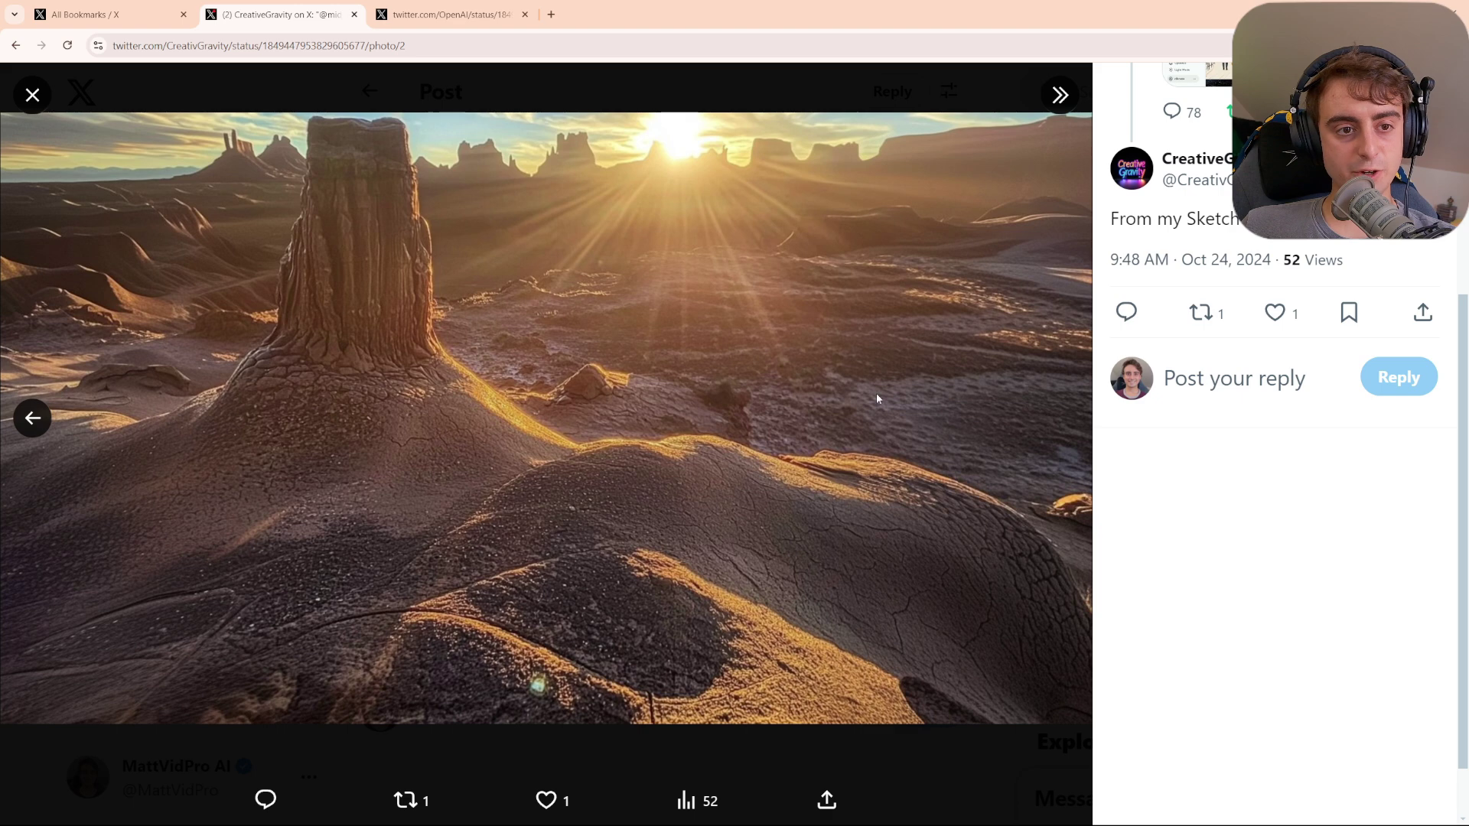
key("Left")
left_click(1056, 420)
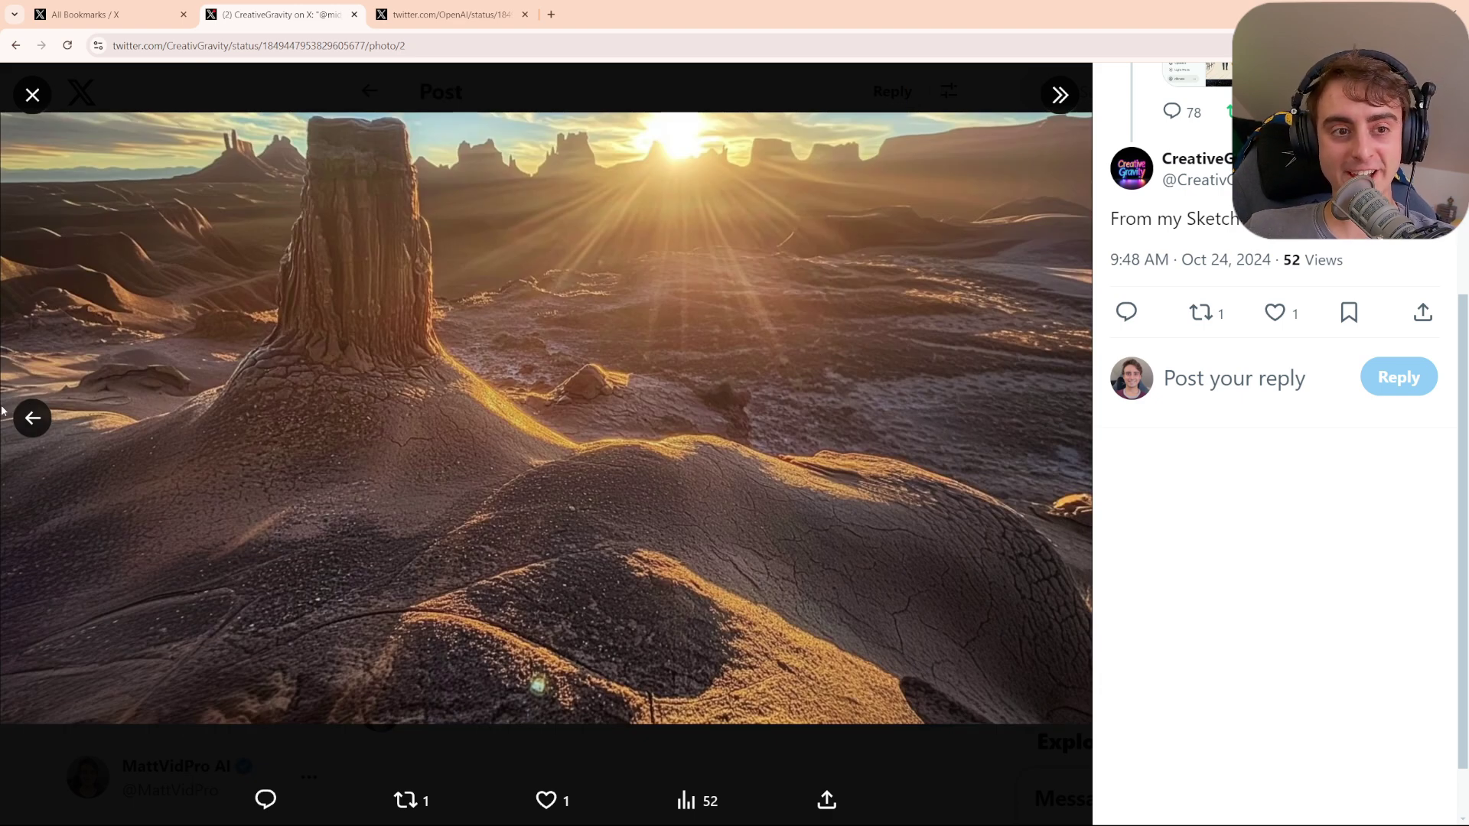
left_click(33, 418)
left_click(1060, 419)
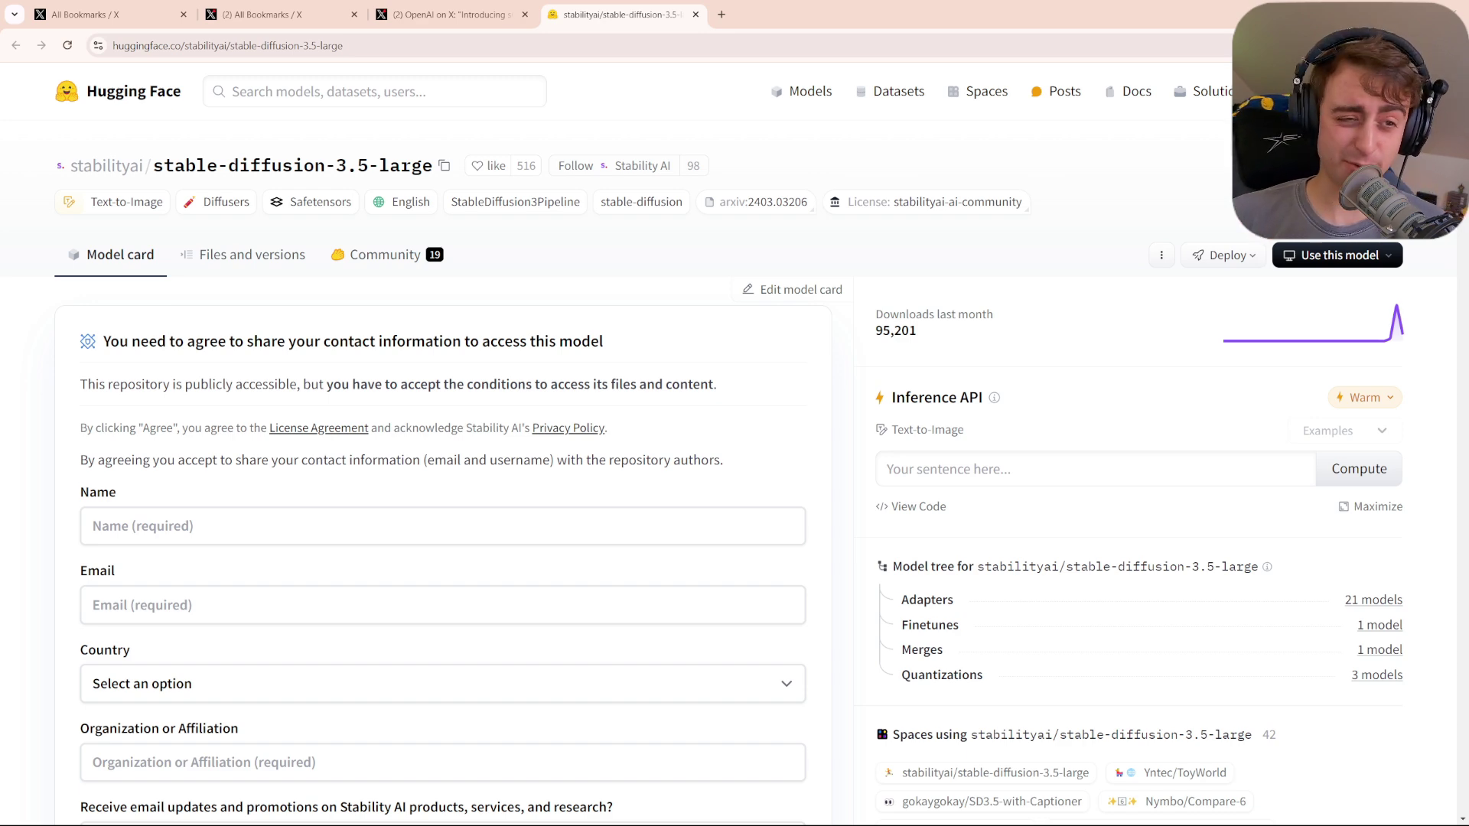
Scroll the SD3.5 Large model card, checking a rock sample image and highlighting the $1M revenue license limit.
scroll(1039, 652, "down", 10)
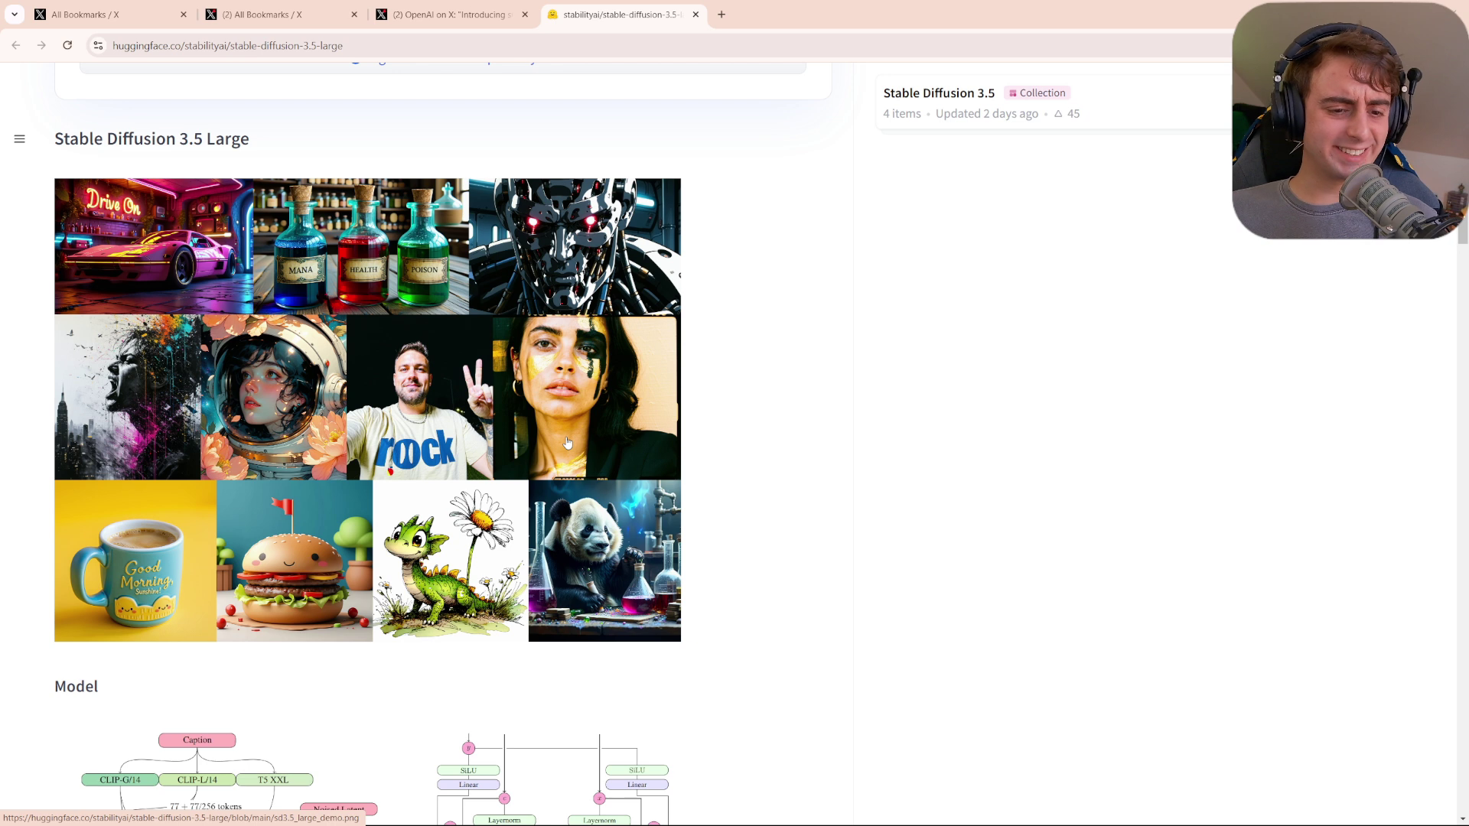
right_click(378, 436)
left_click(298, 402)
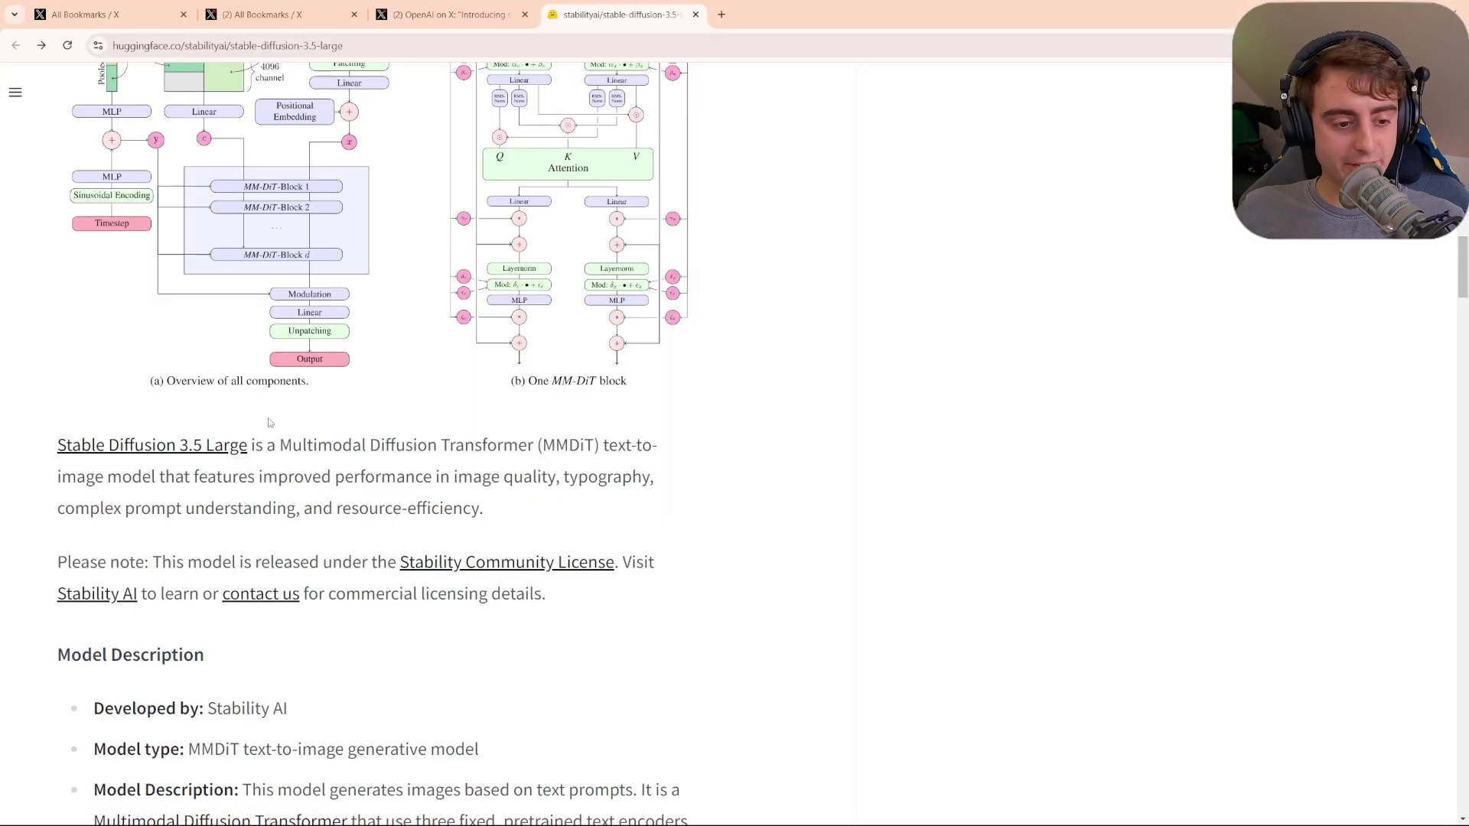
scroll(397, 506, "down", 1)
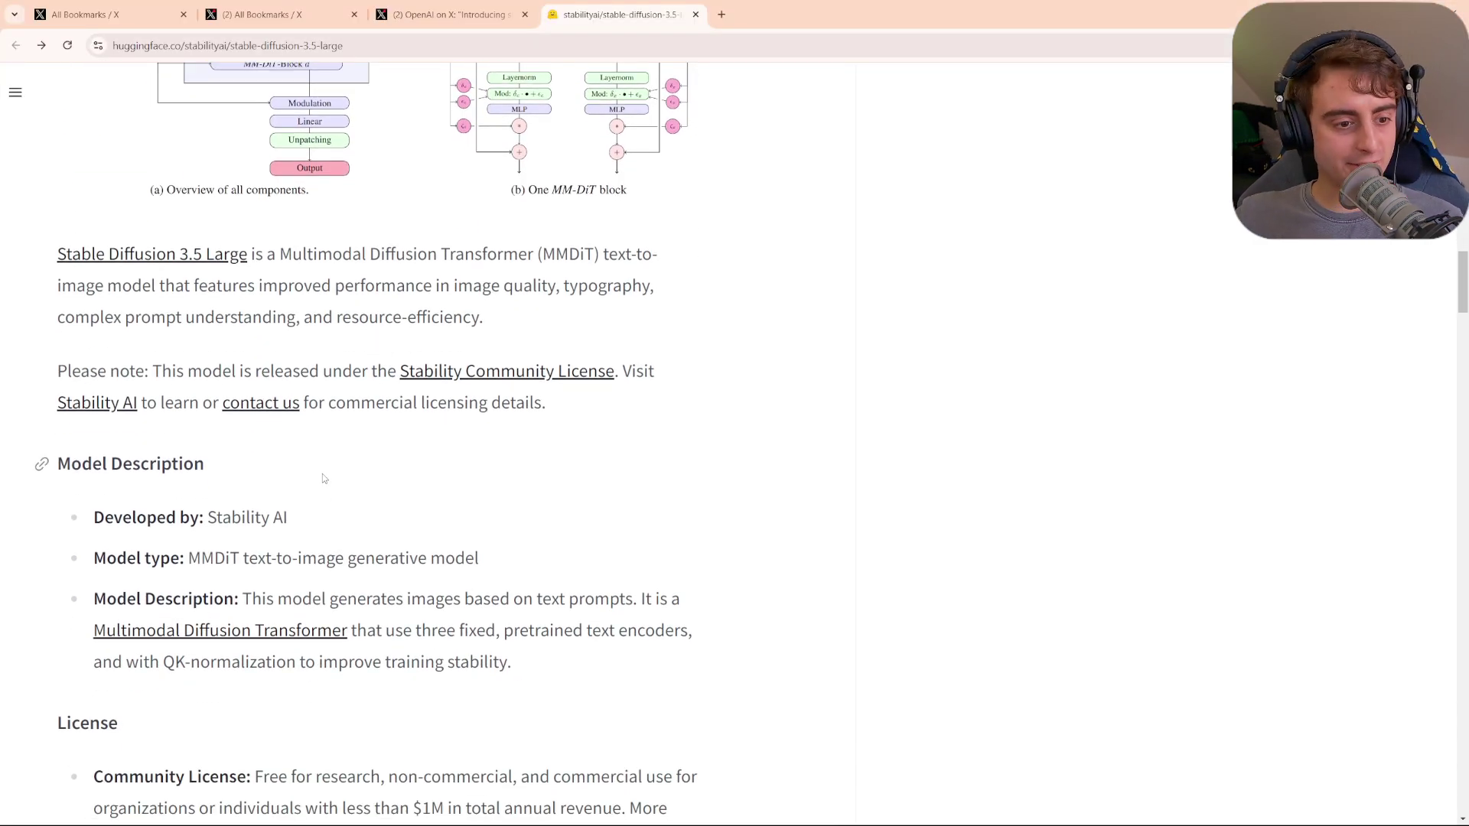
scroll(346, 497, "down", 6)
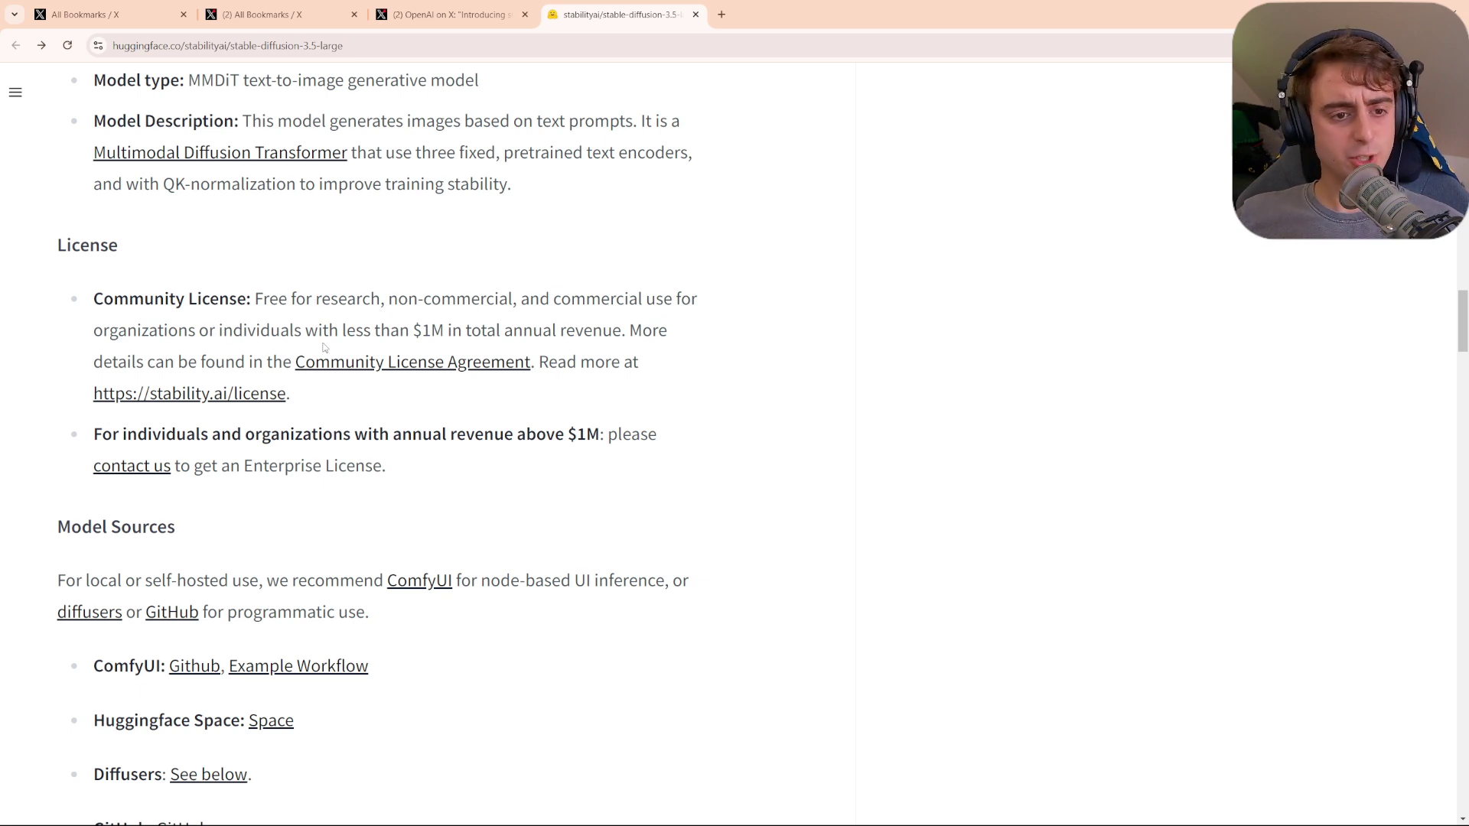
left_click_drag(412, 331, 639, 331)
left_click(672, 371)
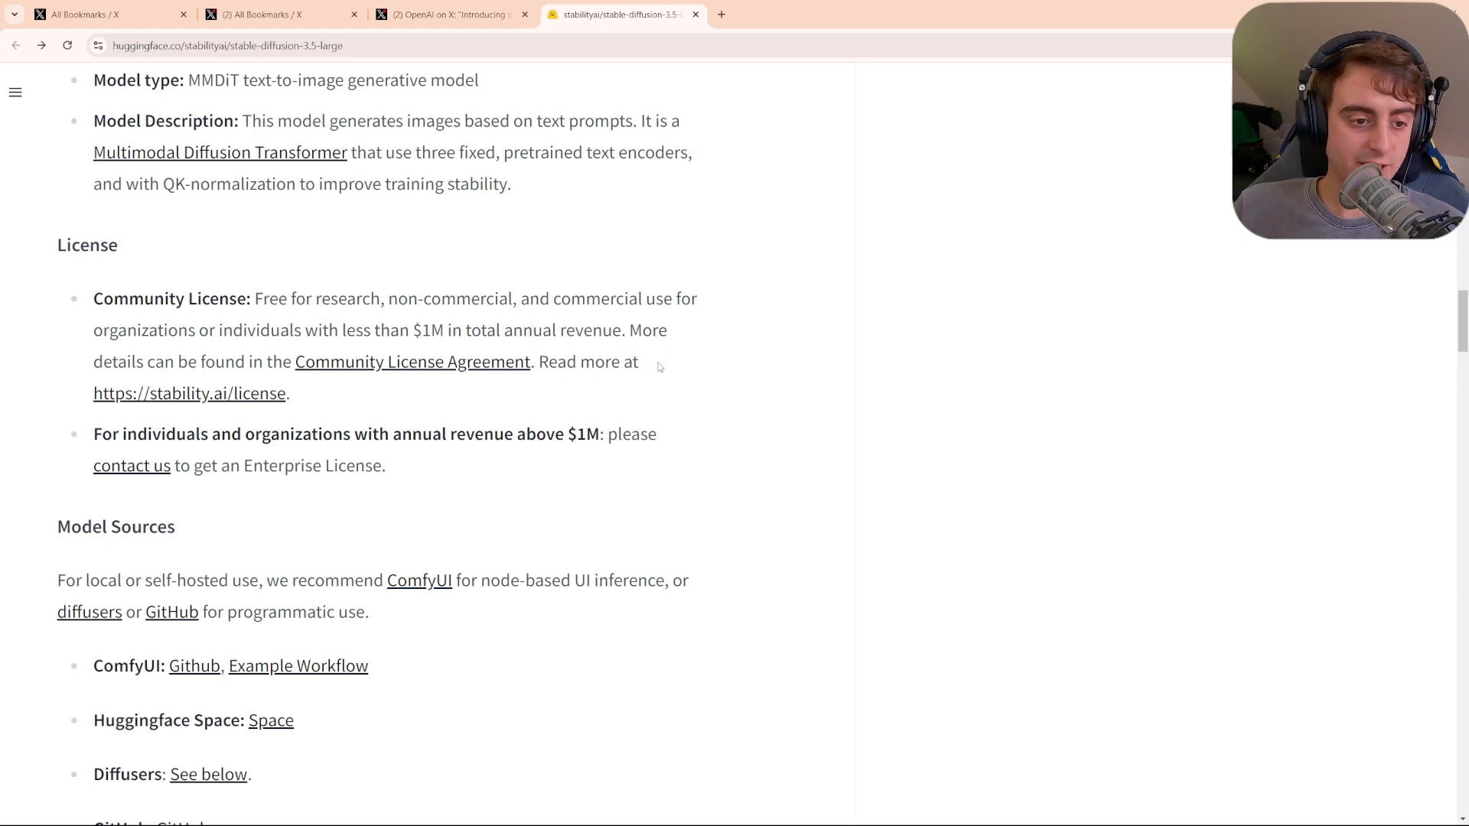
scroll(643, 501, "down", 10)
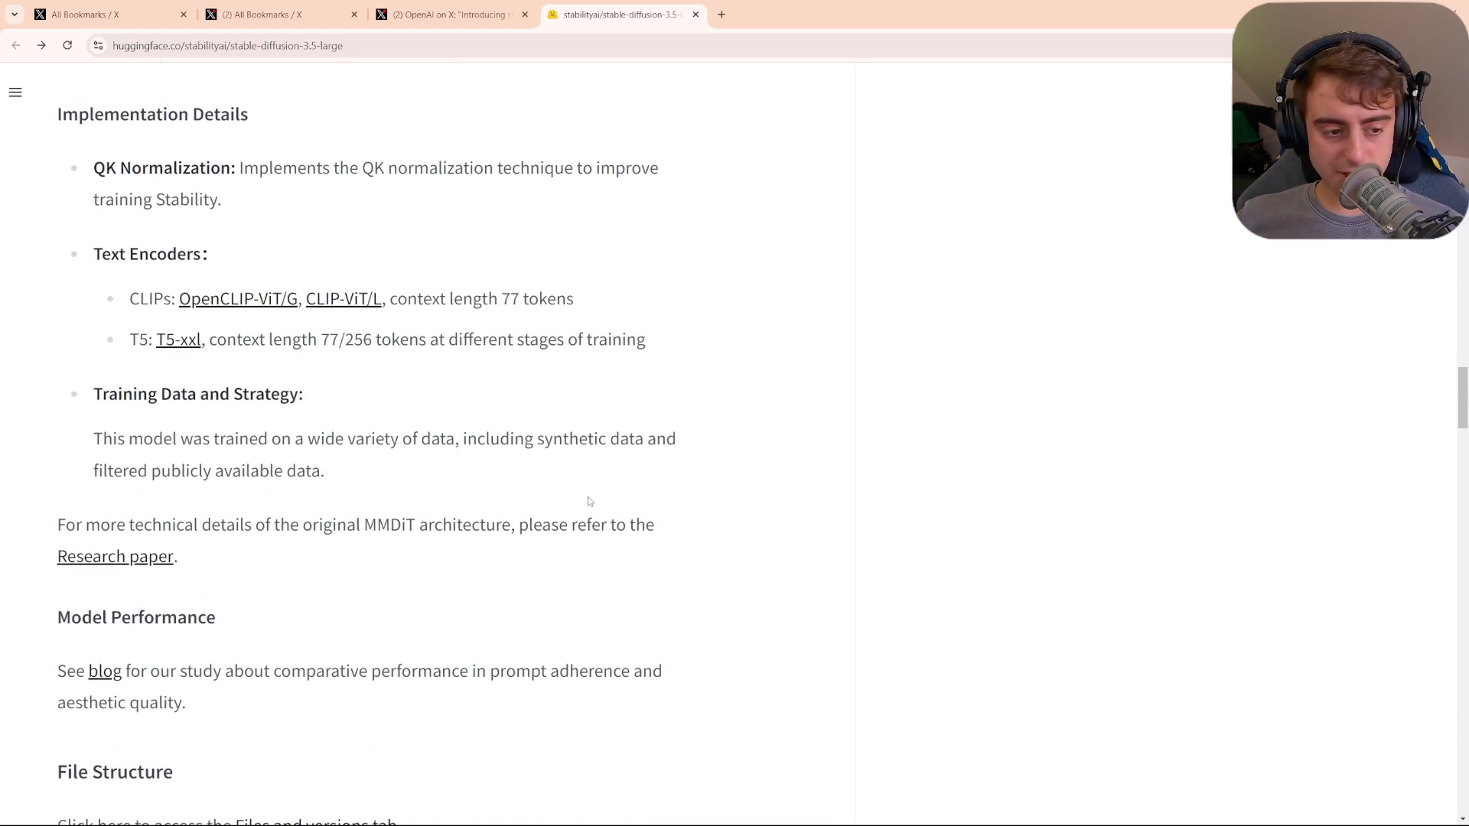
scroll(581, 493, "down", 3)
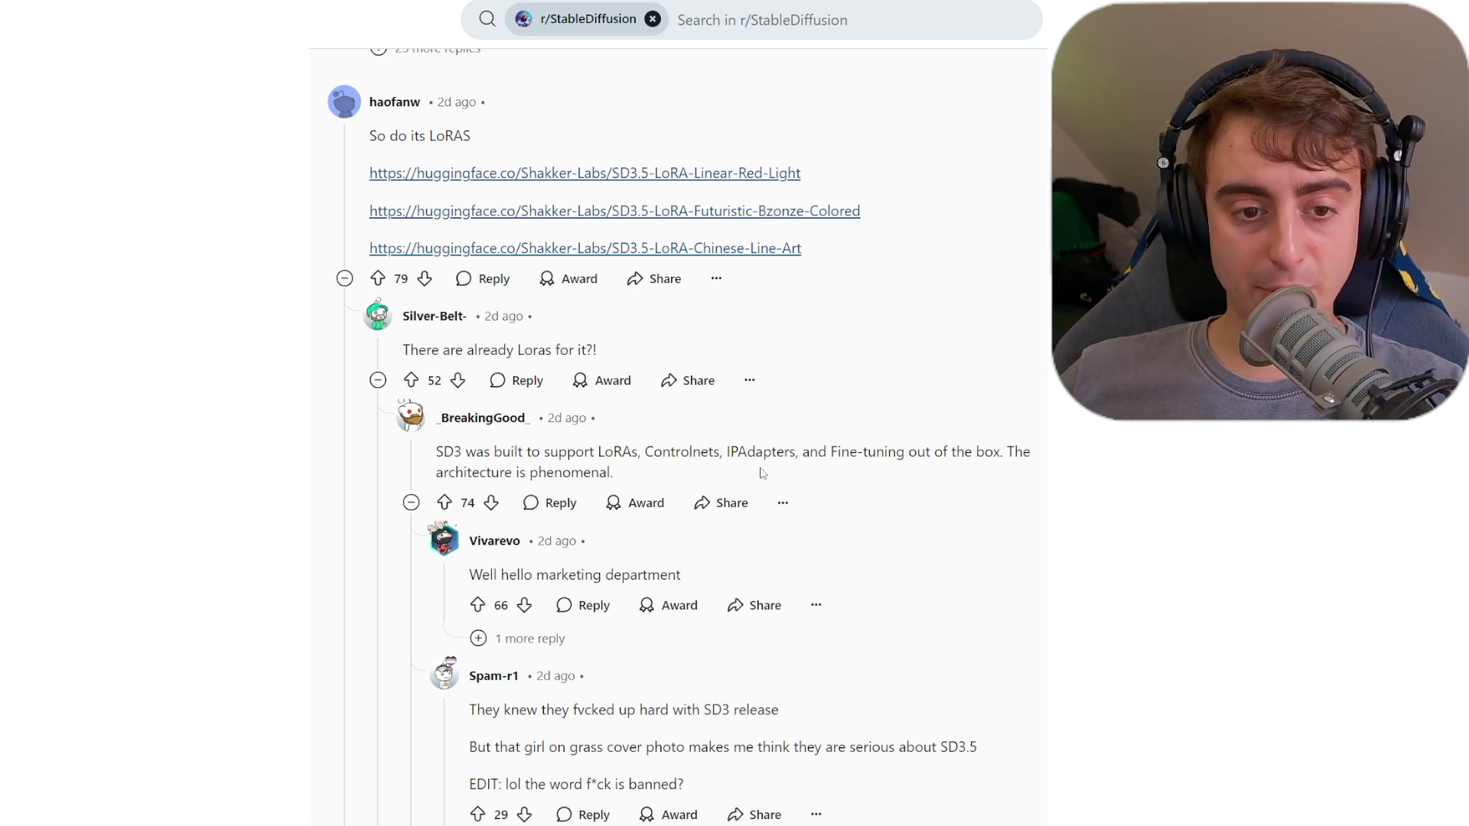
Select the whole comment saying SD3 supports LoRAs, ControlNets, IPAdapters and fine-tuning.
triple_click(768, 472)
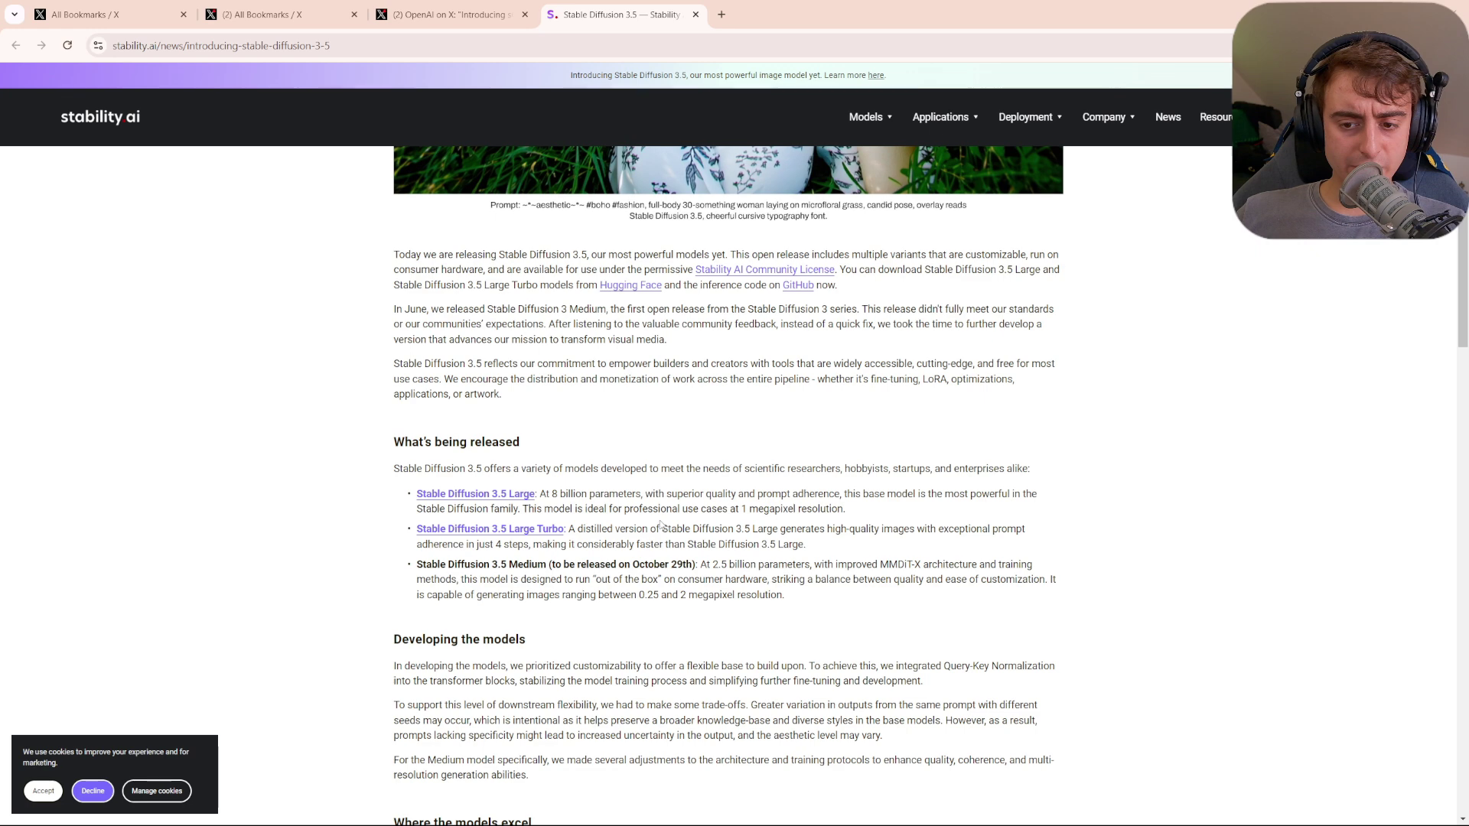
Highlight '4 steps' and the Large Turbo speed comparison sentence, then clear the selection.
left_click_drag(496, 544, 528, 544)
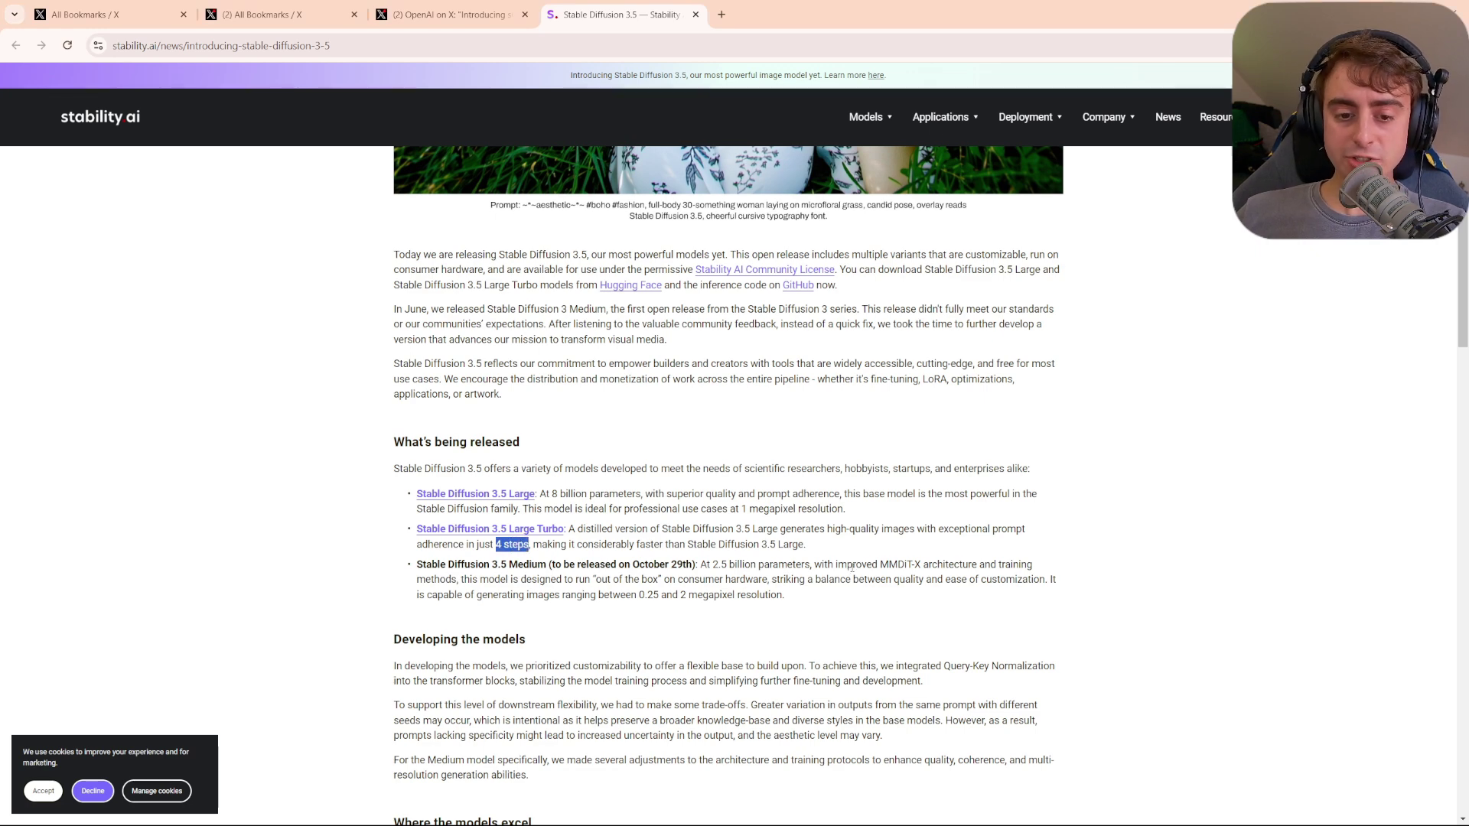
left_click_drag(841, 546, 717, 534)
left_click(826, 554)
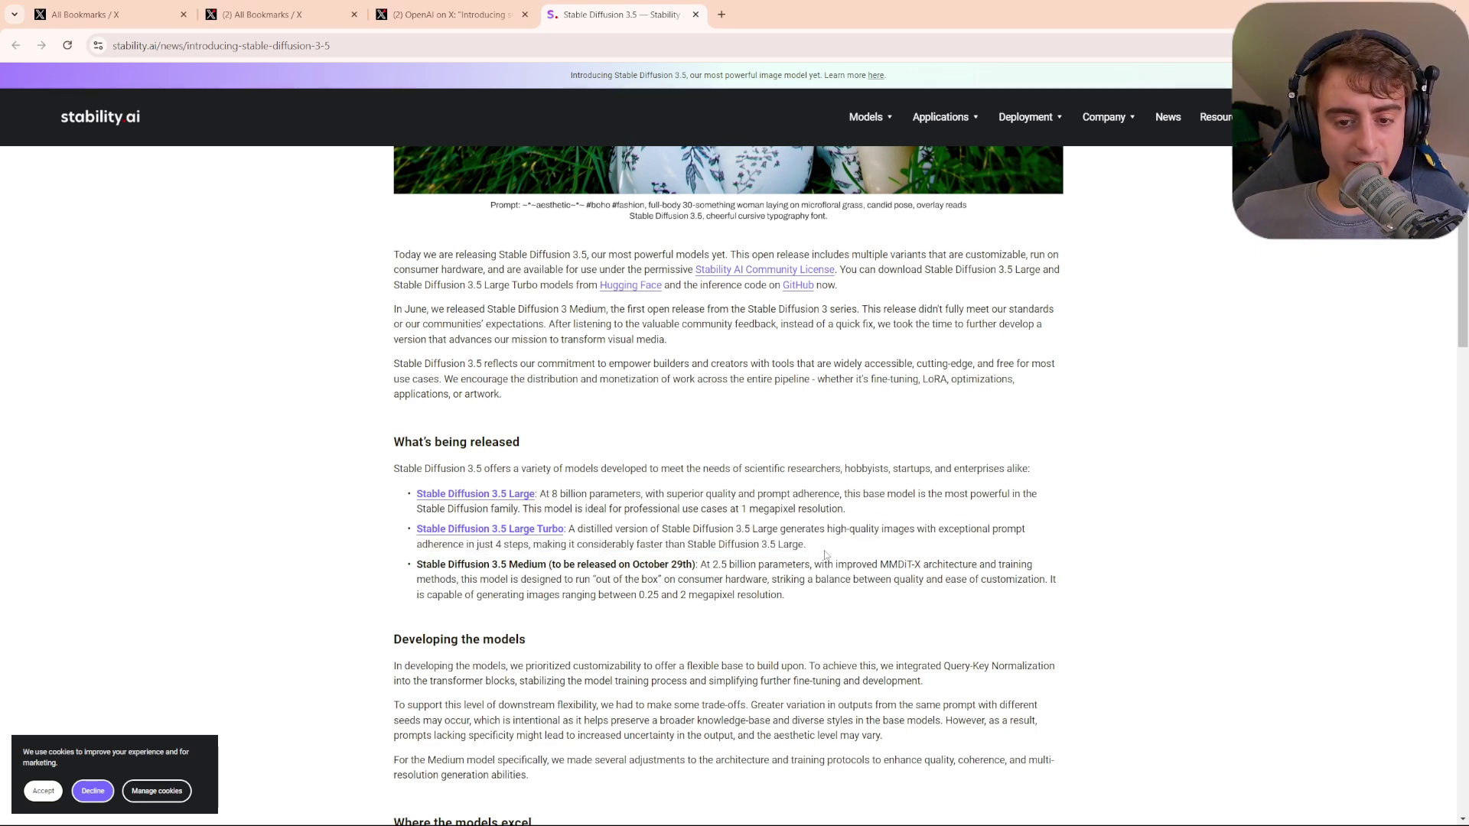
Zoom the page to 90% and scroll down to the Elo score chart and prompt samples.
scroll(822, 551, "down", 10)
key("ctrl+plus")
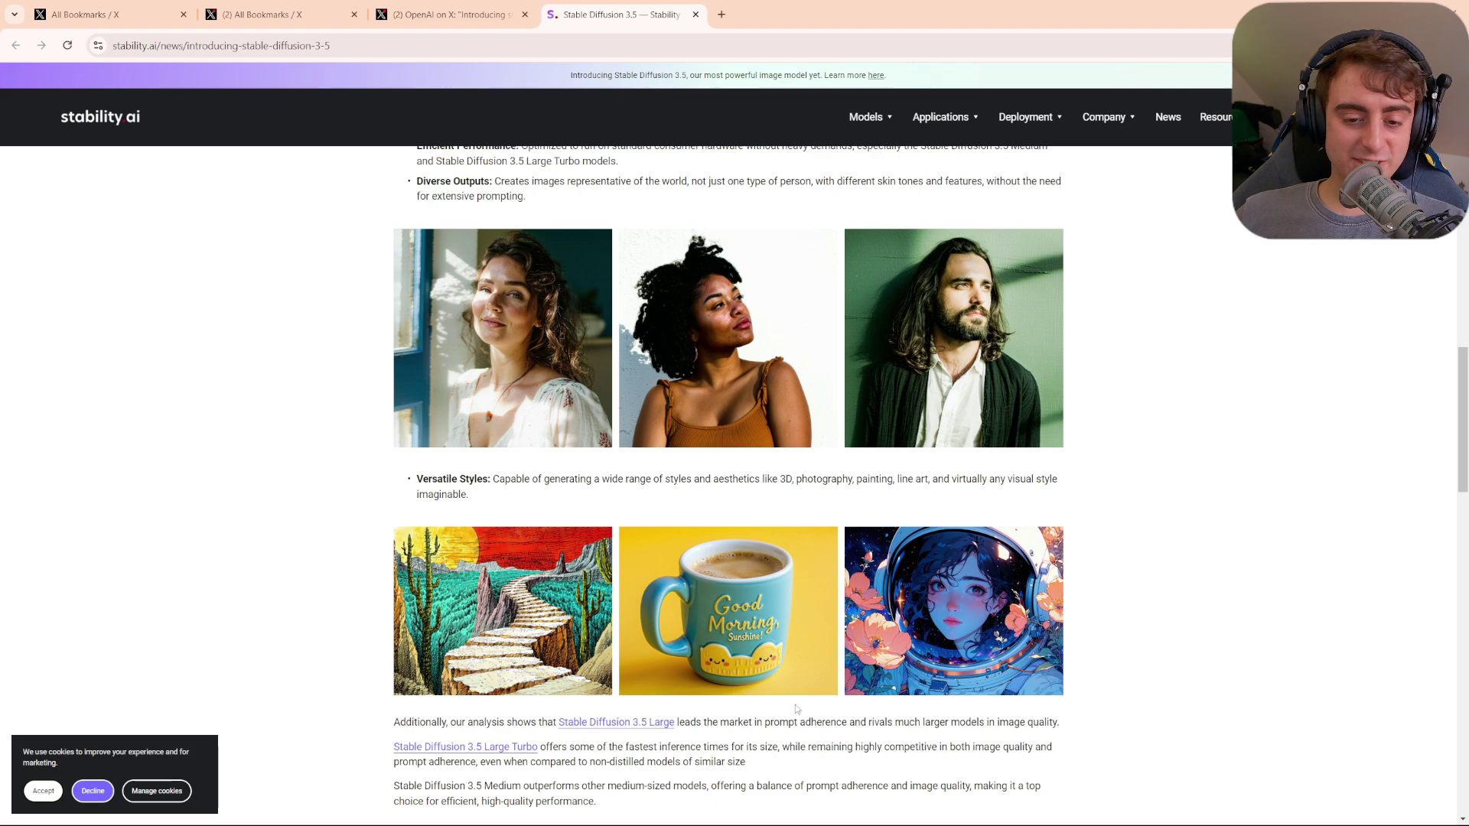
scroll(838, 588, "down", 5)
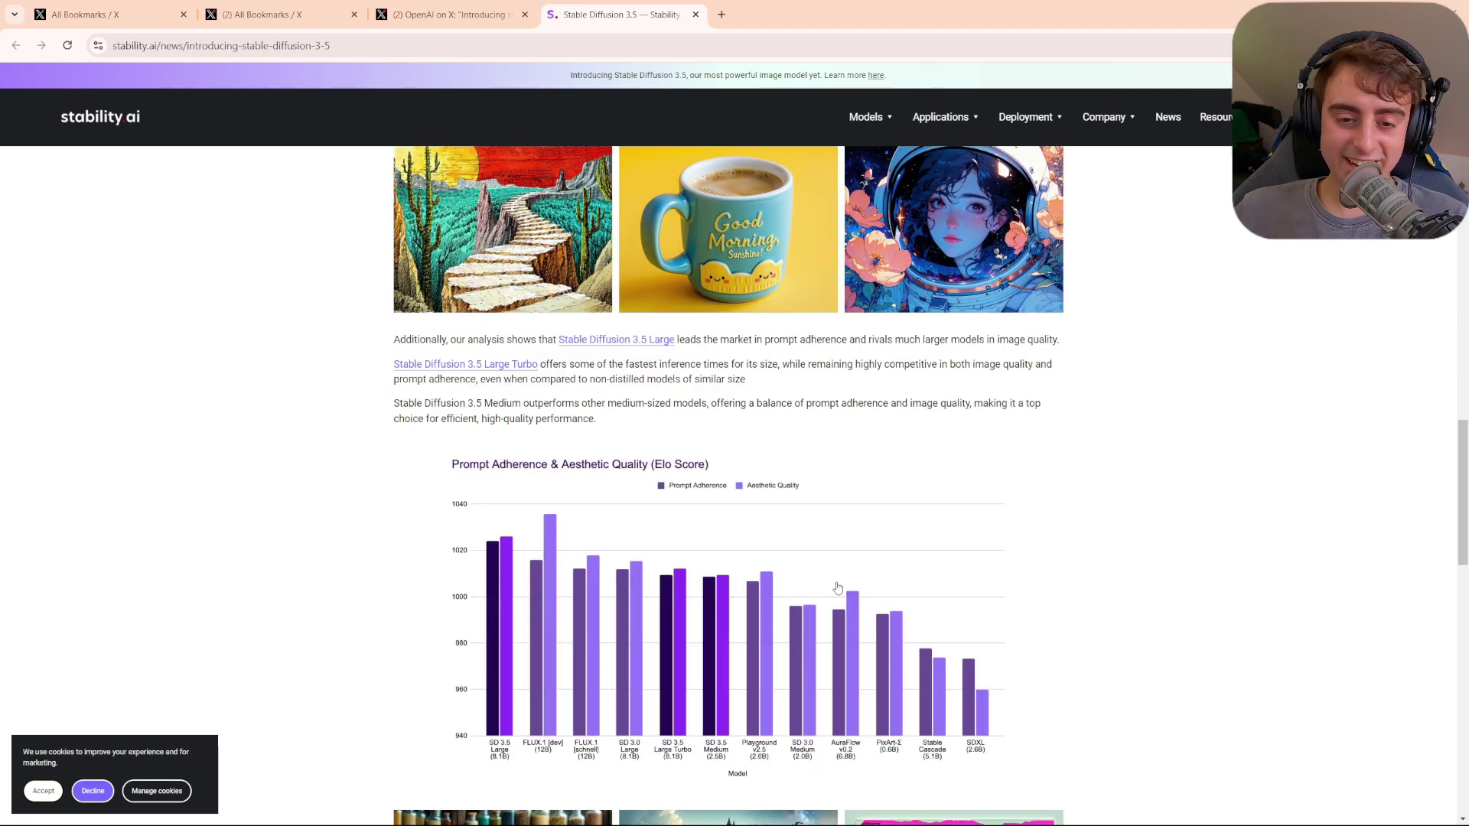
scroll(838, 588, "down", 3)
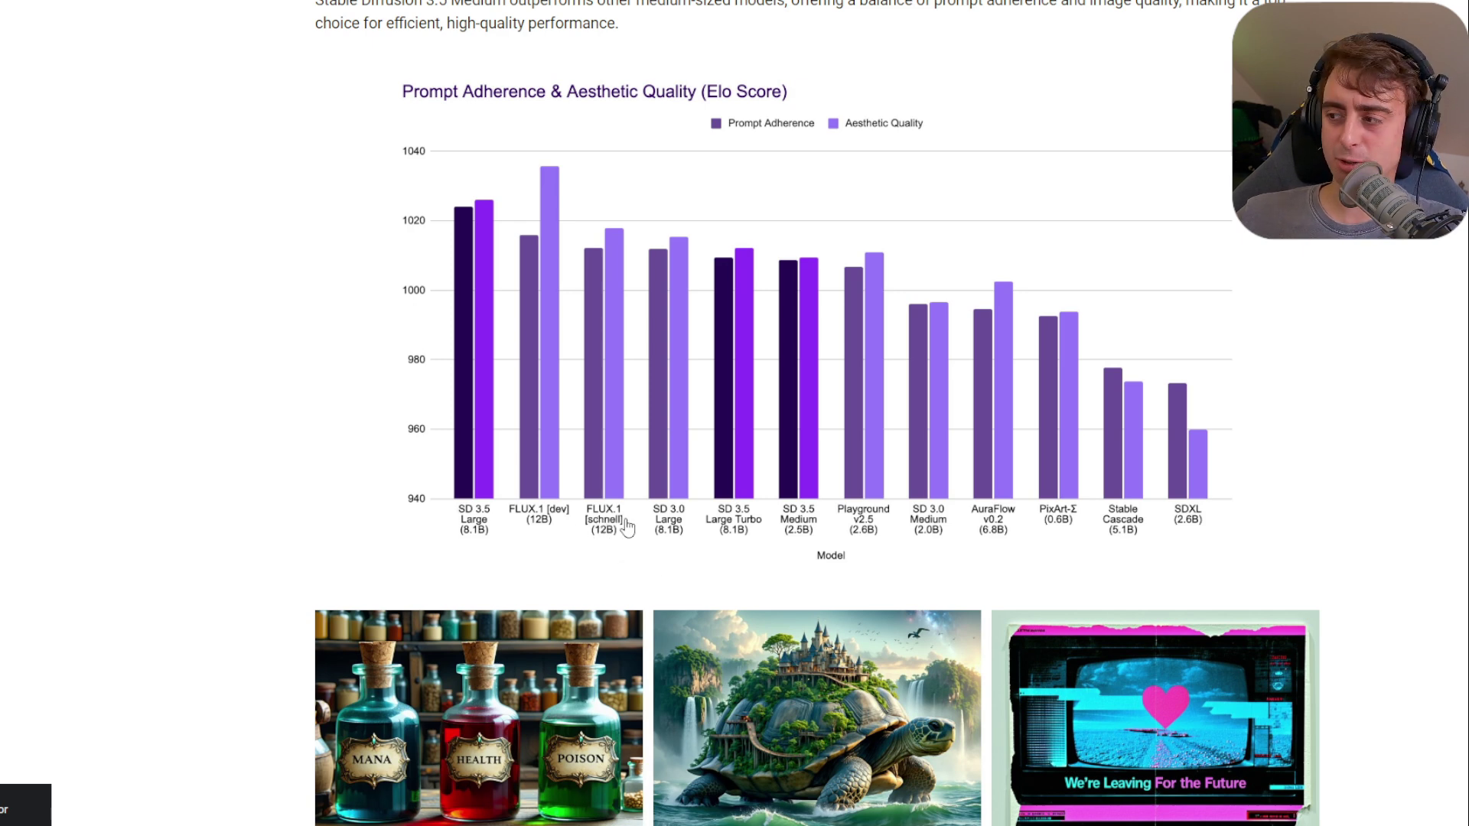
scroll(1052, 524, "down", 3)
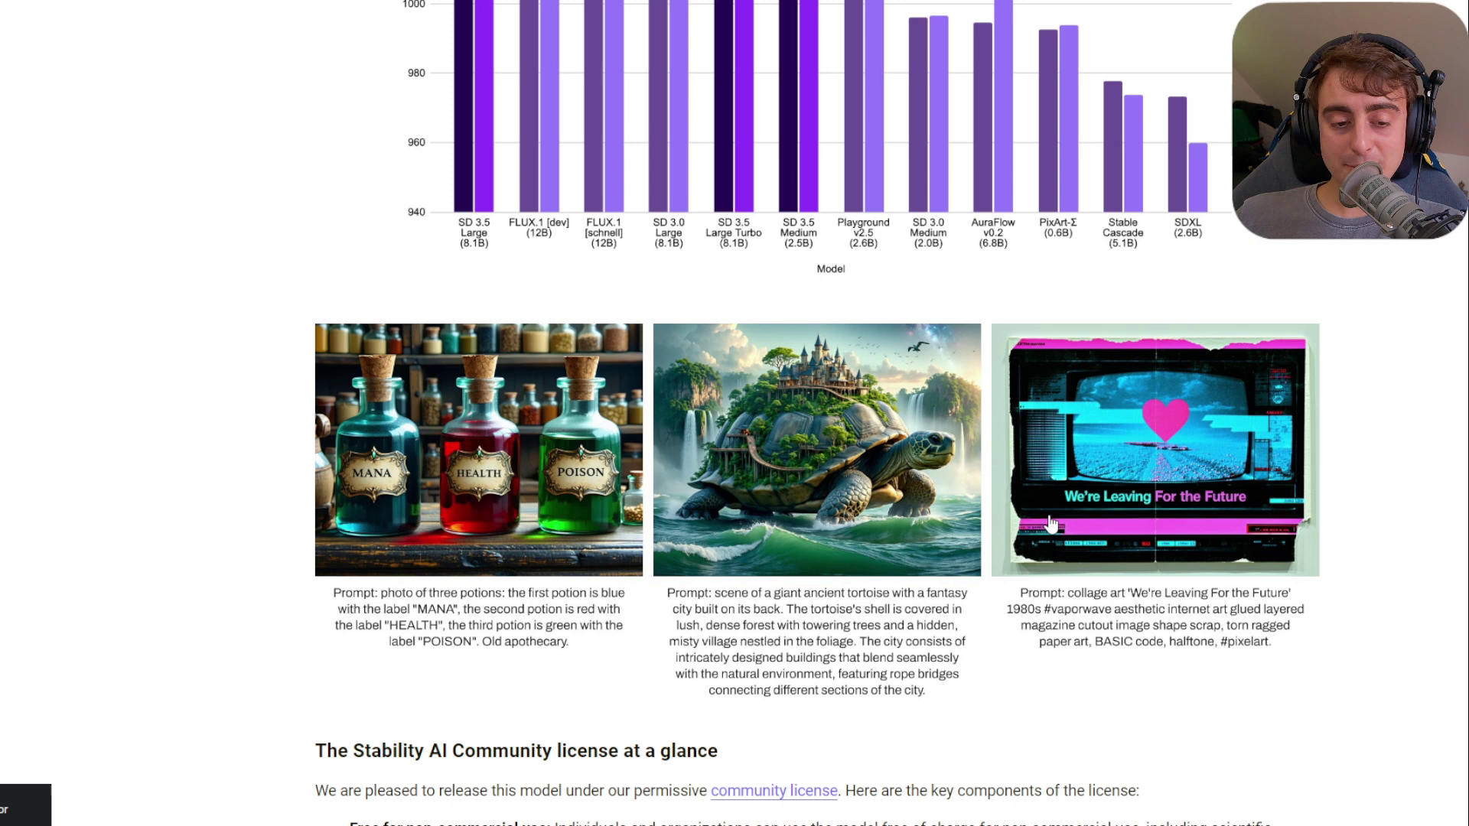
scroll(1052, 524, "up", 2)
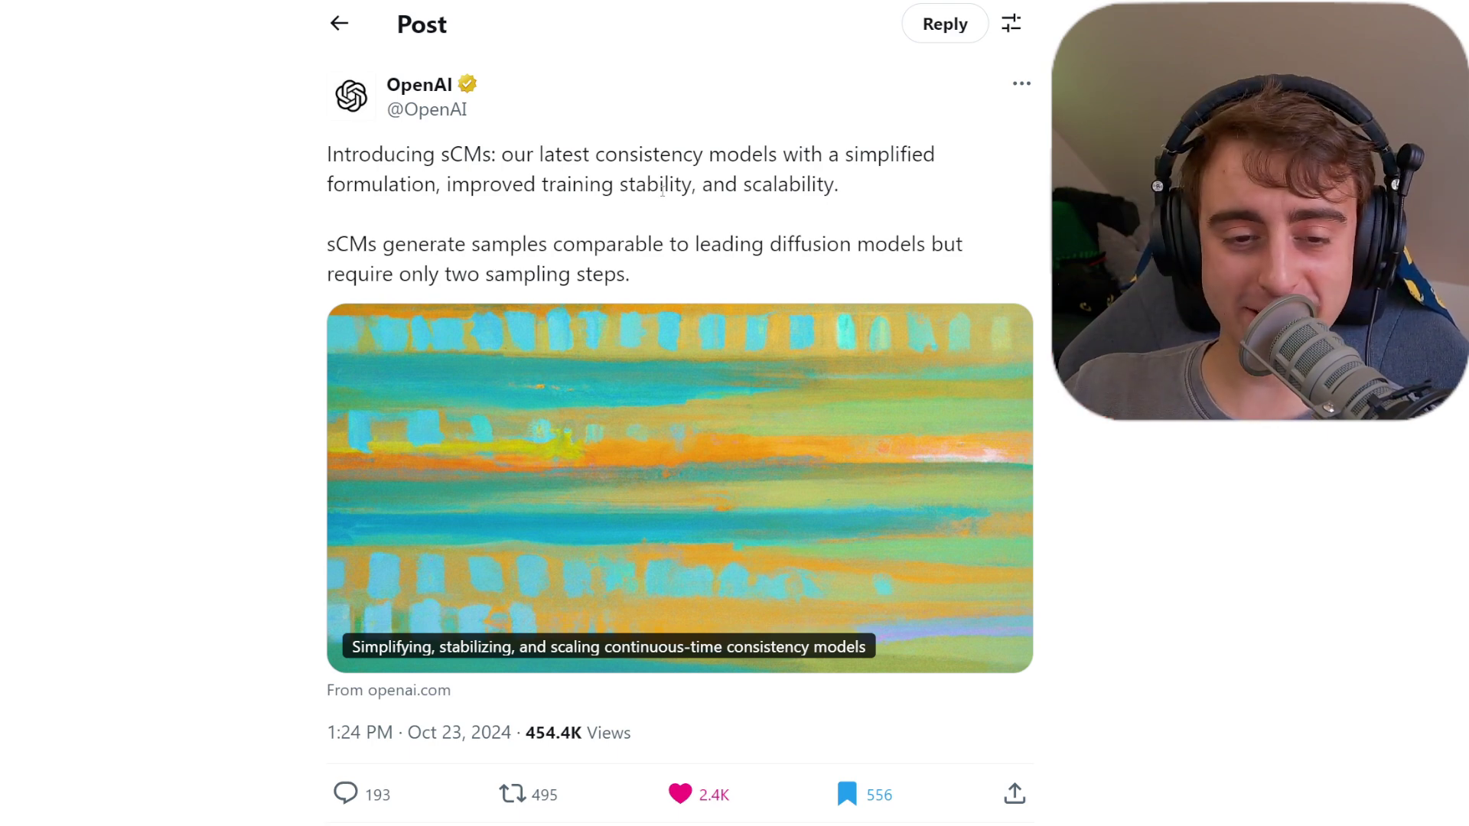
Open the openai.com link card under OpenAI's sCM post.
left_click(598, 580)
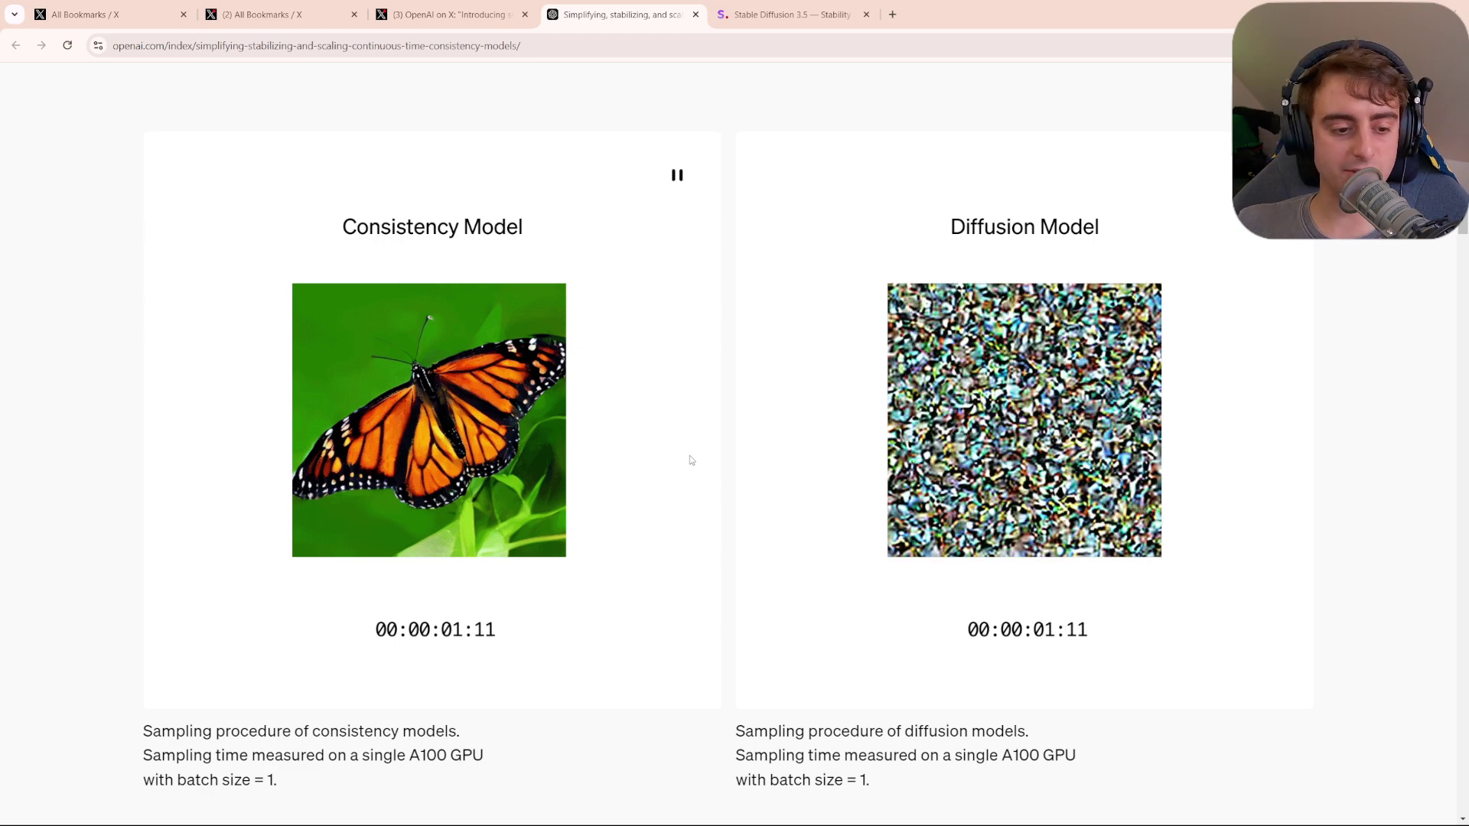
Scroll down the sCM article to the scaling chart.
scroll(1434, 304, "up", 5)
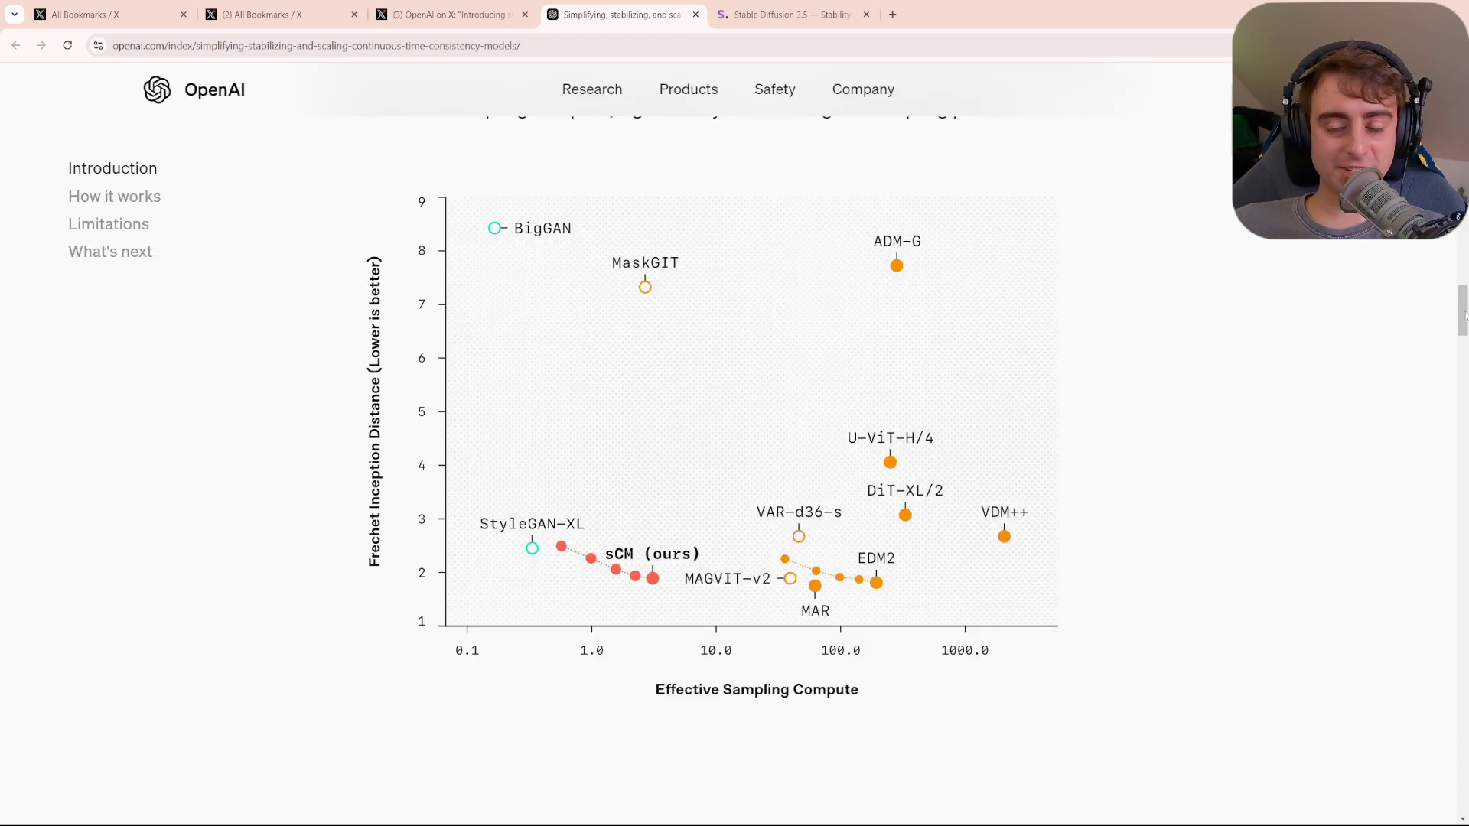
scroll(1461, 311, "down", 4)
left_click_drag(1457, 339, 1453, 389)
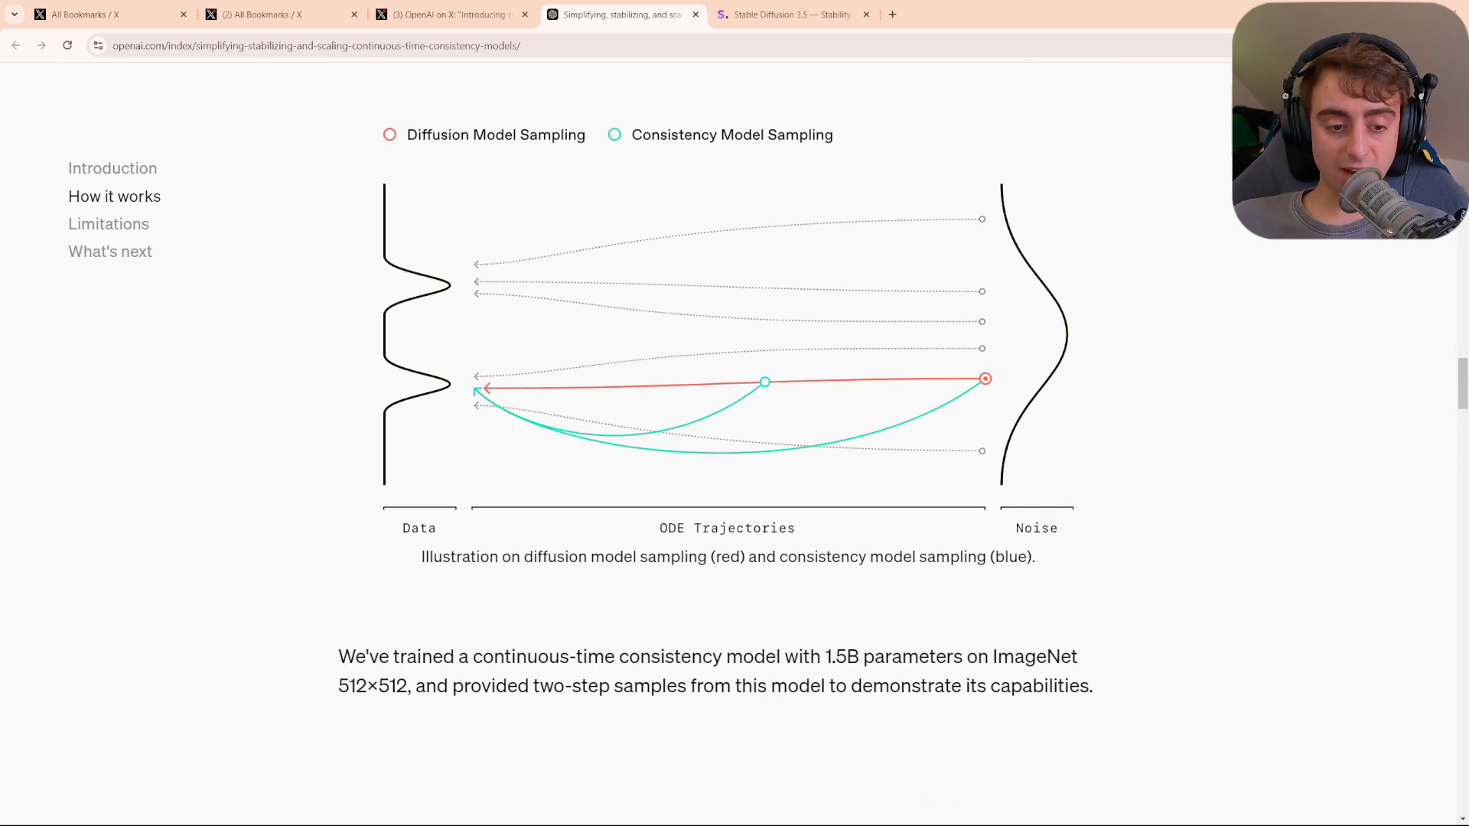
scroll(1461, 314, "down", 6)
scroll(1462, 314, "up", 6)
scroll(1461, 314, "down", 1)
scroll(716, 440, "down", 1)
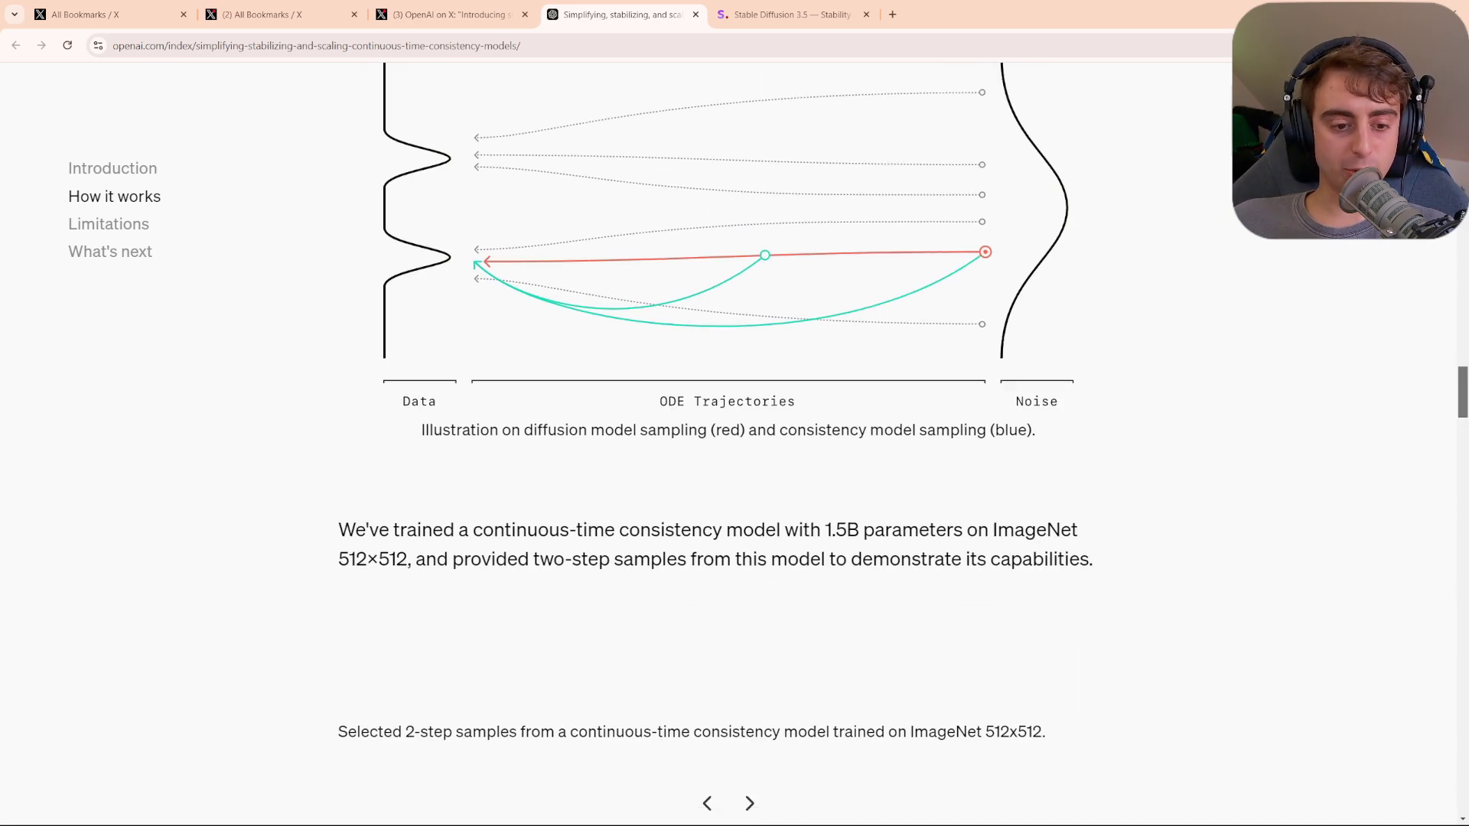
scroll(678, 330, "down", 10)
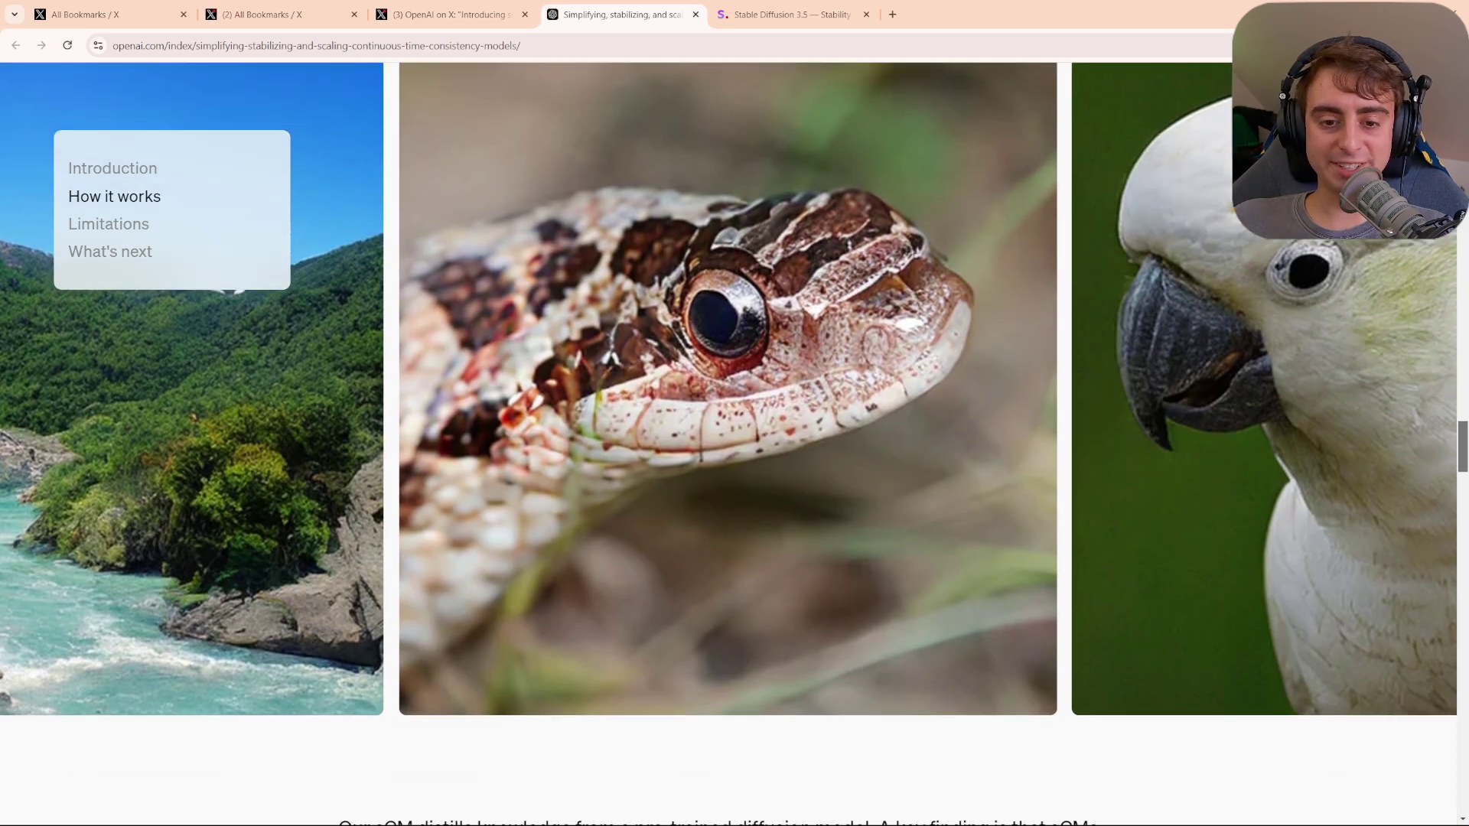
scroll(678, 331, "up", 1)
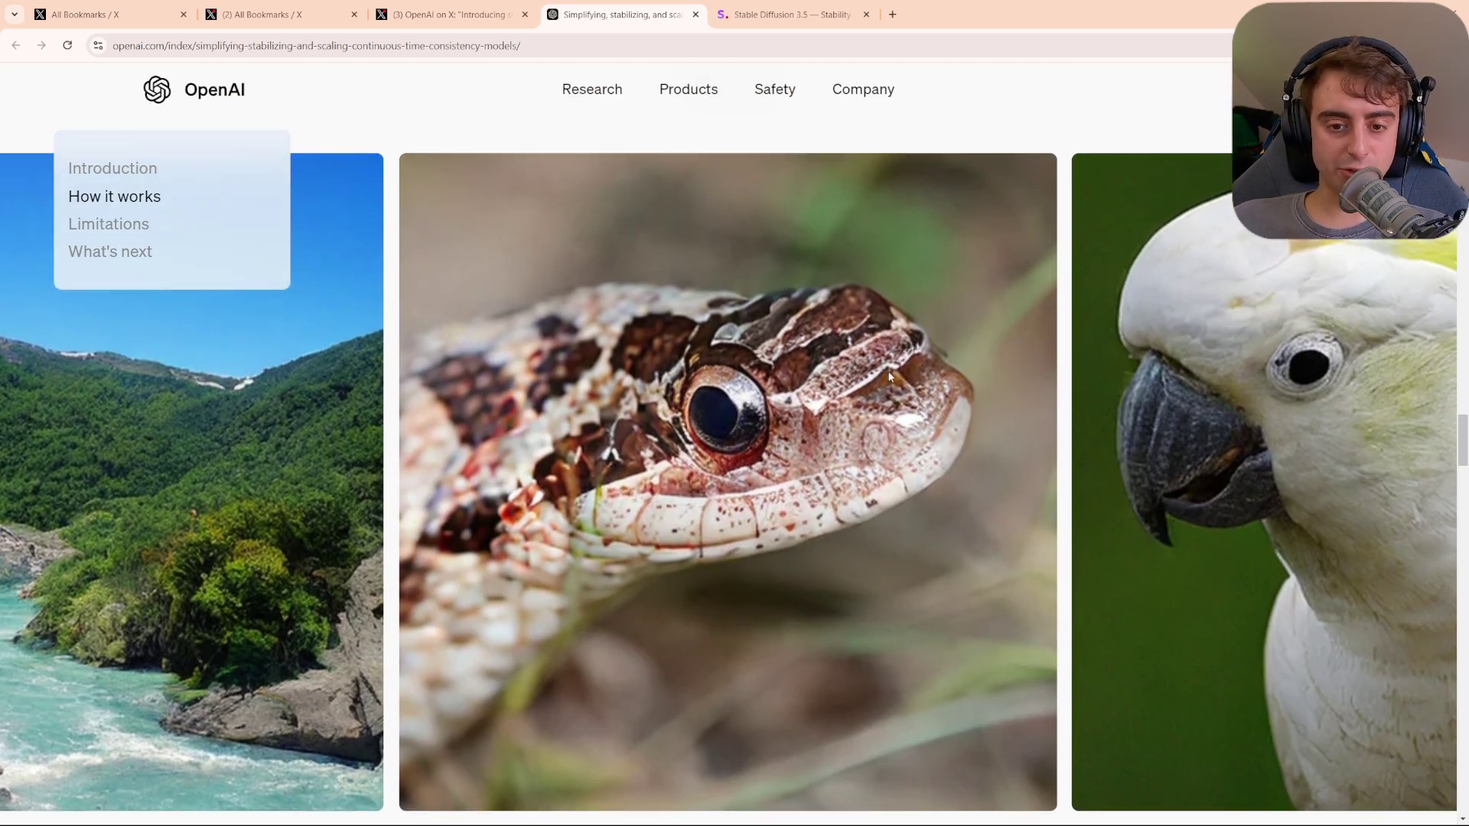
scroll(880, 369, "down", 13)
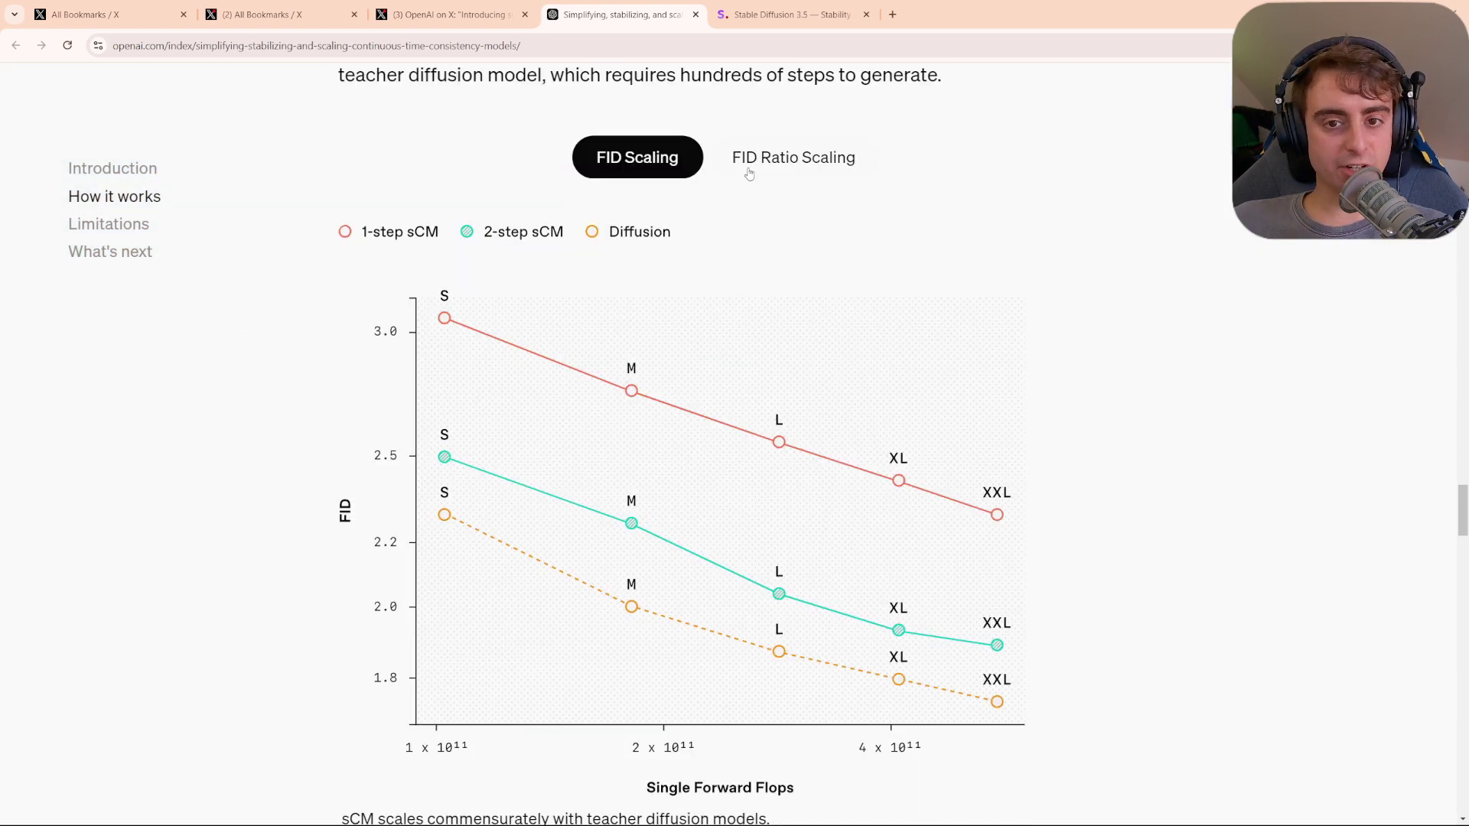
Switch the chart to 'FID Ratio Scaling' and return to the article's Introduction.
left_click(749, 174)
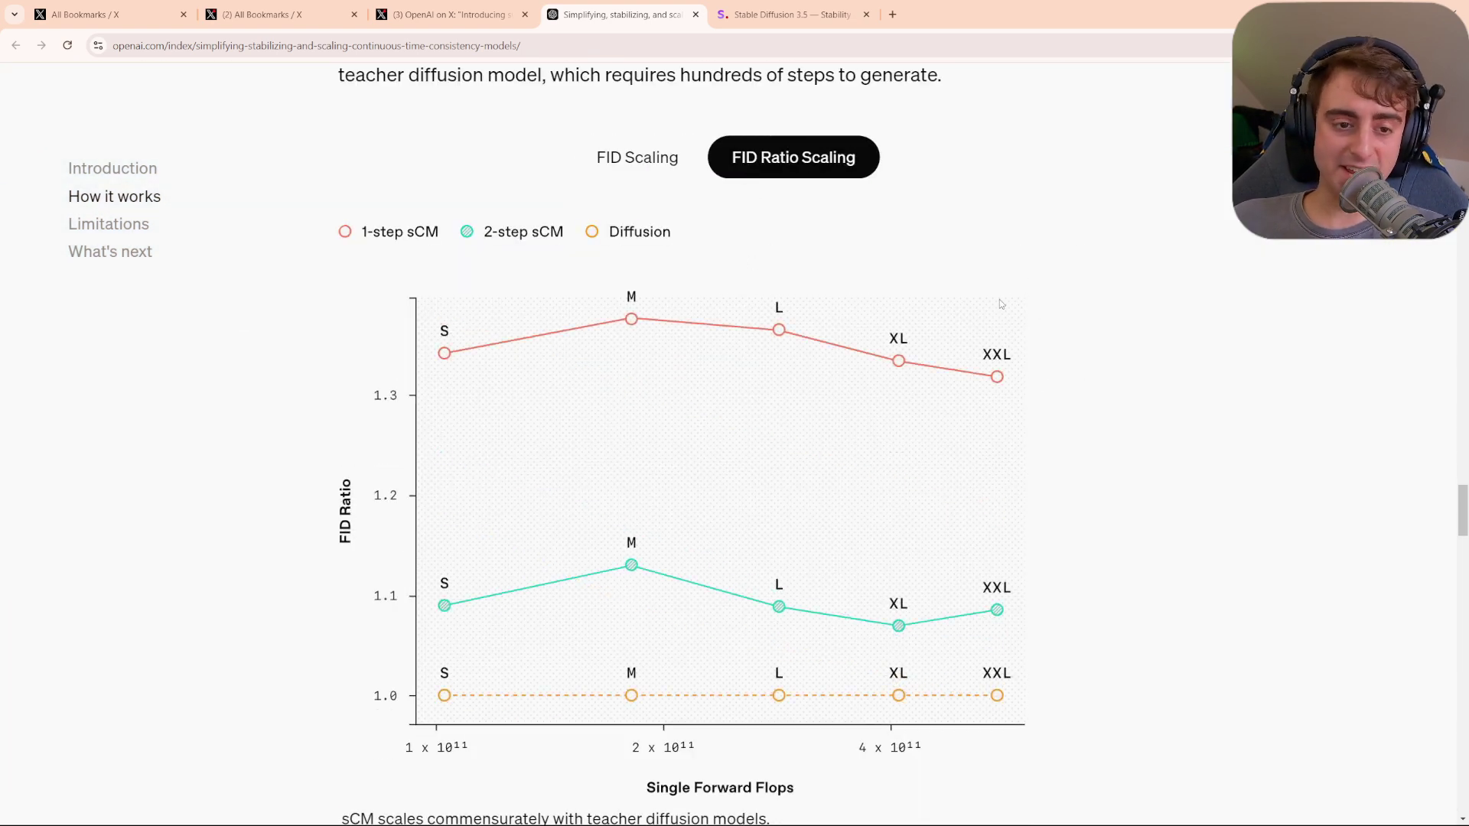
scroll(1001, 303, "down", 10)
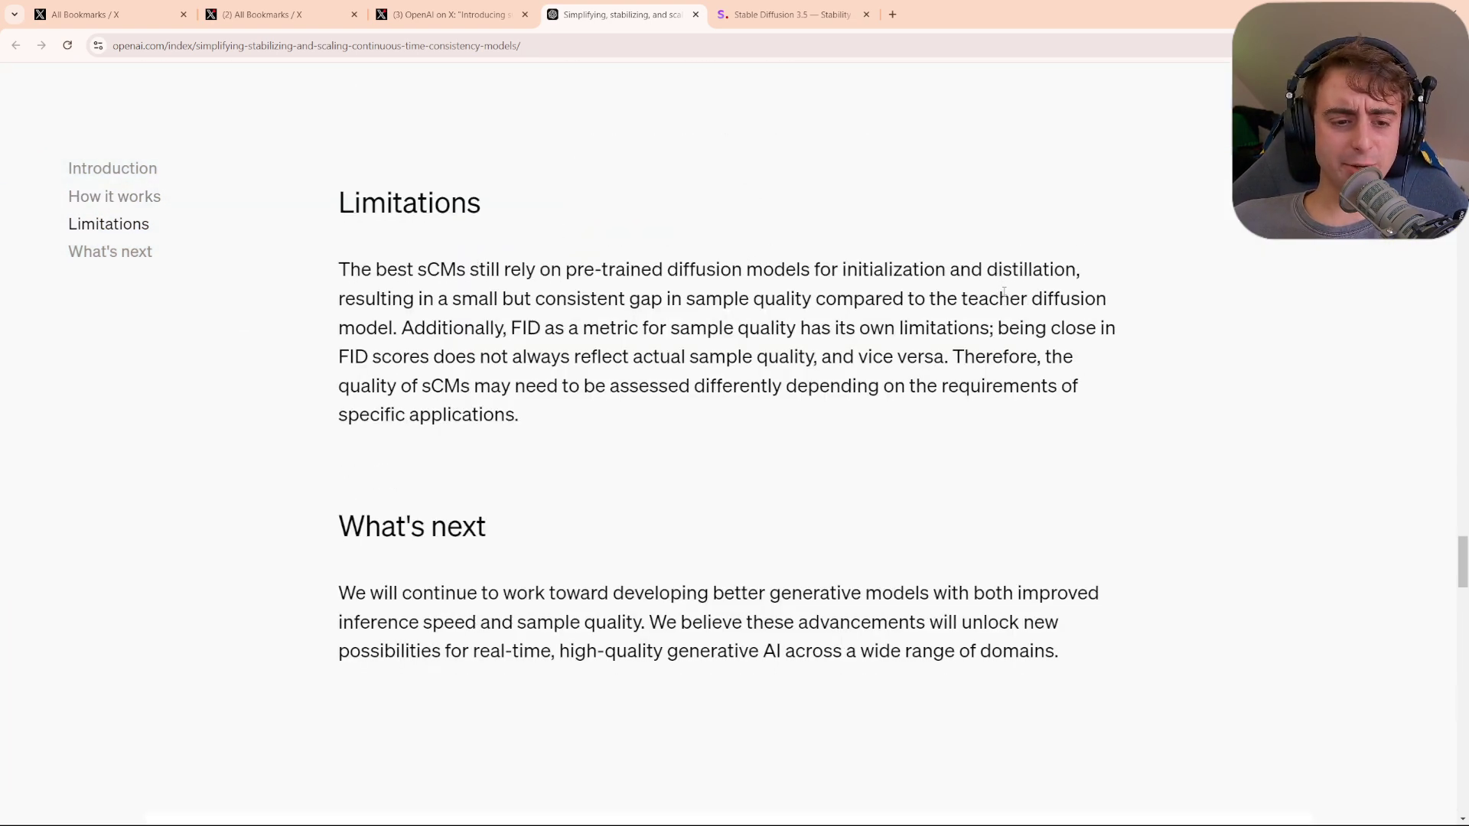
scroll(1003, 293, "down", 2)
scroll(1004, 293, "up", 9)
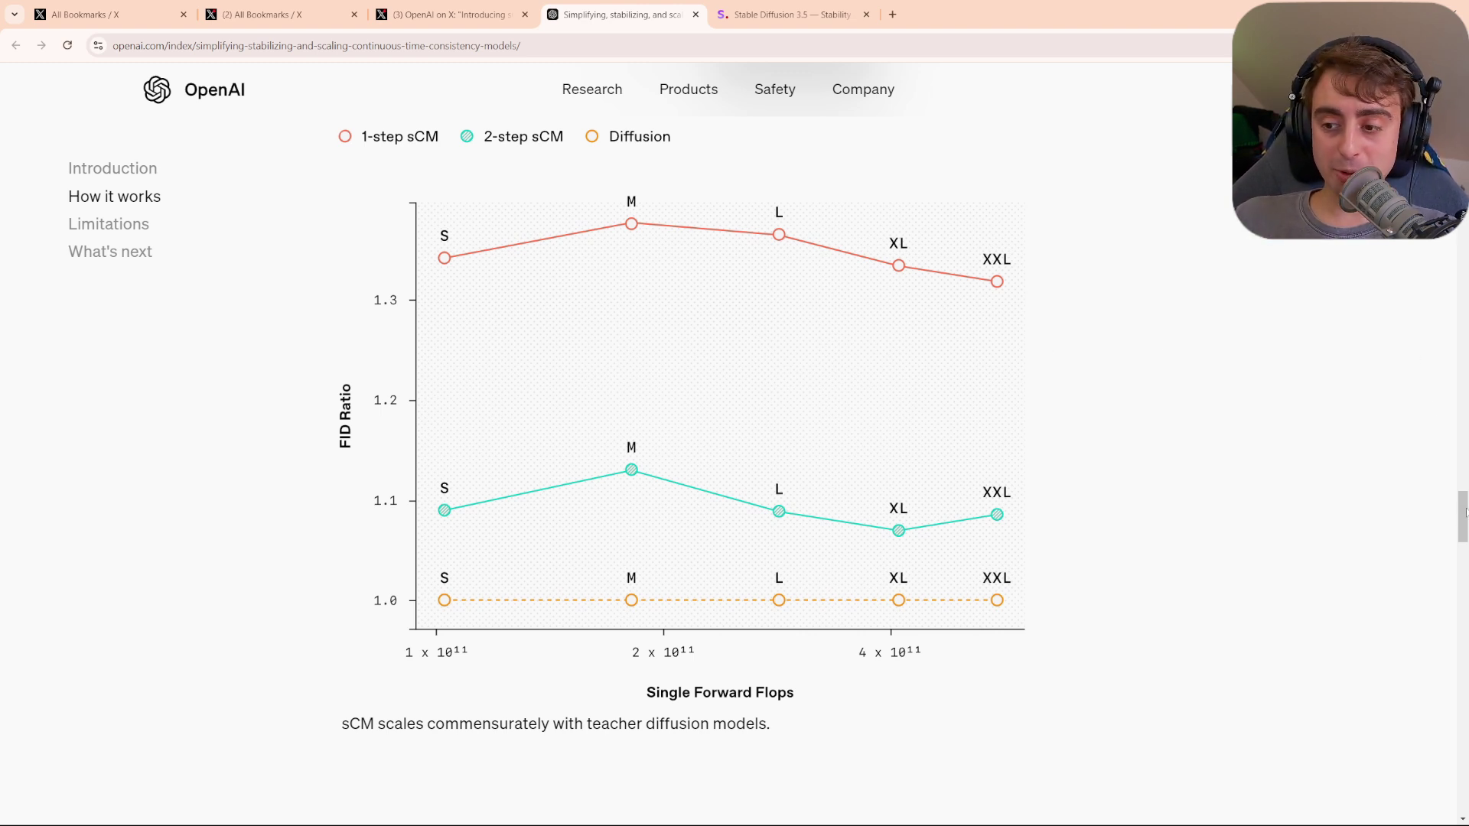
left_click_drag(1465, 512, 1459, 162)
Highlight '1.5' billion parameters, '0.11 seconds' and 'A100 GPU' in the Introduction paragraph.
scroll(632, 345, "down", 6)
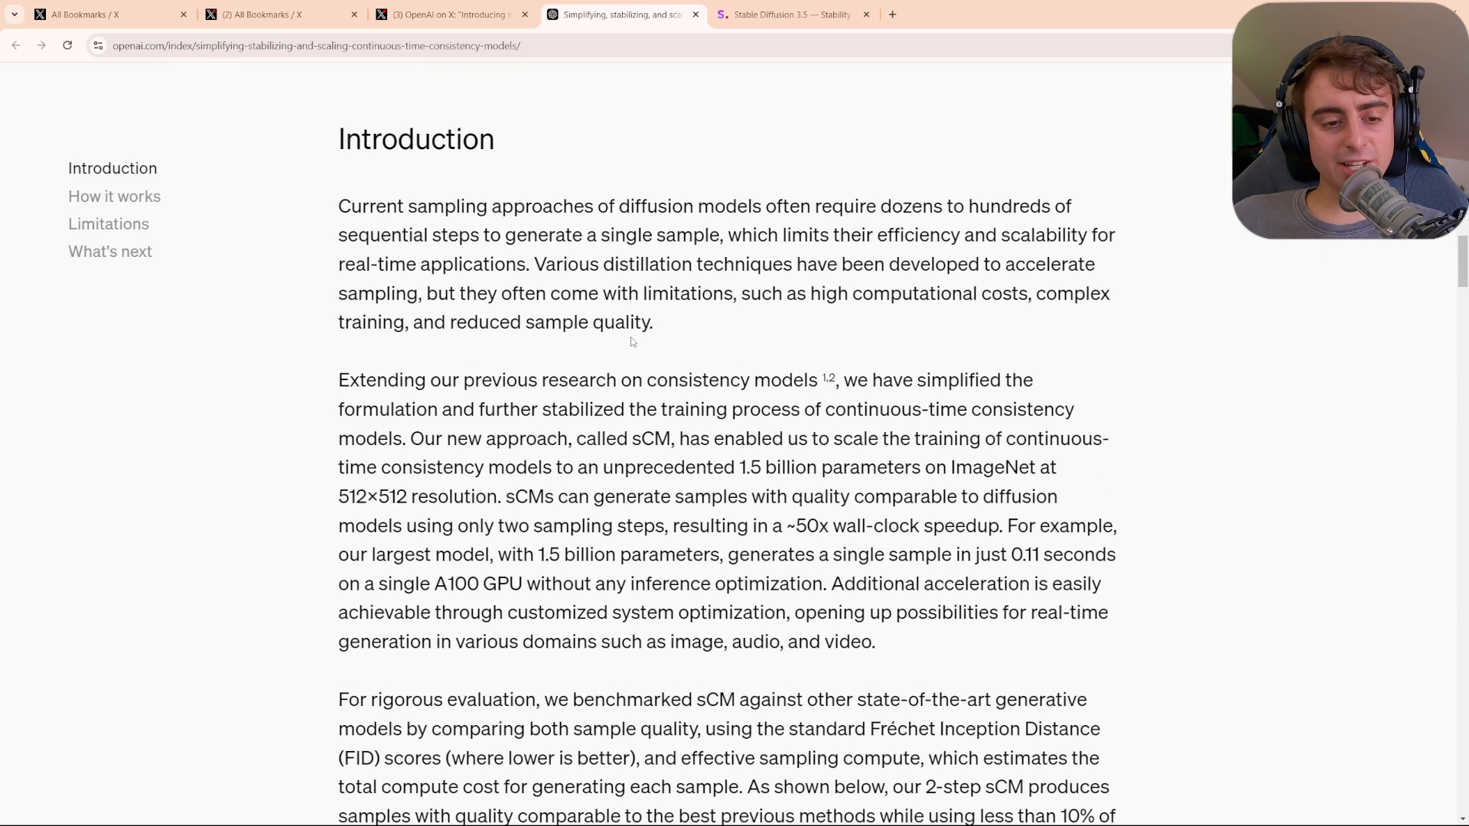
scroll(632, 342, "down", 2)
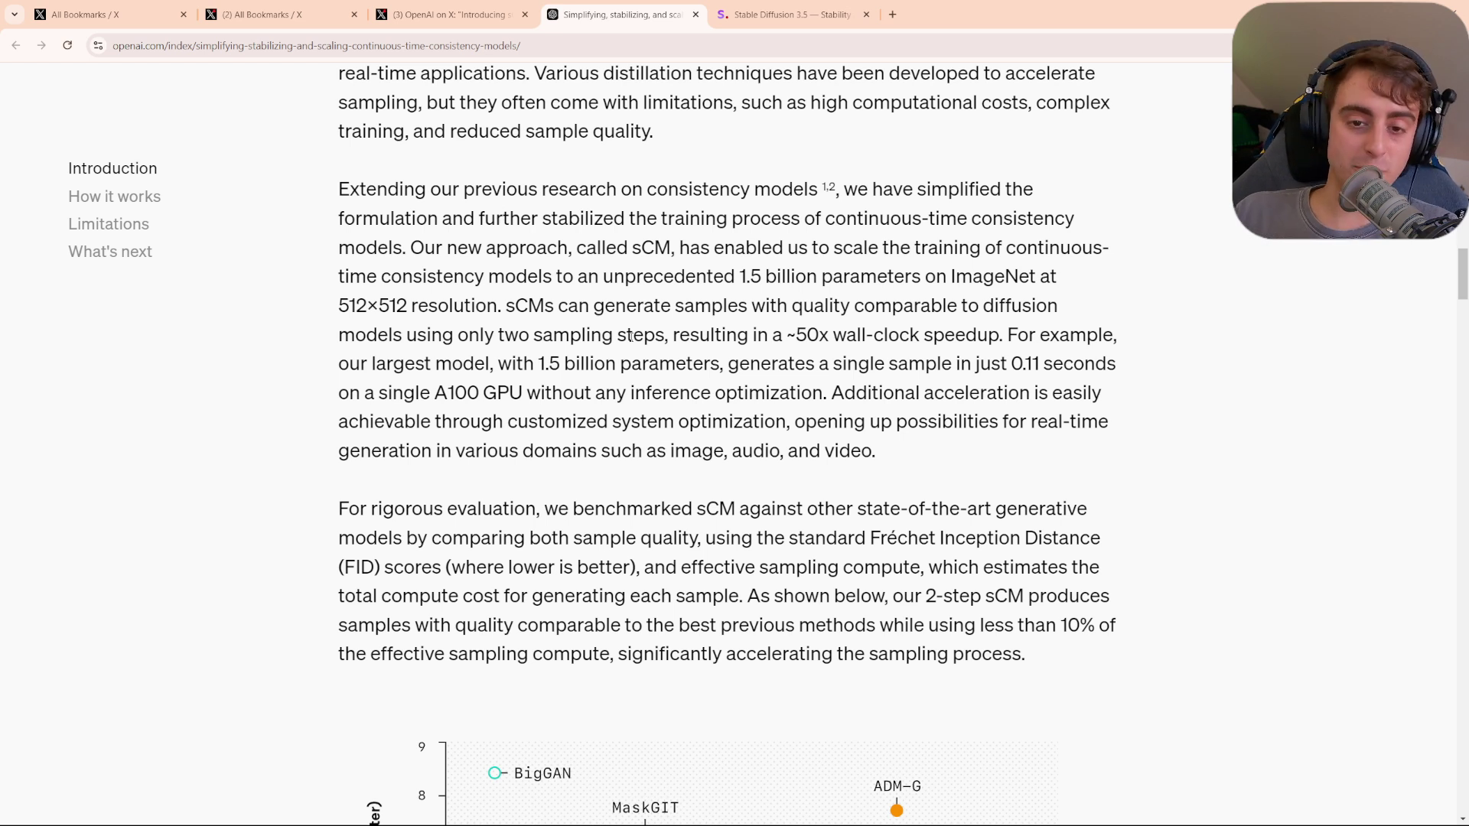
left_click_drag(537, 364, 561, 364)
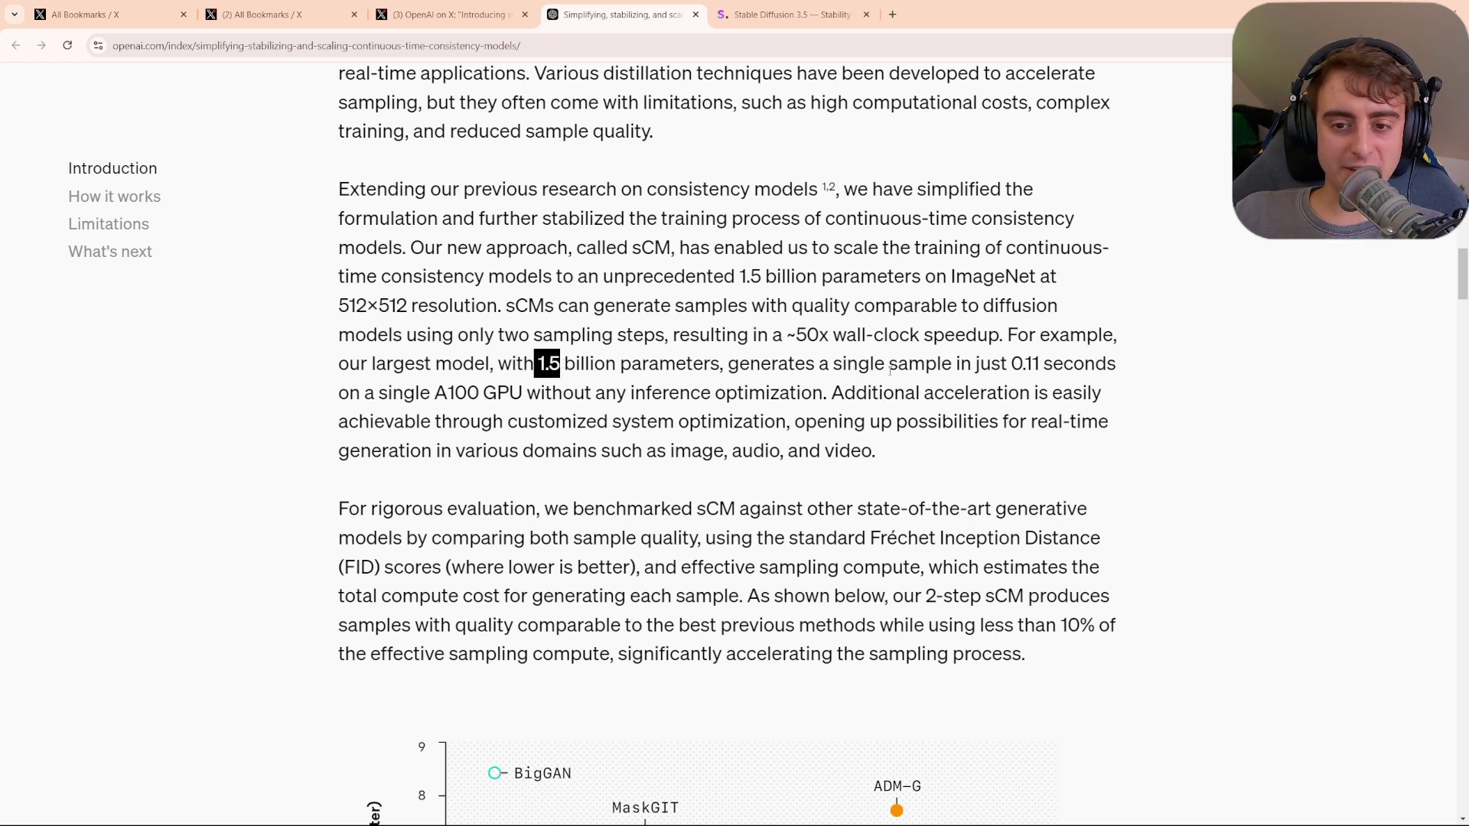
left_click_drag(1006, 364, 1117, 364)
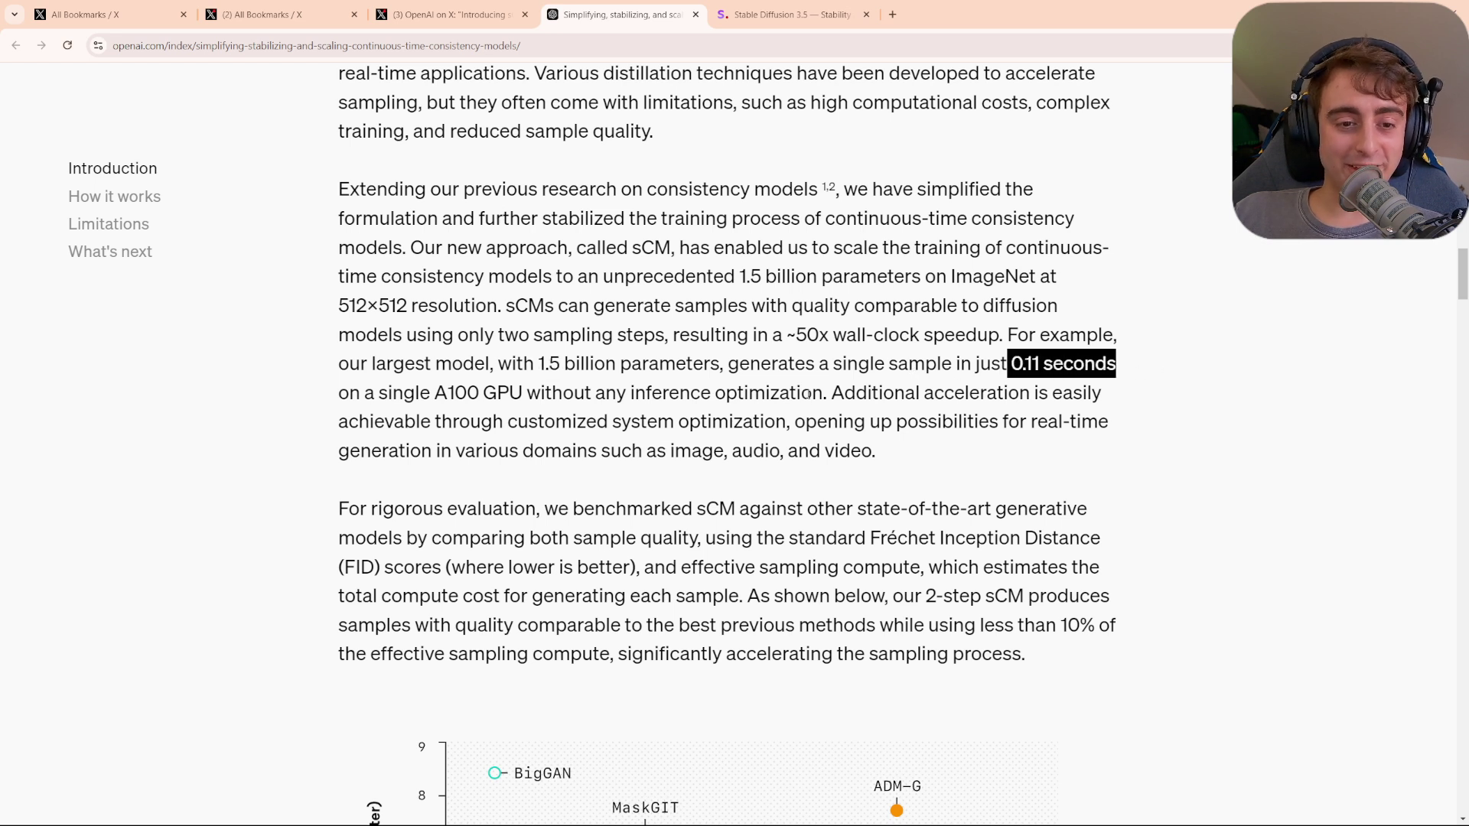
left_click_drag(420, 393, 617, 392)
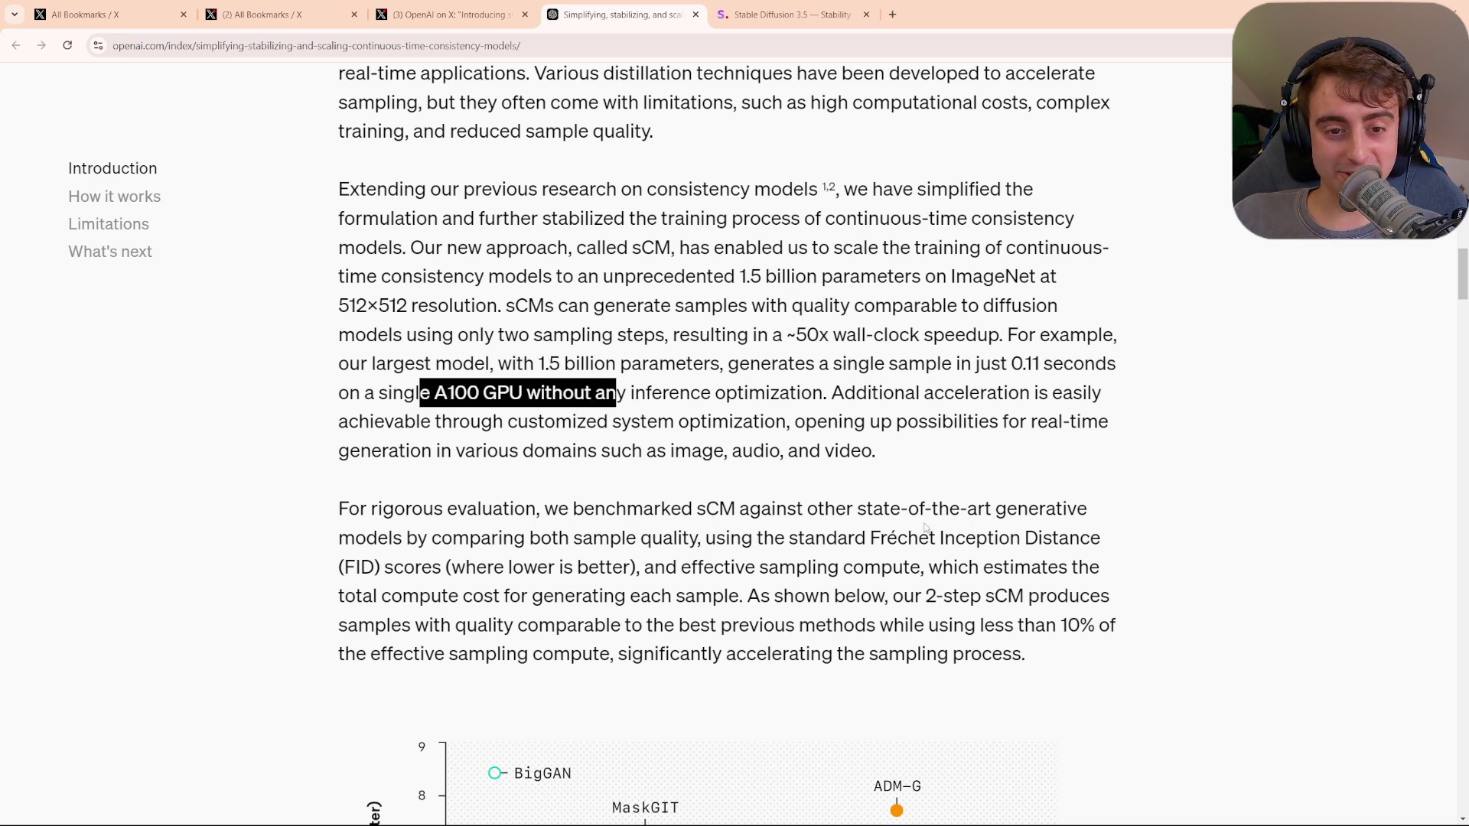